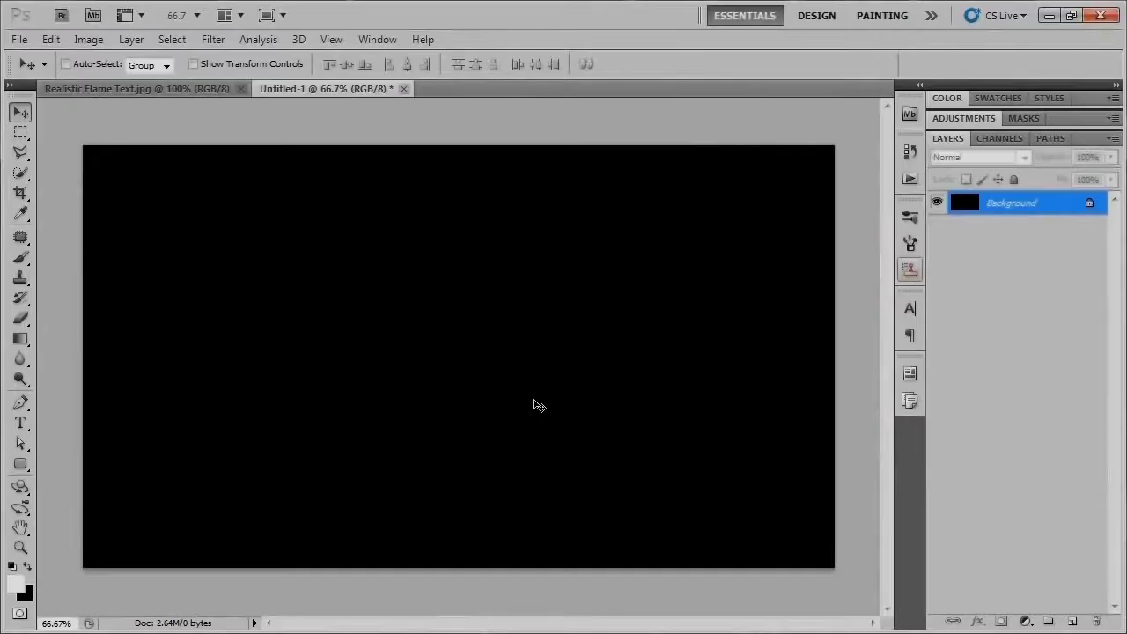
- Add the text "CHECK IT" as a type layer on the black canvas and commit it
{"action": "key", "text": "t"}
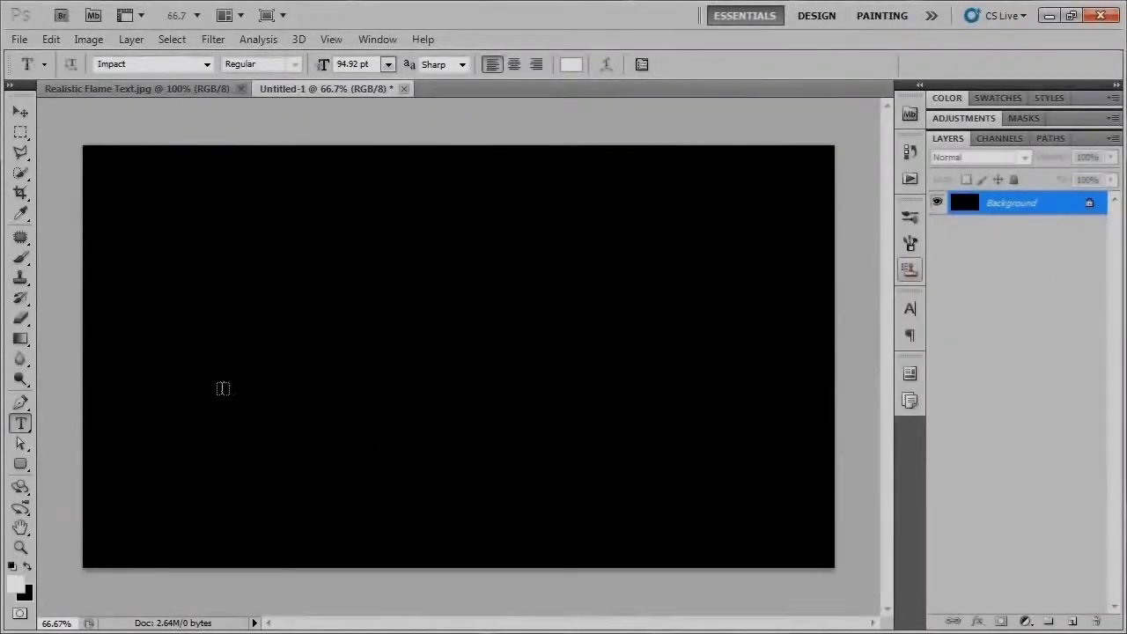
{"action": "left_click", "coordinate": [223, 388]}
{"action": "type", "text": "CH"}
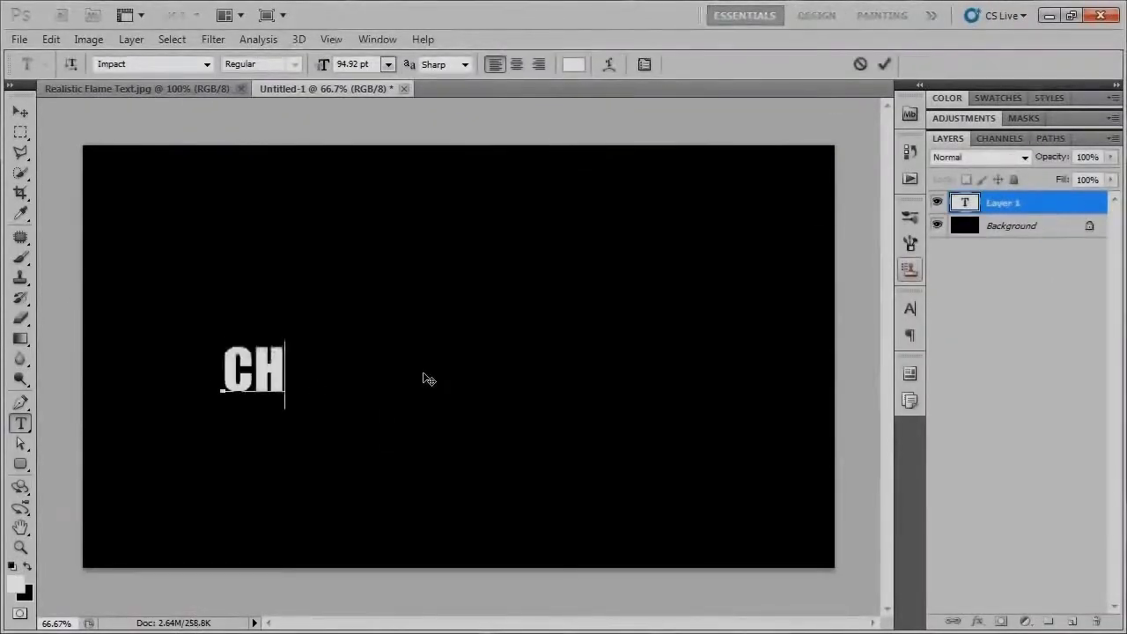
{"action": "type", "text": "ECK IT"}
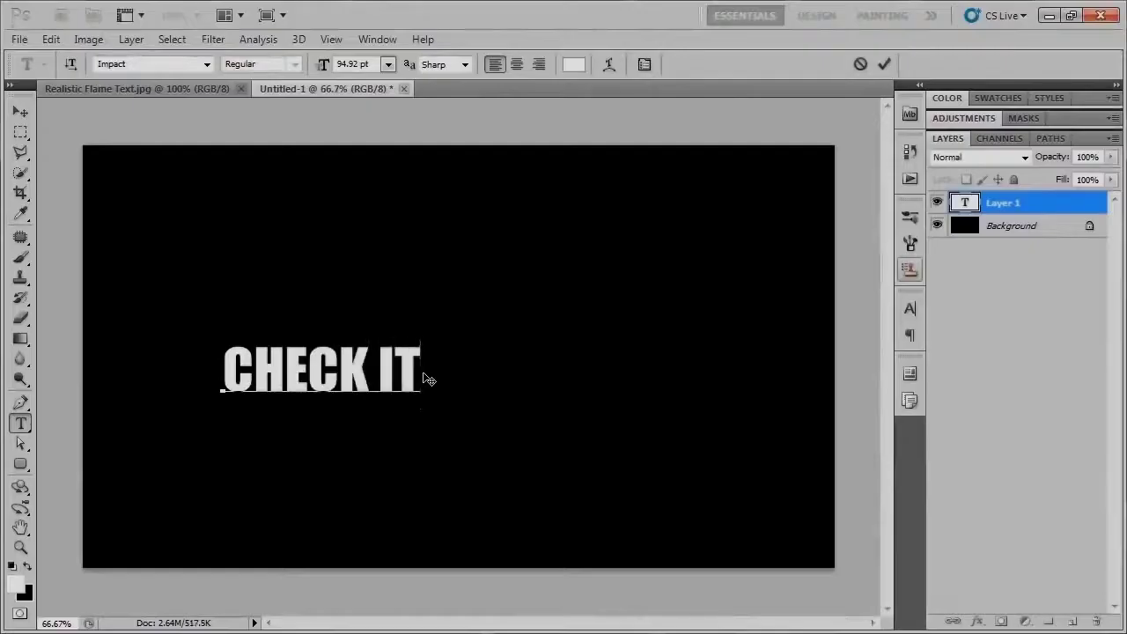
{"action": "key", "text": "ctrl+Return"}
{"action": "key", "text": "v"}
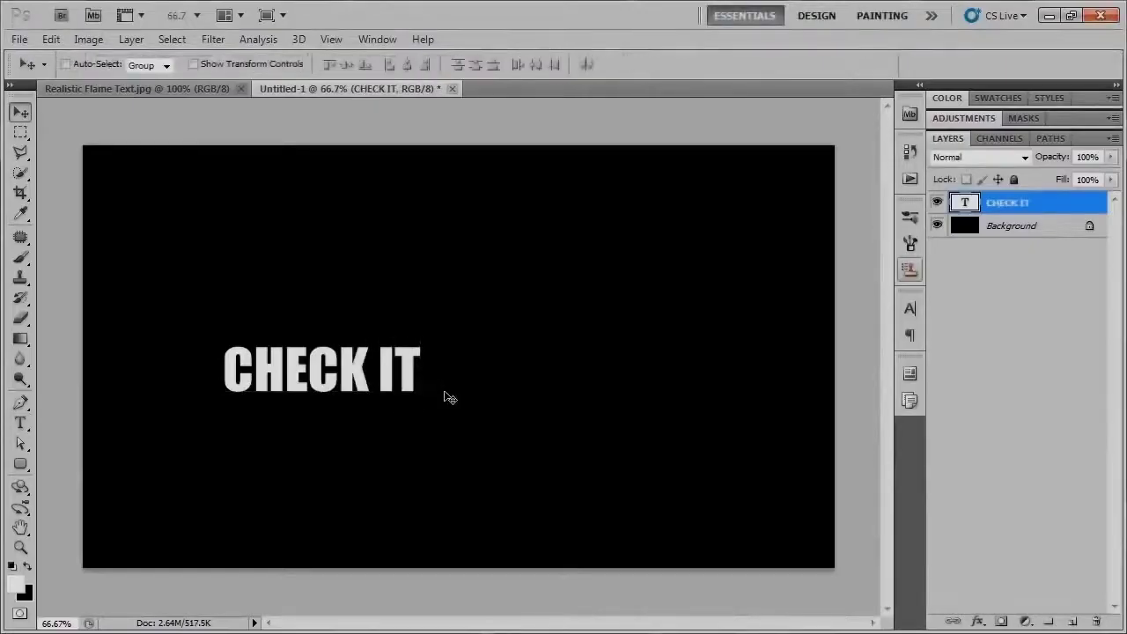
- Scale the CHECK IT text up proportionally to about 281% and move it near the middle of the canvas
{"action": "key", "text": "ctrl+t"}
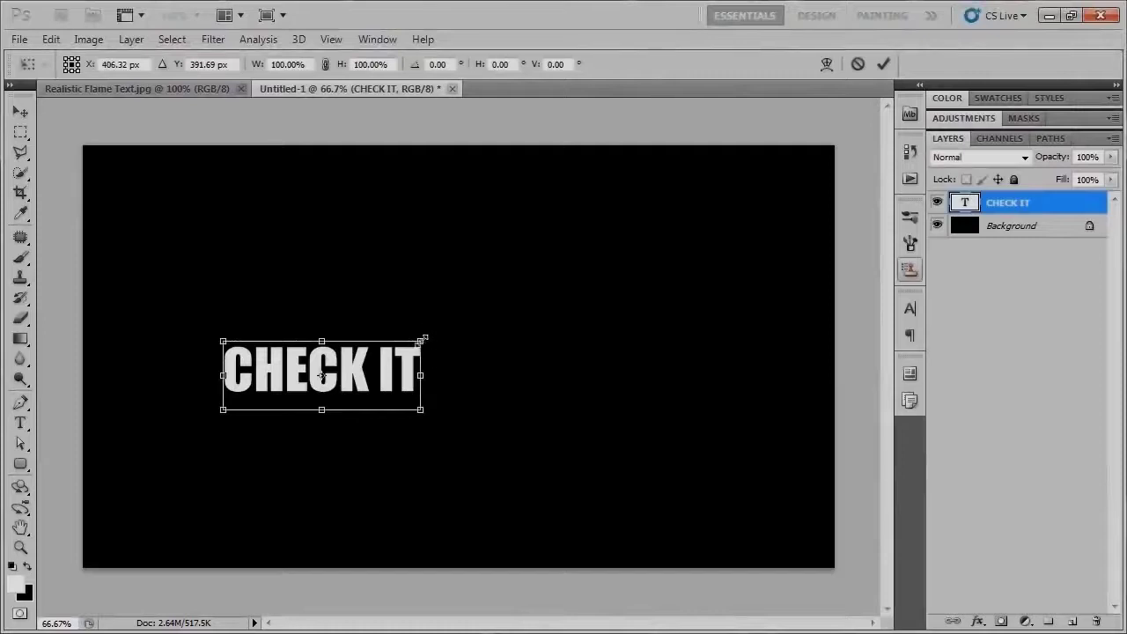
{"action": "left_click_drag", "start_coordinate": [420, 340], "coordinate": [785, 246]}
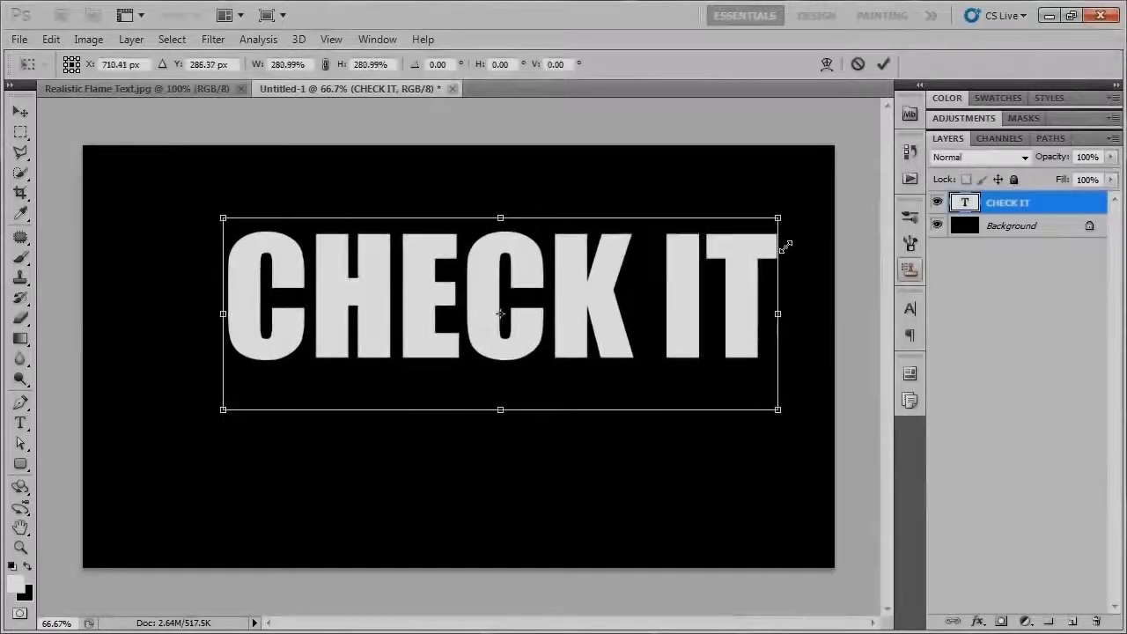
{"action": "left_click_drag", "start_coordinate": [628, 350], "coordinate": [588, 398]}
{"action": "key", "text": "Return"}
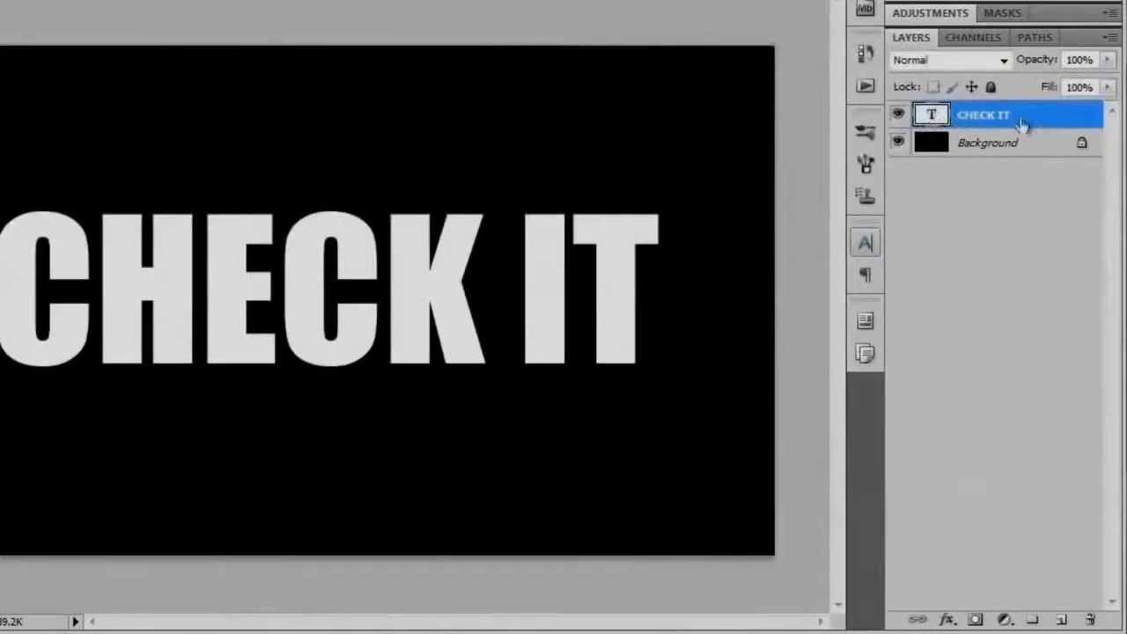
- Rasterize the CHECK IT type layer and align it to the vertical and horizontal centers of the canvas
{"action": "right_click", "coordinate": [1002, 121]}
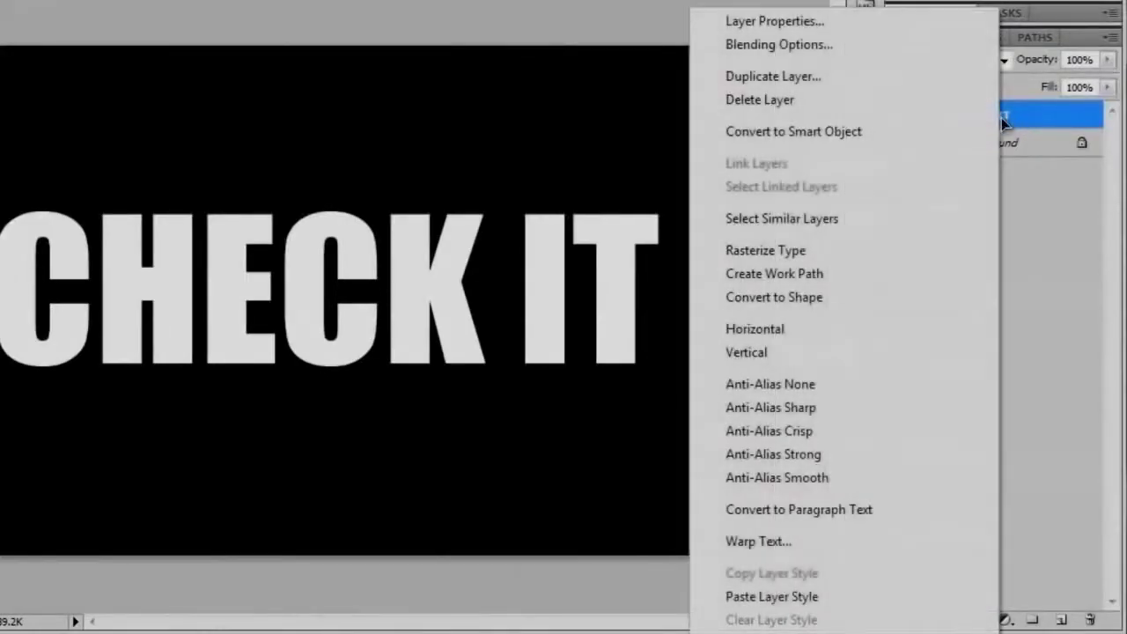
{"action": "left_click", "coordinate": [862, 258]}
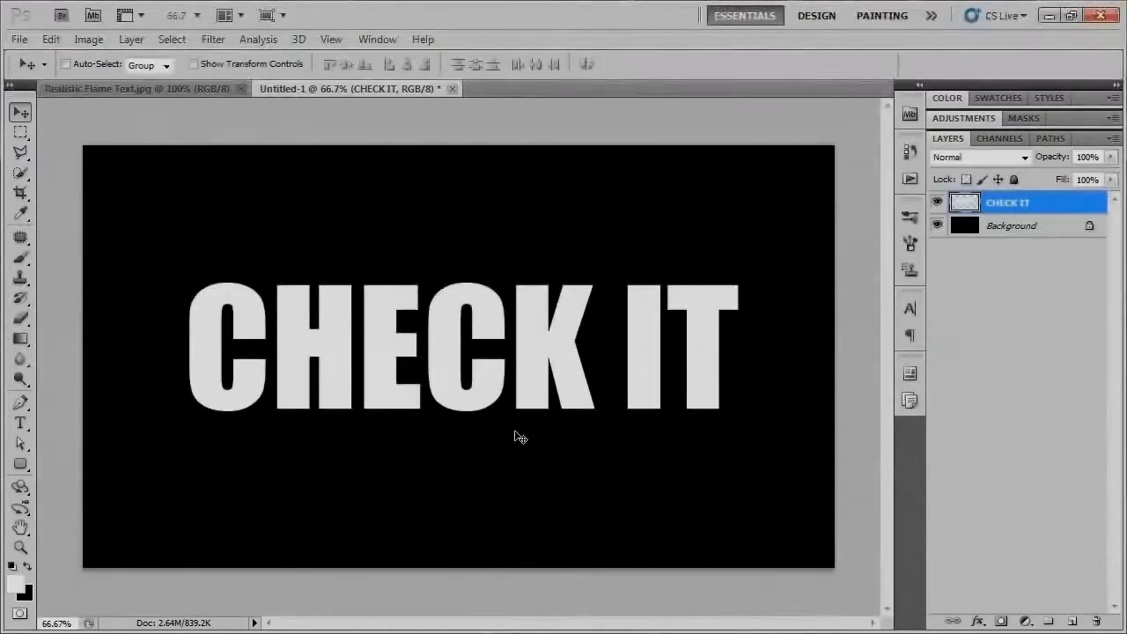
{"action": "key", "text": "ctrl+a"}
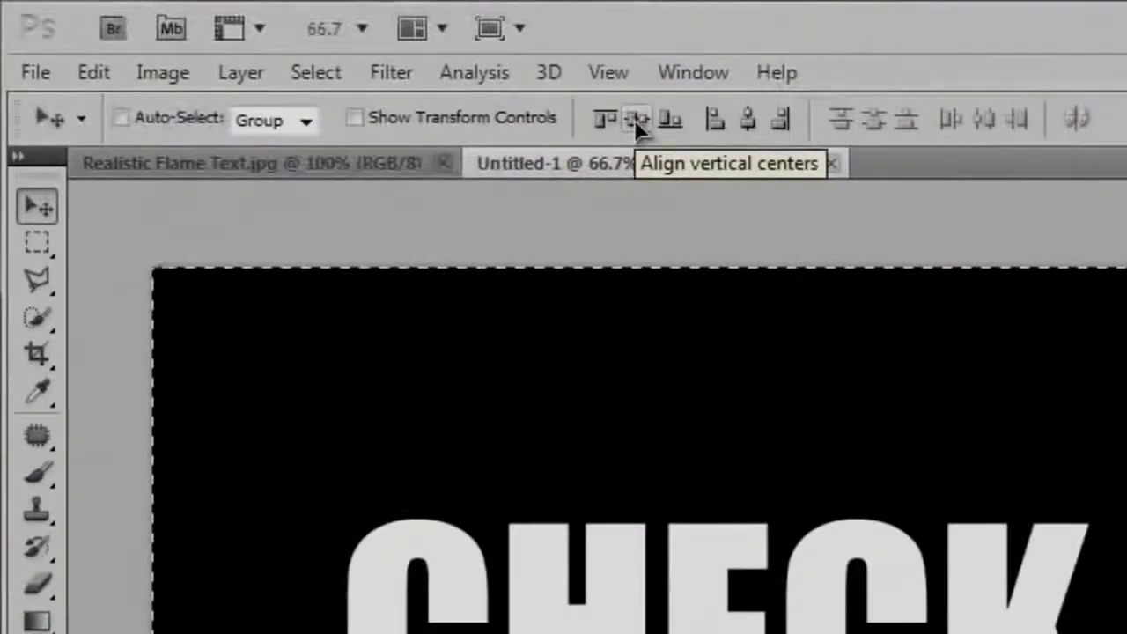
{"action": "left_click", "coordinate": [634, 120]}
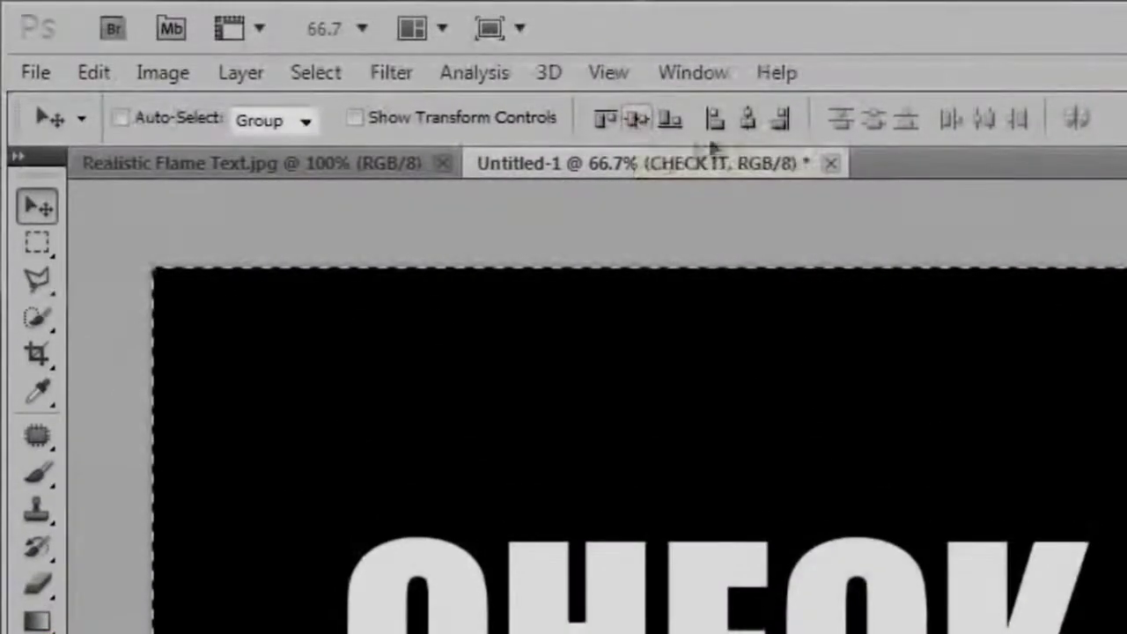
{"action": "left_click", "coordinate": [751, 128]}
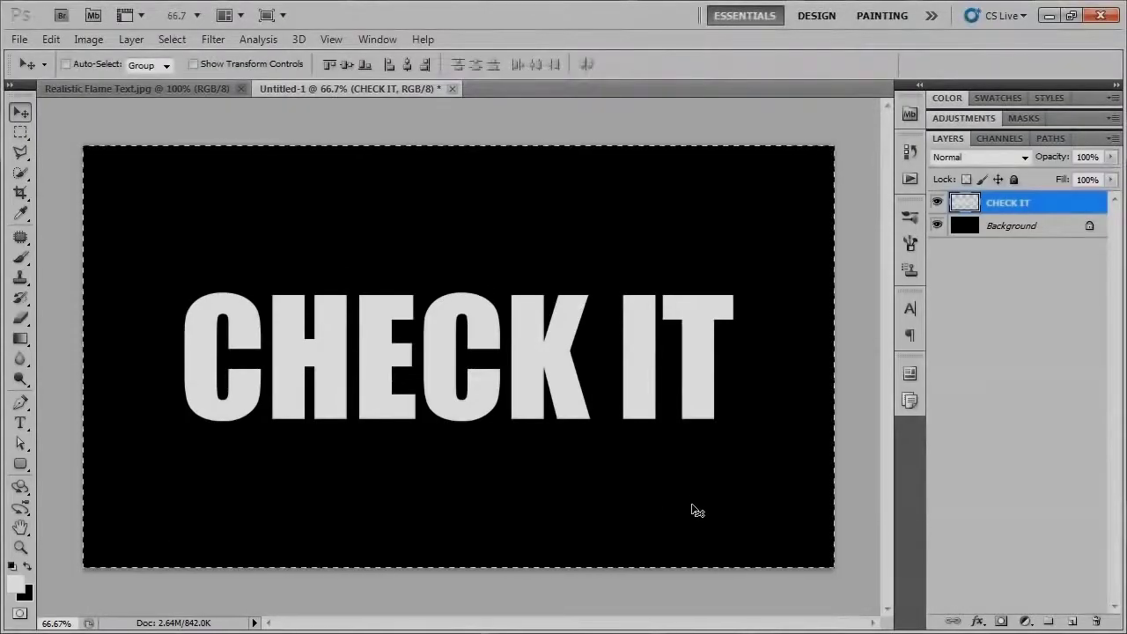
{"action": "key", "text": "ctrl+d"}
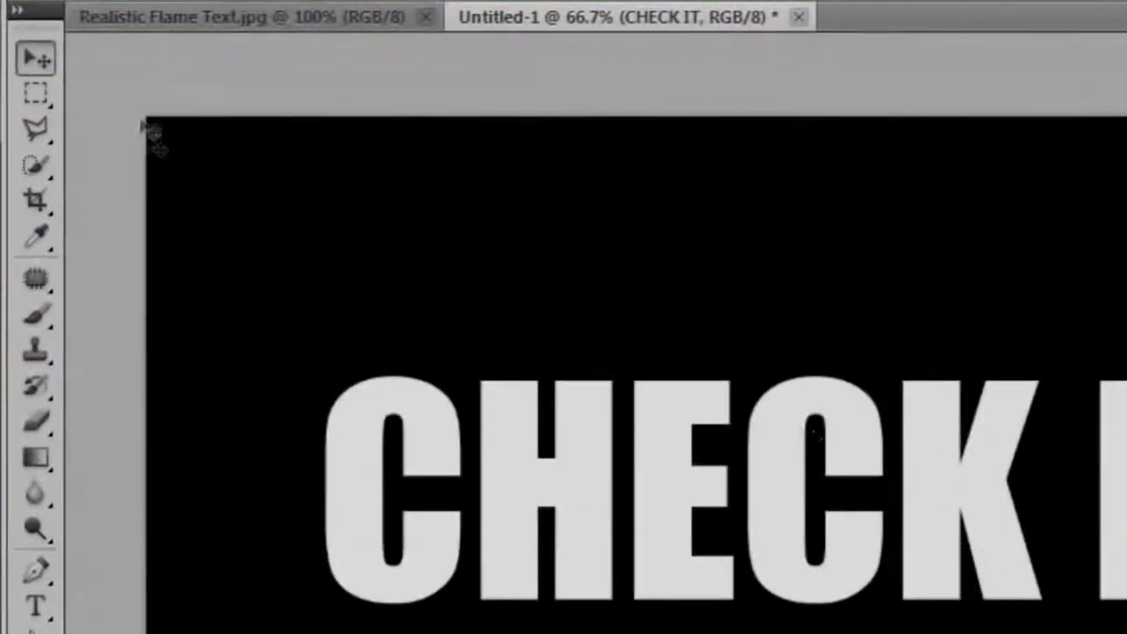
- Select the first letter C with the Rectangular Marquee and cut it to a new layer
{"action": "left_click", "coordinate": [36, 94]}
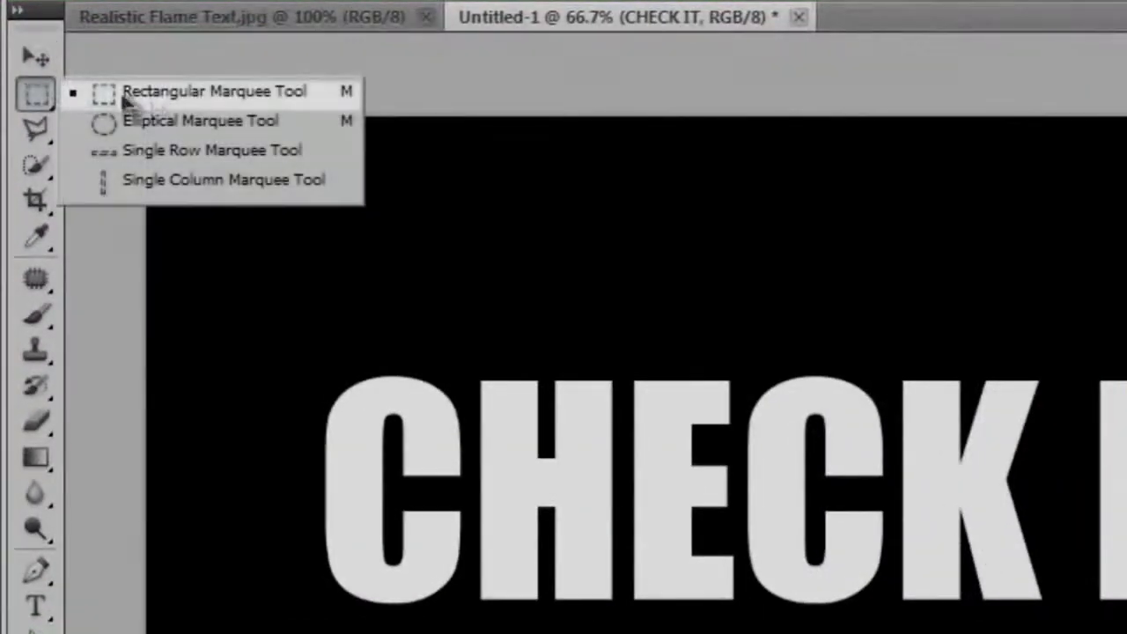
{"action": "left_click", "coordinate": [291, 89]}
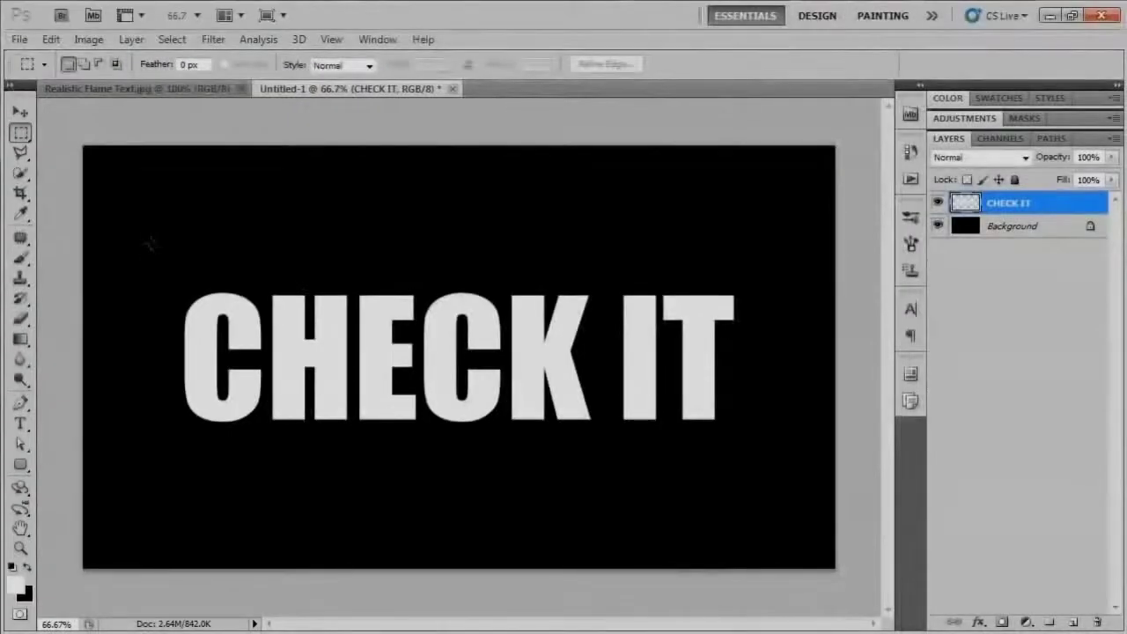
{"action": "left_click_drag", "start_coordinate": [247, 460], "coordinate": [267, 497]}
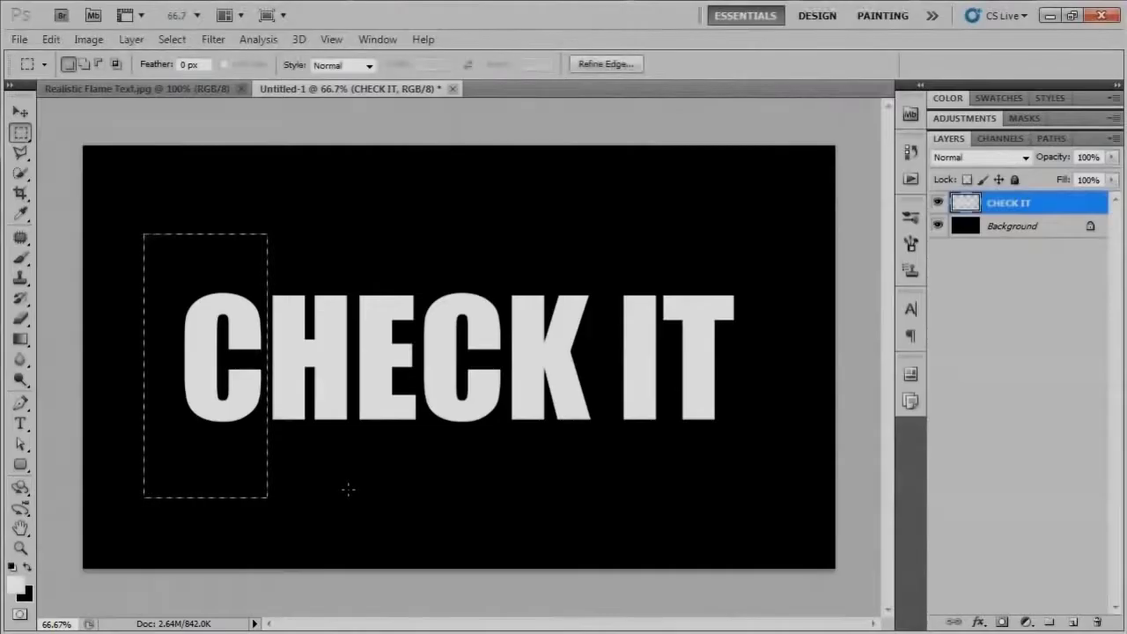
{"action": "key", "text": "ctrl+j"}
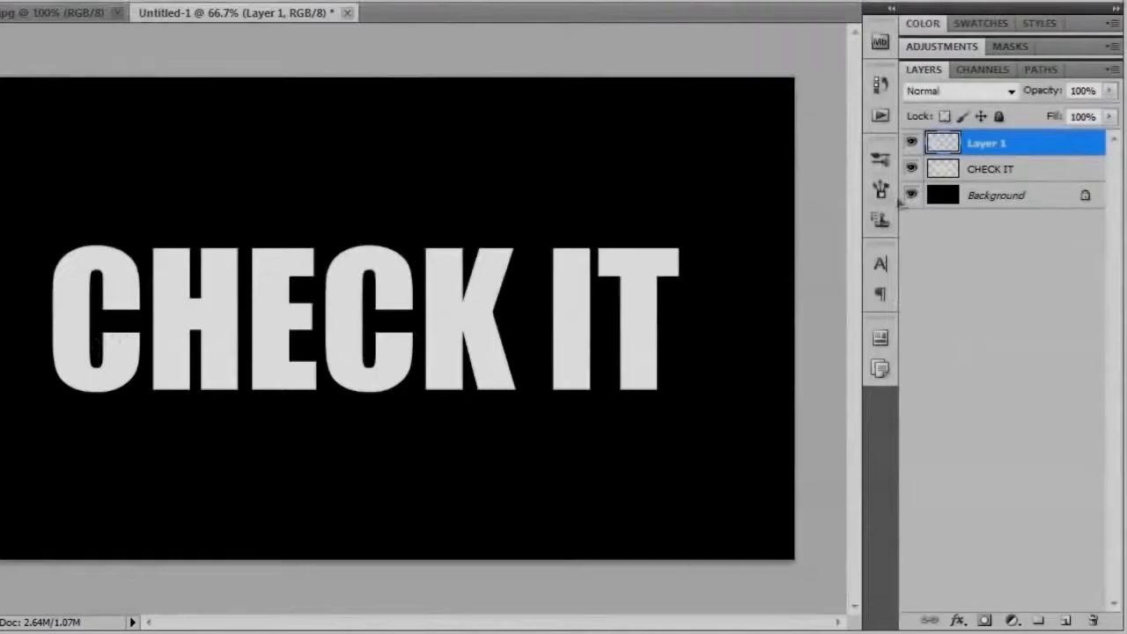
- Check the new layer's content by toggling its visibility and rename the layer C
{"action": "double_click", "coordinate": [1005, 145]}
{"action": "left_click", "coordinate": [912, 144]}
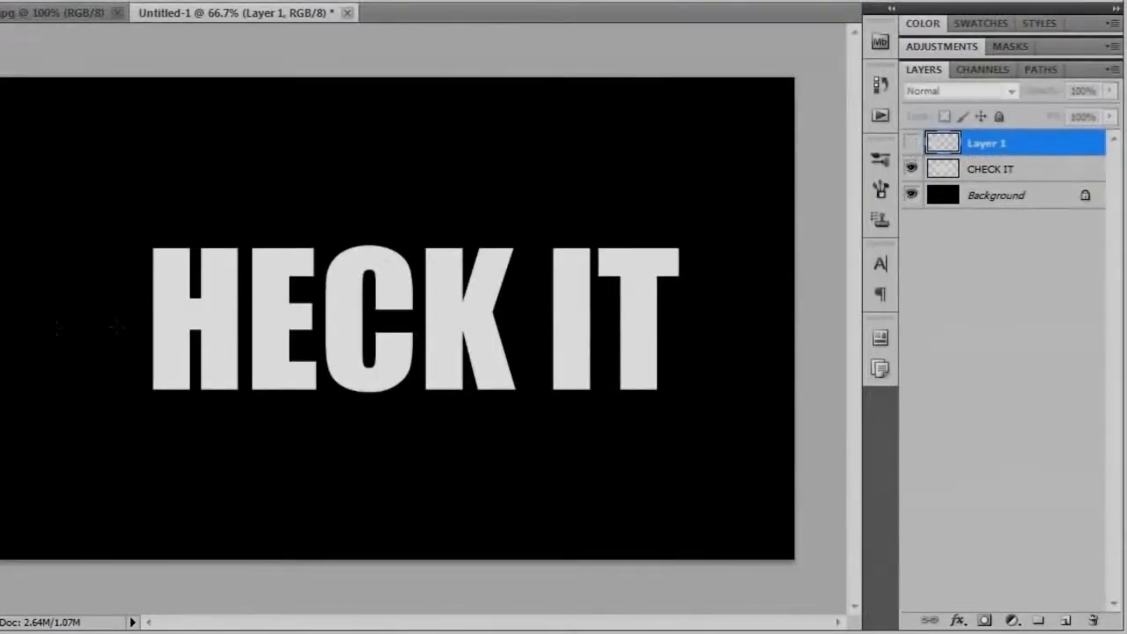
{"action": "left_click", "coordinate": [912, 143]}
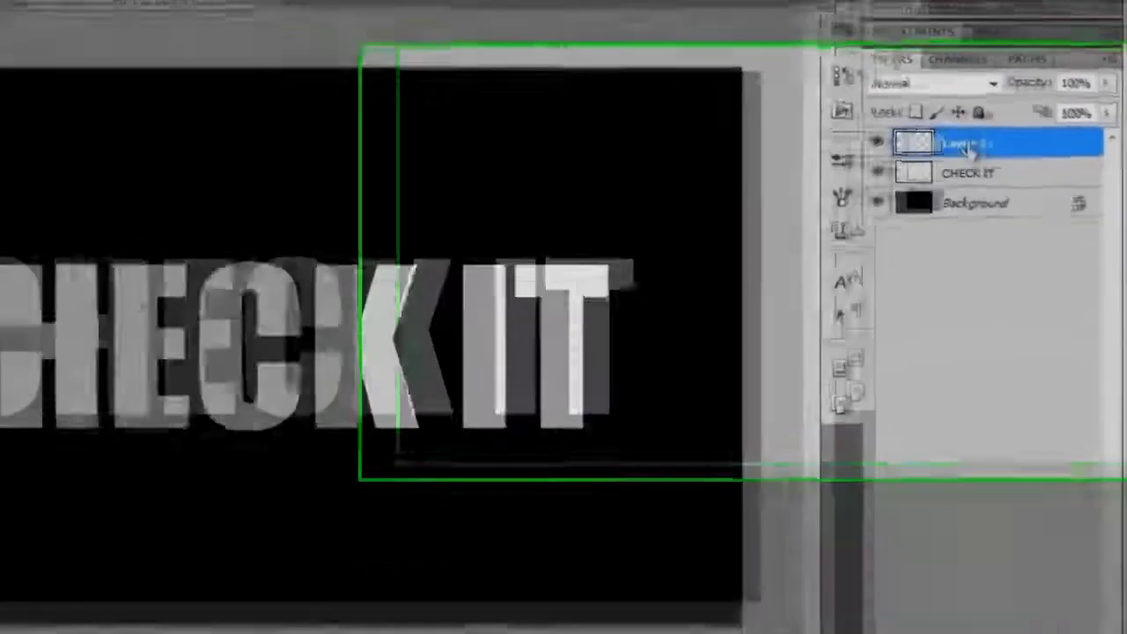
{"action": "type", "text": "c"}
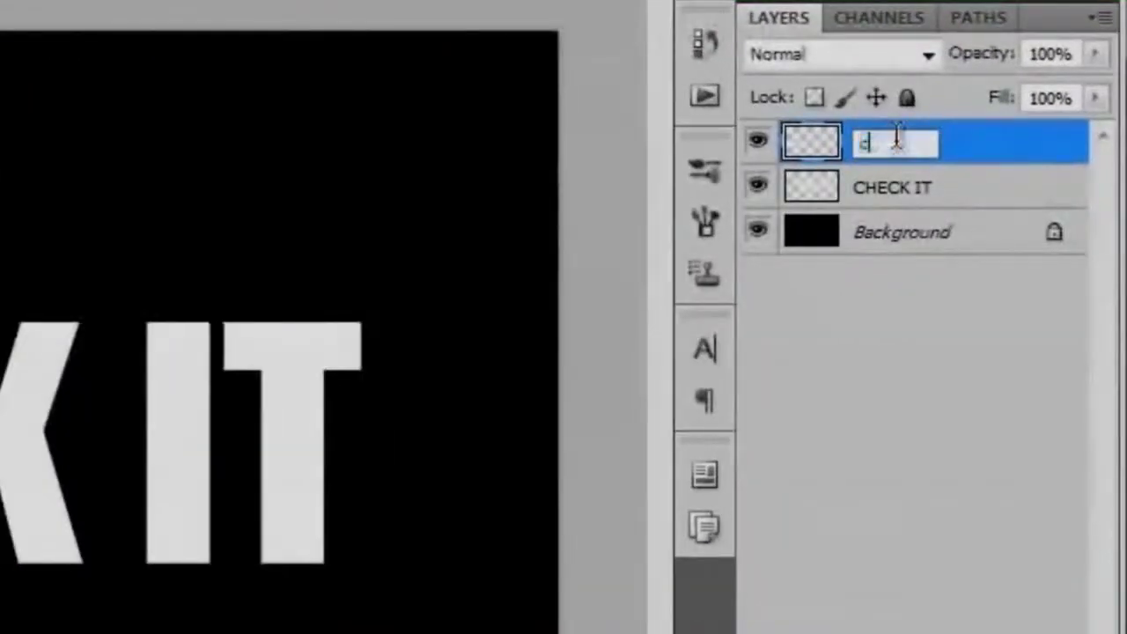
{"action": "double_click", "coordinate": [861, 145]}
{"action": "key", "text": "Return"}
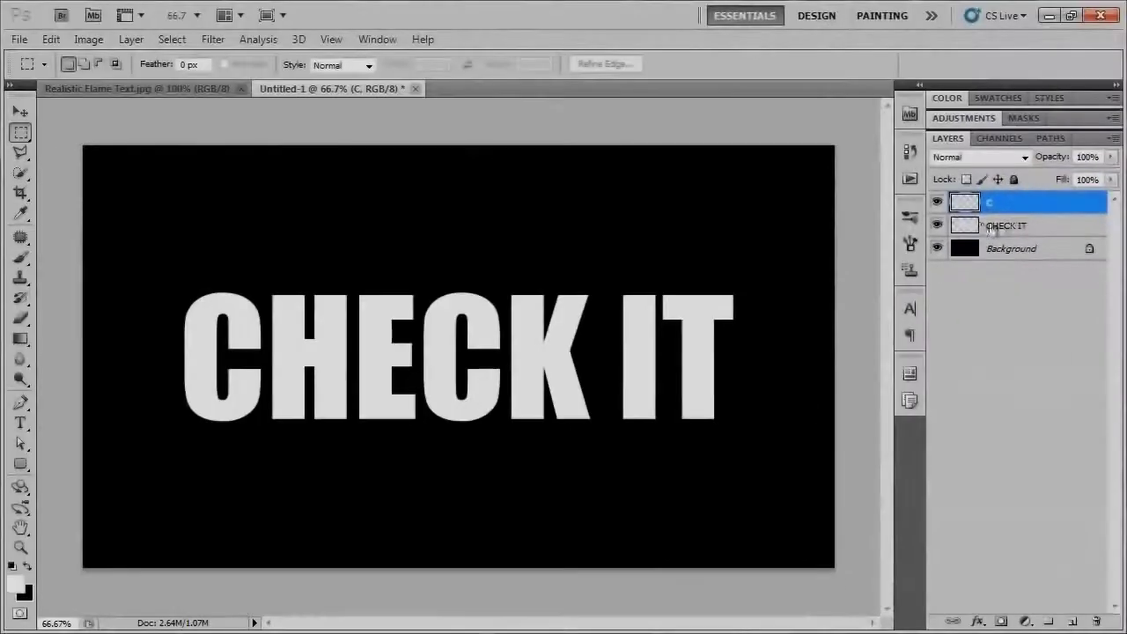
- Cut the letter H from the CHECK IT layer to a new layer and name it H
{"action": "left_click", "coordinate": [1017, 229]}
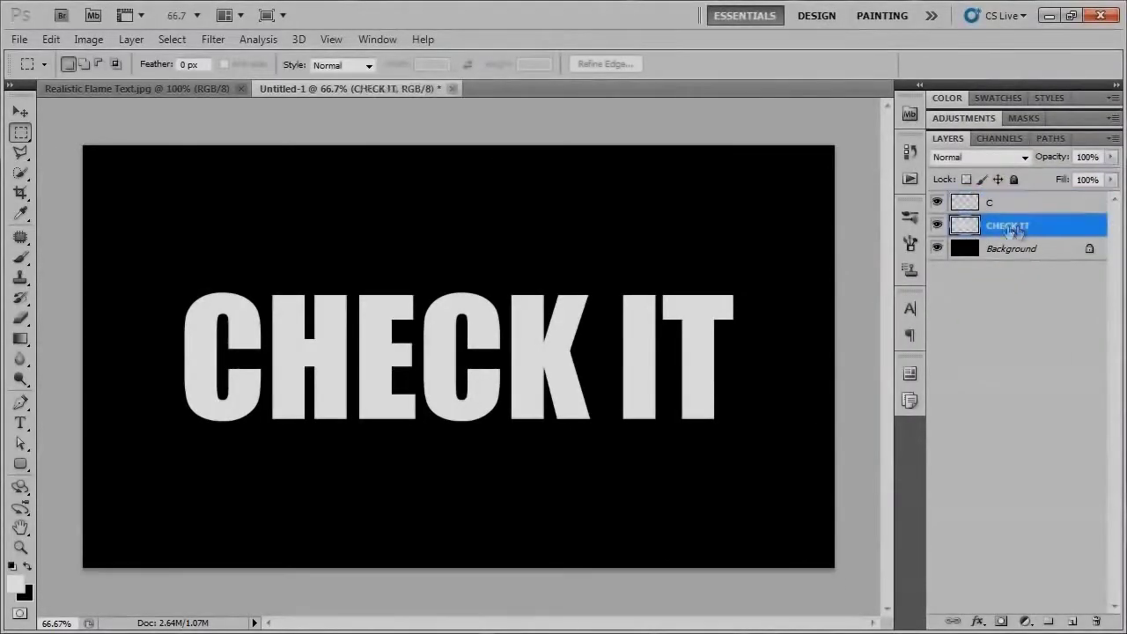
{"action": "left_click_drag", "start_coordinate": [284, 404], "coordinate": [352, 468]}
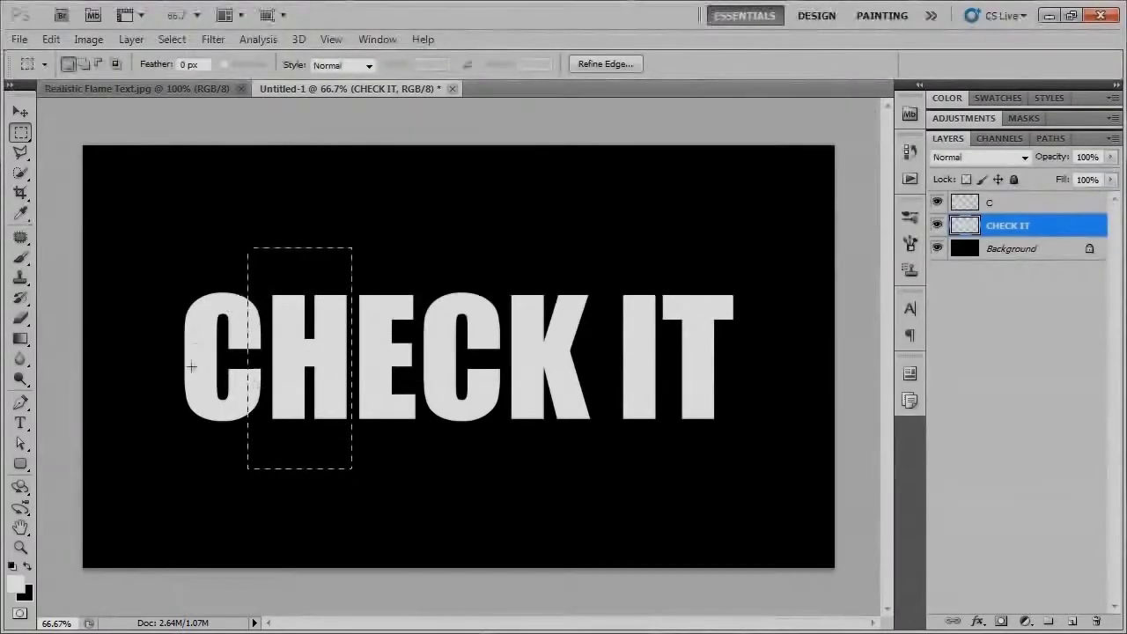
{"action": "key", "text": "ctrl+shift+j"}
{"action": "double_click", "coordinate": [1015, 226]}
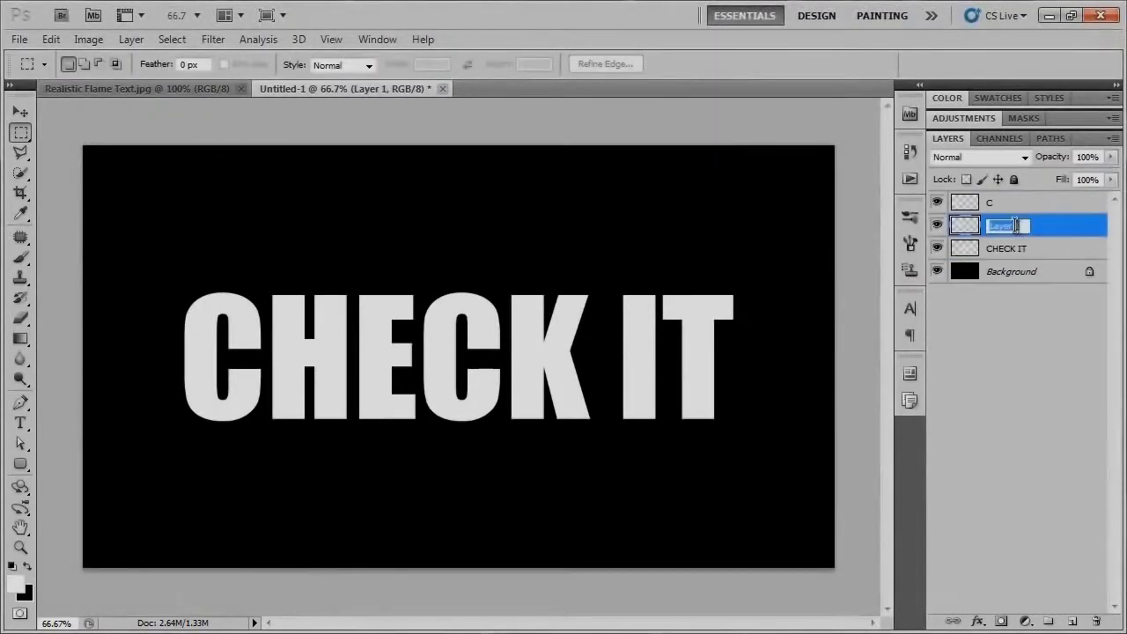
{"action": "type", "text": "H"}
{"action": "key", "text": "Return"}
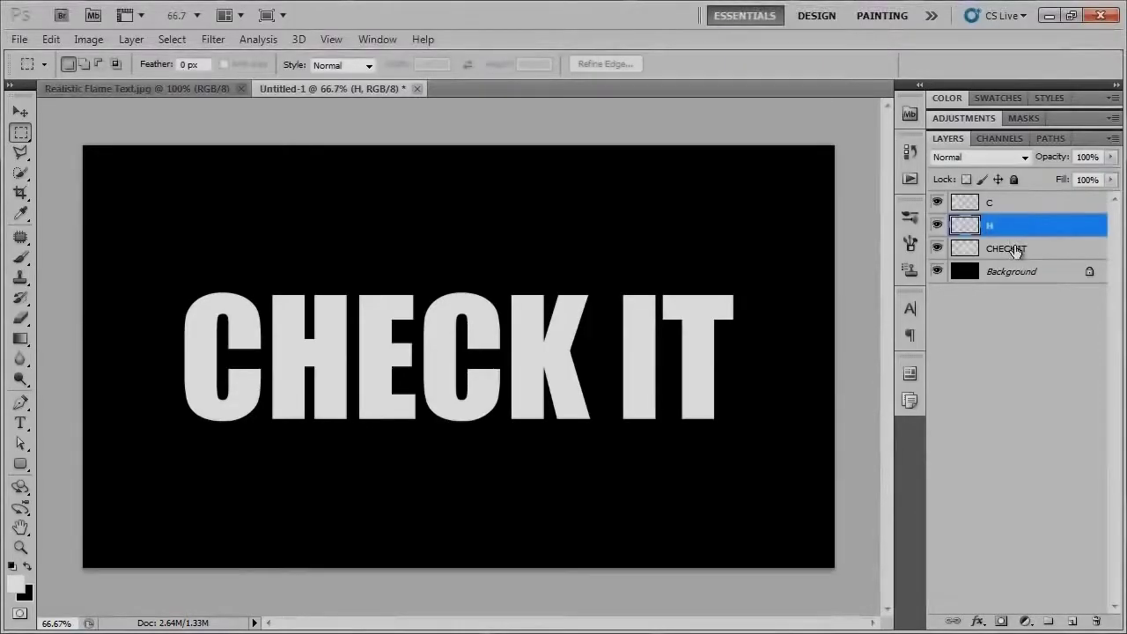
- Cut the letter E from the CHECK IT layer to a new layer and name it E
{"action": "left_click", "coordinate": [1016, 251]}
{"action": "left_click_drag", "start_coordinate": [319, 255], "coordinate": [419, 471]}
{"action": "key", "text": "ctrl+shift+j"}
{"action": "double_click", "coordinate": [1009, 248]}
{"action": "type", "text": "E"}
{"action": "key", "text": "Return"}
- Cut the second letter C from the CHECK IT layer to its own layer and name it C
{"action": "left_click", "coordinate": [1011, 271]}
{"action": "left_click_drag", "start_coordinate": [378, 257], "coordinate": [508, 484]}
{"action": "key", "text": "ctrl+shift+j"}
{"action": "double_click", "coordinate": [1009, 271]}
{"action": "type", "text": "C"}
{"action": "key", "text": "Return"}
- Cut the letter K from the CHECK IT layer to a new layer and name it K
{"action": "left_click", "coordinate": [1011, 294]}
{"action": "left_click_drag", "start_coordinate": [451, 267], "coordinate": [605, 470]}
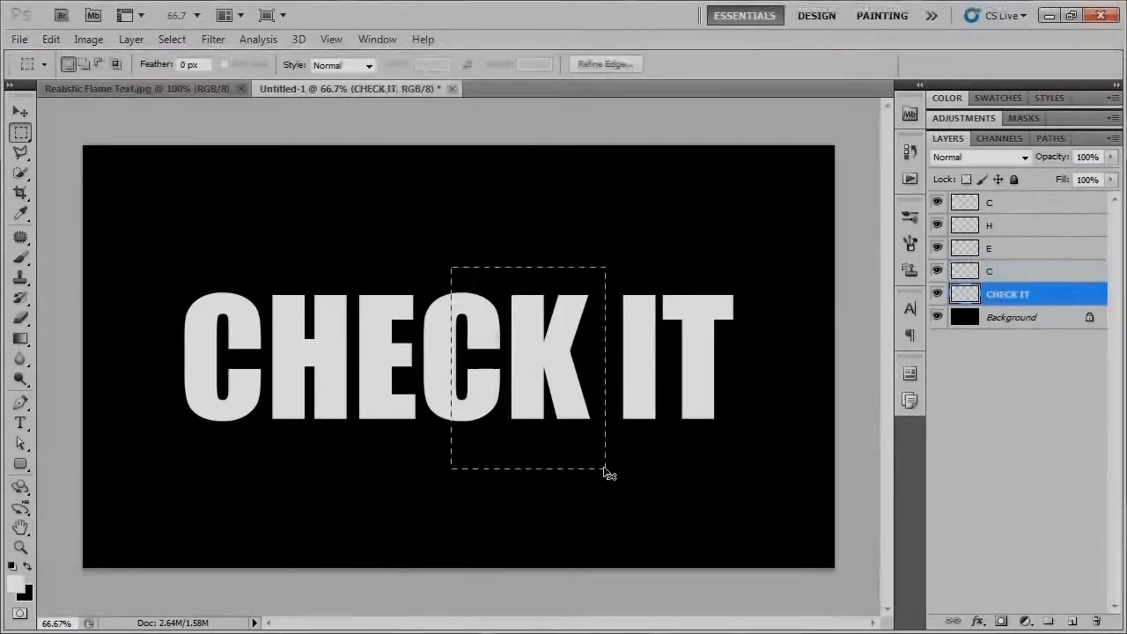
{"action": "key", "text": "ctrl+shift+j"}
{"action": "double_click", "coordinate": [1009, 295]}
{"action": "type", "text": "K"}
{"action": "key", "text": "Return"}
- Cut the letter I from the CHECK IT layer to a new layer and name it I
{"action": "left_click", "coordinate": [1011, 317]}
{"action": "left_click_drag", "start_coordinate": [536, 270], "coordinate": [660, 503]}
{"action": "key", "text": "ctrl+shift+j"}
{"action": "double_click", "coordinate": [1003, 317]}
{"action": "type", "text": "I"}
{"action": "key", "text": "Return"}
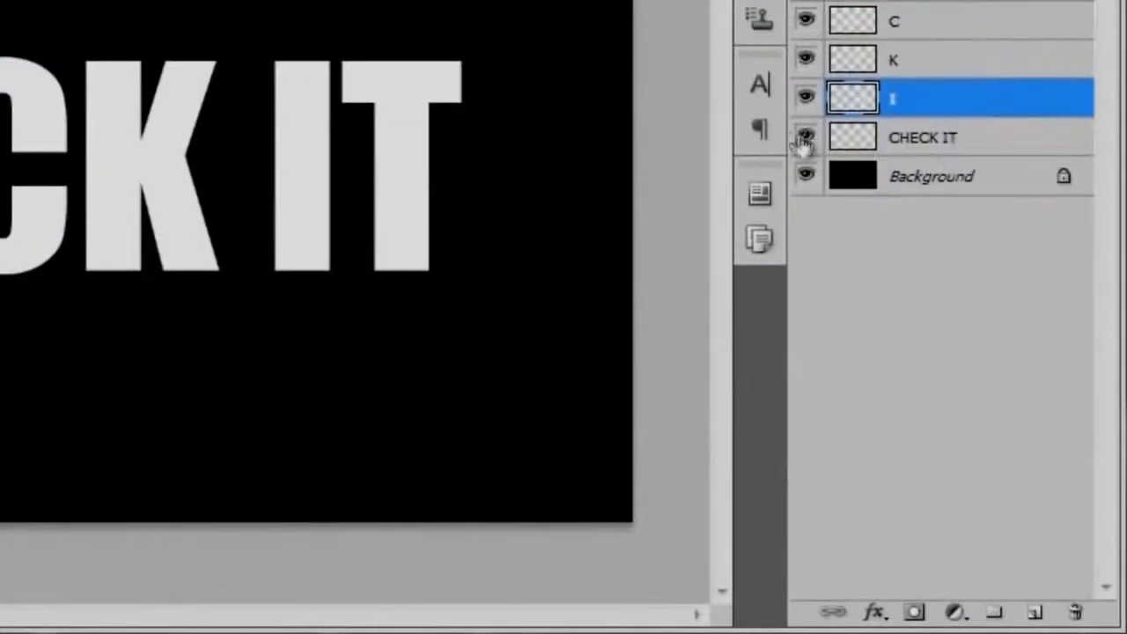
- Check the remaining CHECK IT layer by toggling its visibility and rename it T
{"action": "left_click", "coordinate": [804, 139]}
{"action": "left_click", "coordinate": [804, 139]}
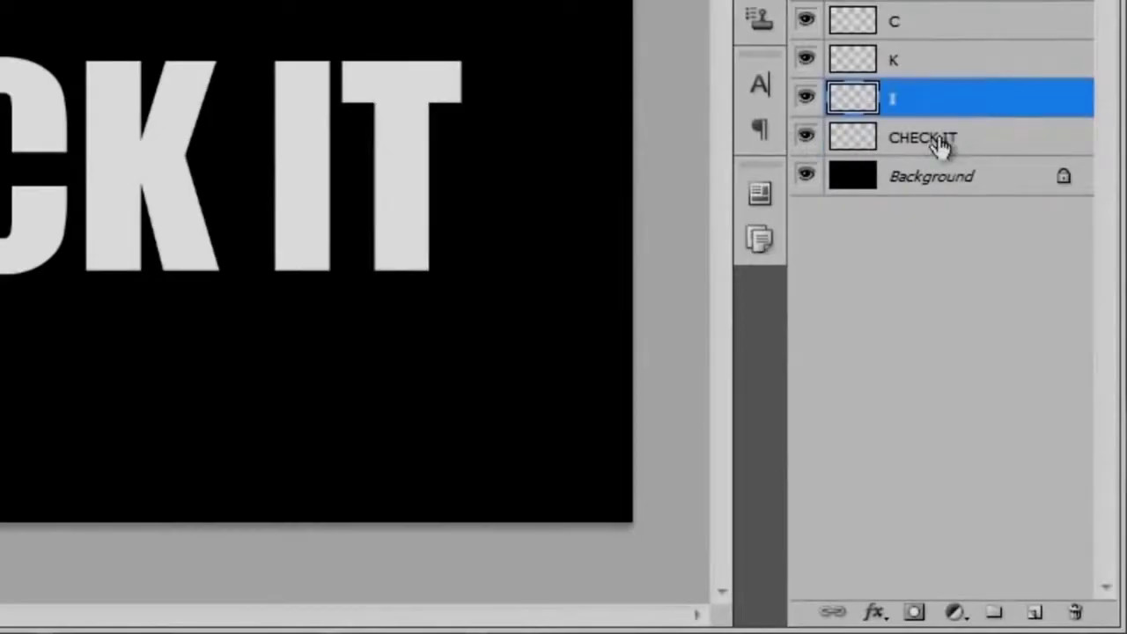
{"action": "double_click", "coordinate": [939, 139]}
{"action": "type", "text": "T"}
{"action": "key", "text": "Return"}
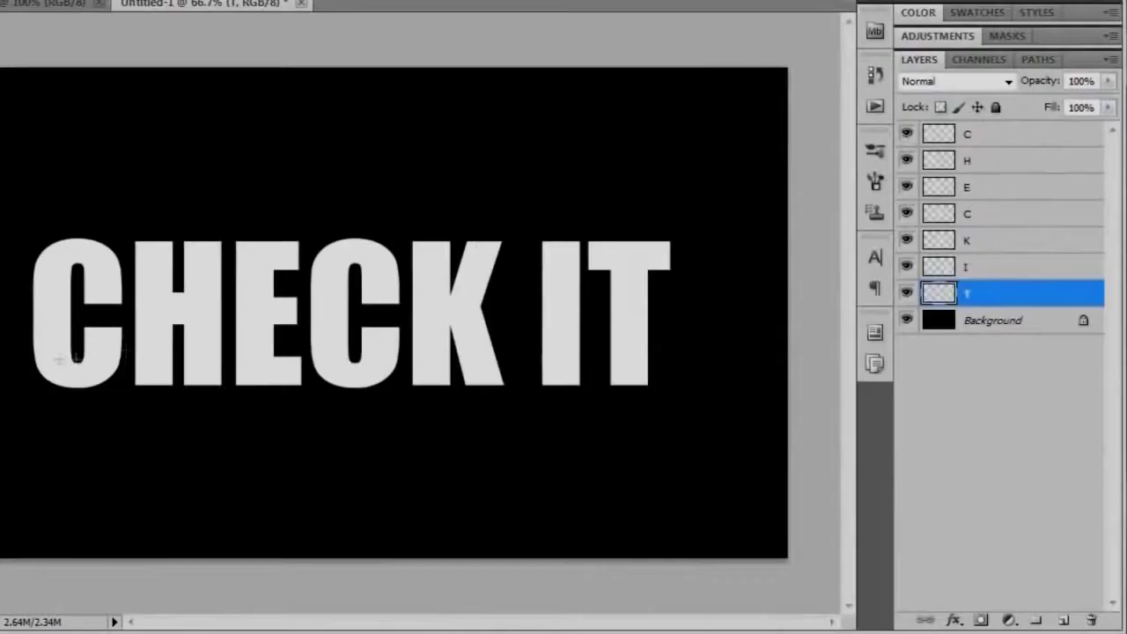
{"action": "mouse_move", "coordinate": [908, 138]}
{"action": "left_mouse_down"}
{"action": "mouse_move", "coordinate": [908, 293]}
{"action": "mouse_move", "coordinate": [908, 134]}
{"action": "left_mouse_up"}
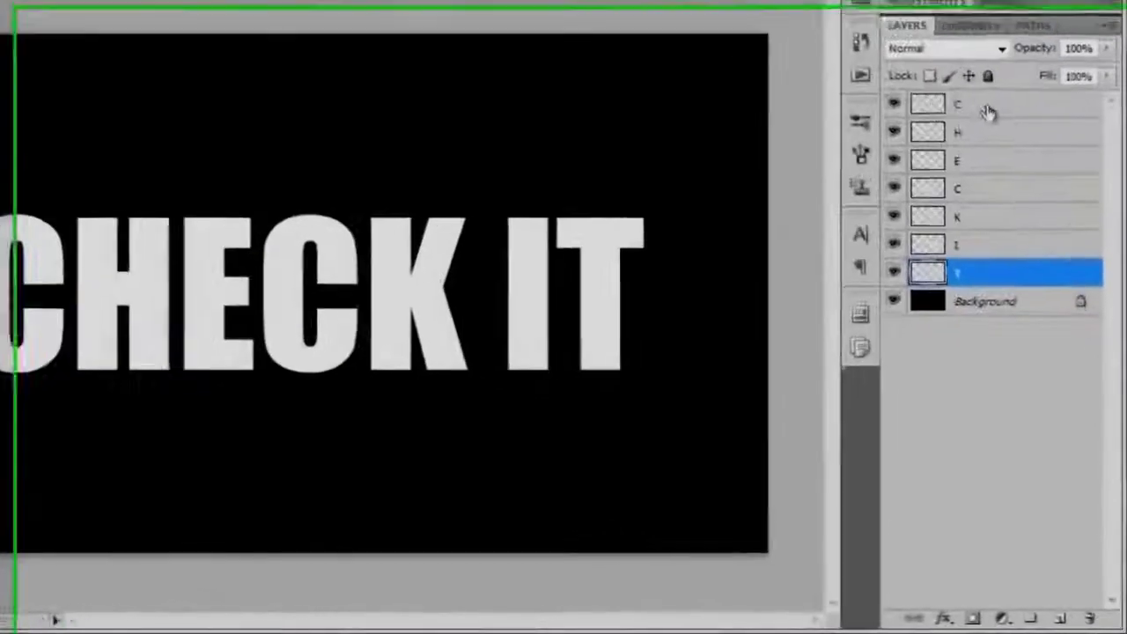
- Add a Drop Shadow to the first letter C's layer with Normal blend mode and red colour (R 255)
{"action": "left_click", "coordinate": [1013, 208]}
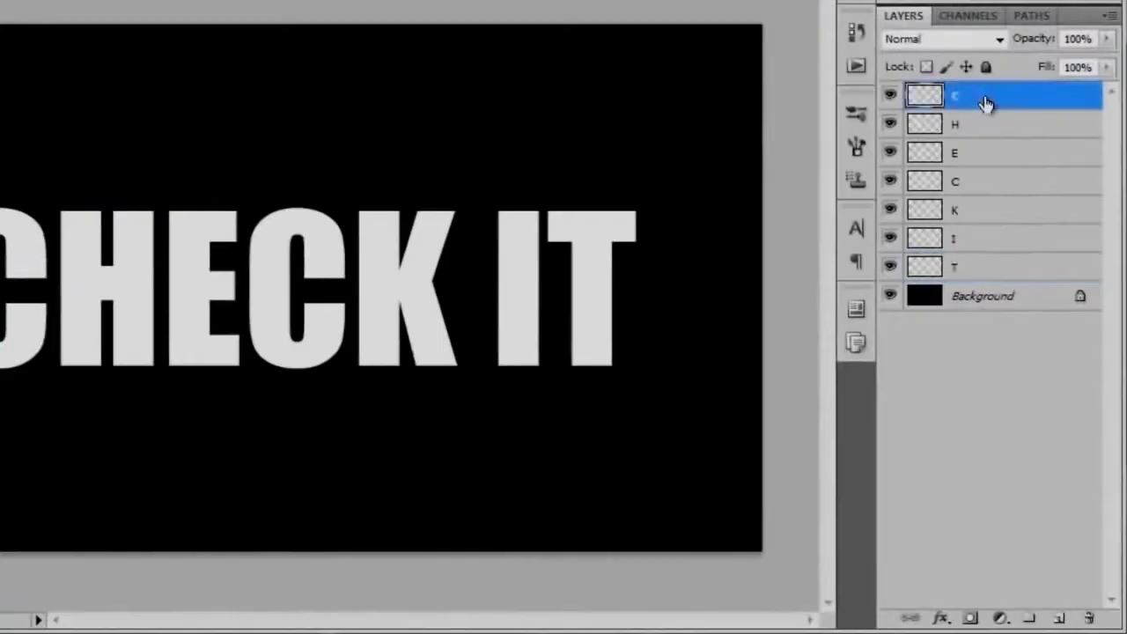
{"action": "left_click", "coordinate": [940, 619]}
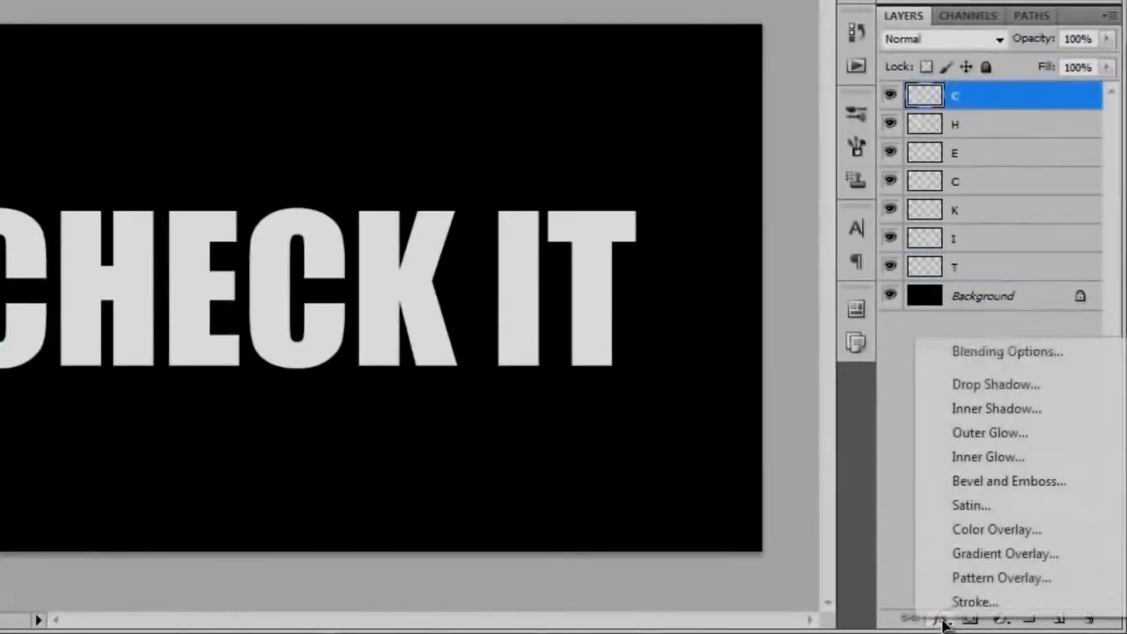
{"action": "left_click", "coordinate": [1033, 390]}
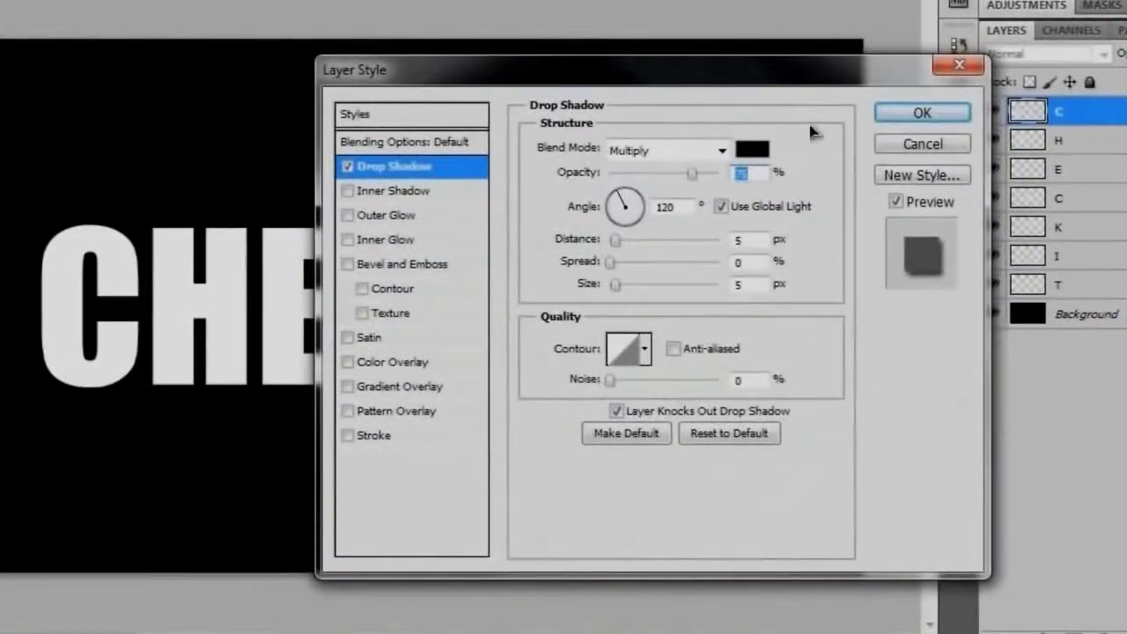
{"action": "left_click", "coordinate": [640, 151]}
{"action": "left_click", "coordinate": [669, 3]}
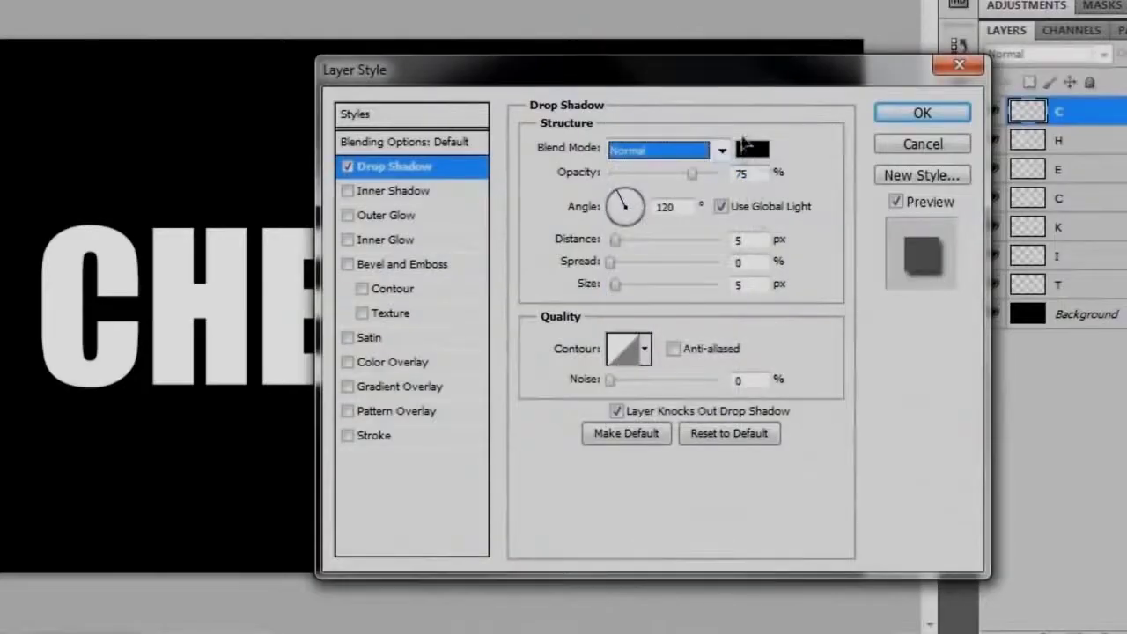
{"action": "left_click", "coordinate": [753, 151]}
{"action": "type", "text": "255"}
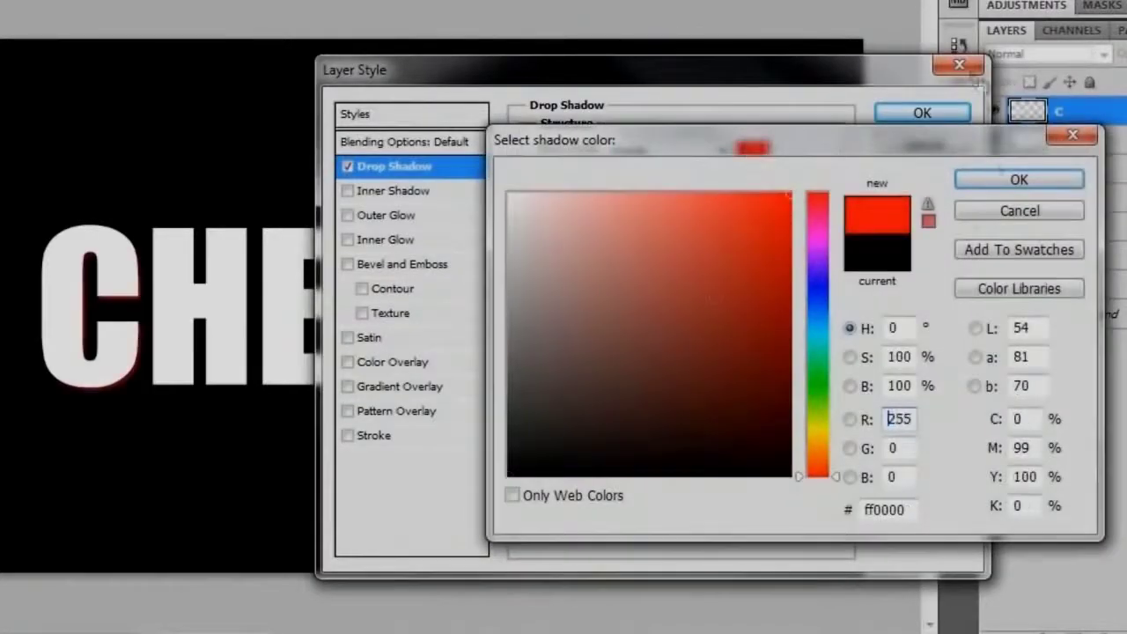
{"action": "left_click", "coordinate": [1013, 181]}
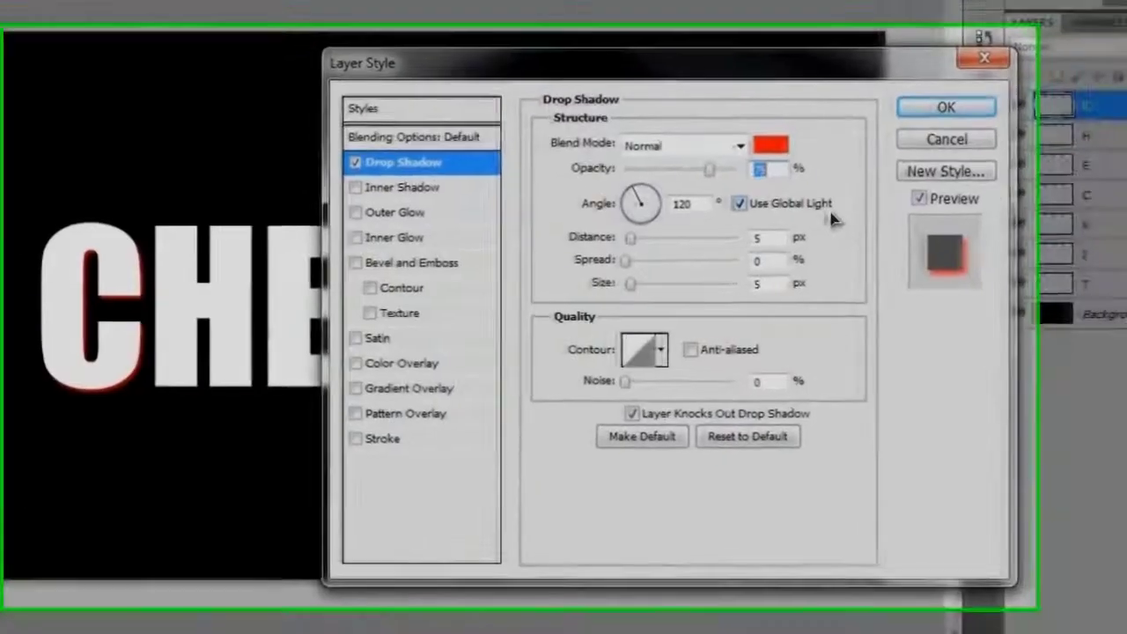
- Set the drop shadow's opacity to 81%, distance to 0 px, spread to 20% and size to 12 px
{"action": "type", "text": "81"}
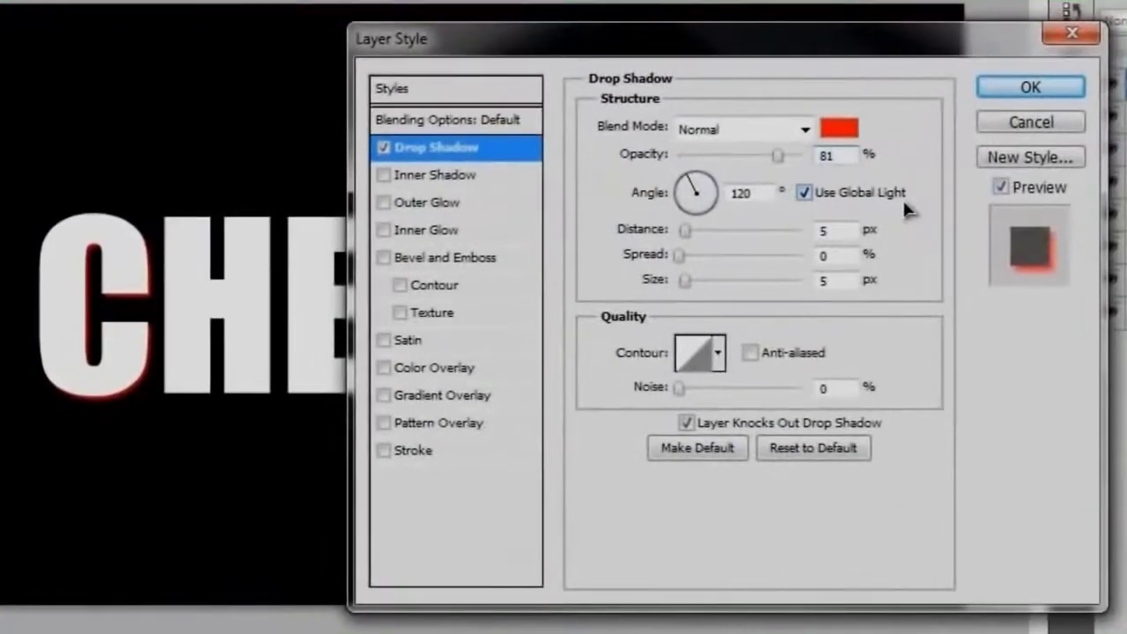
{"action": "left_click_drag", "start_coordinate": [685, 231], "coordinate": [656, 242]}
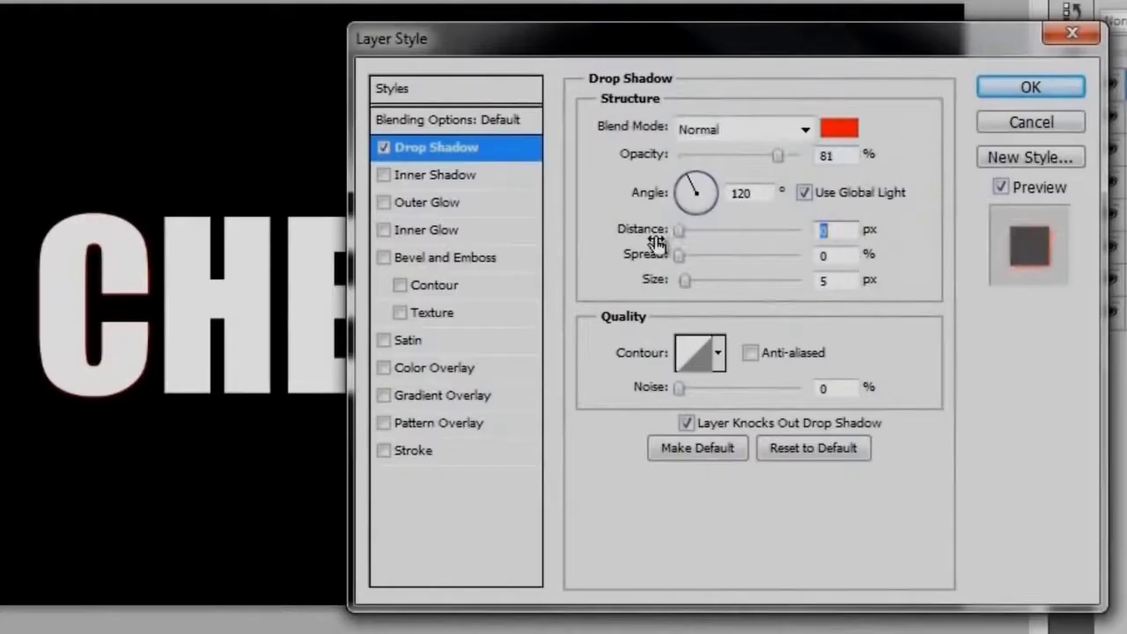
{"action": "type", "text": "20"}
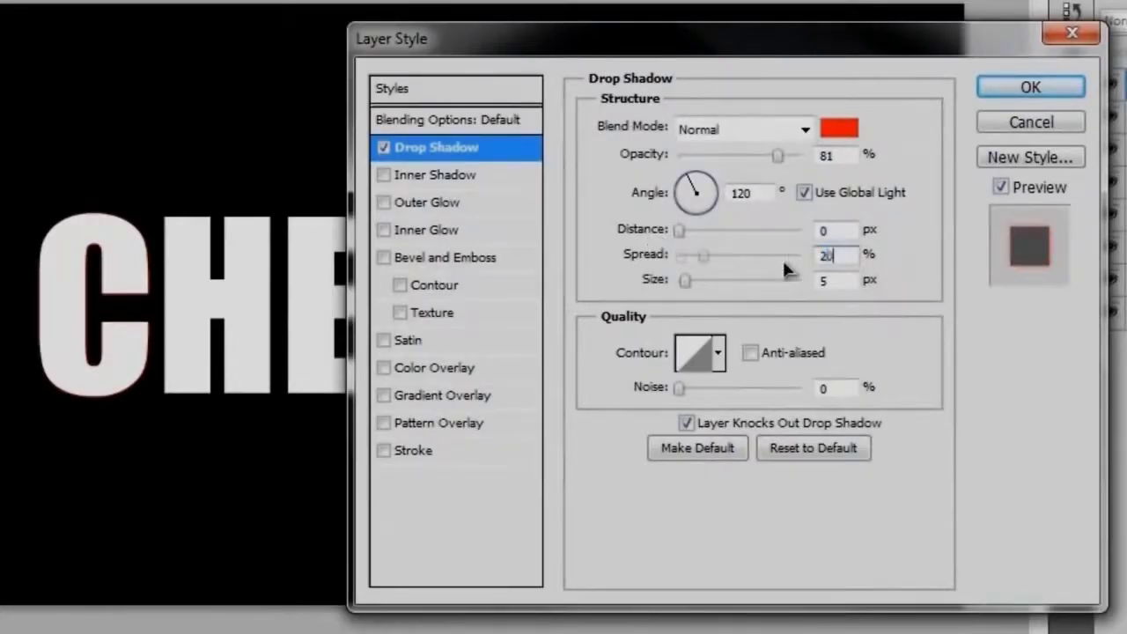
{"action": "key", "text": "Tab"}
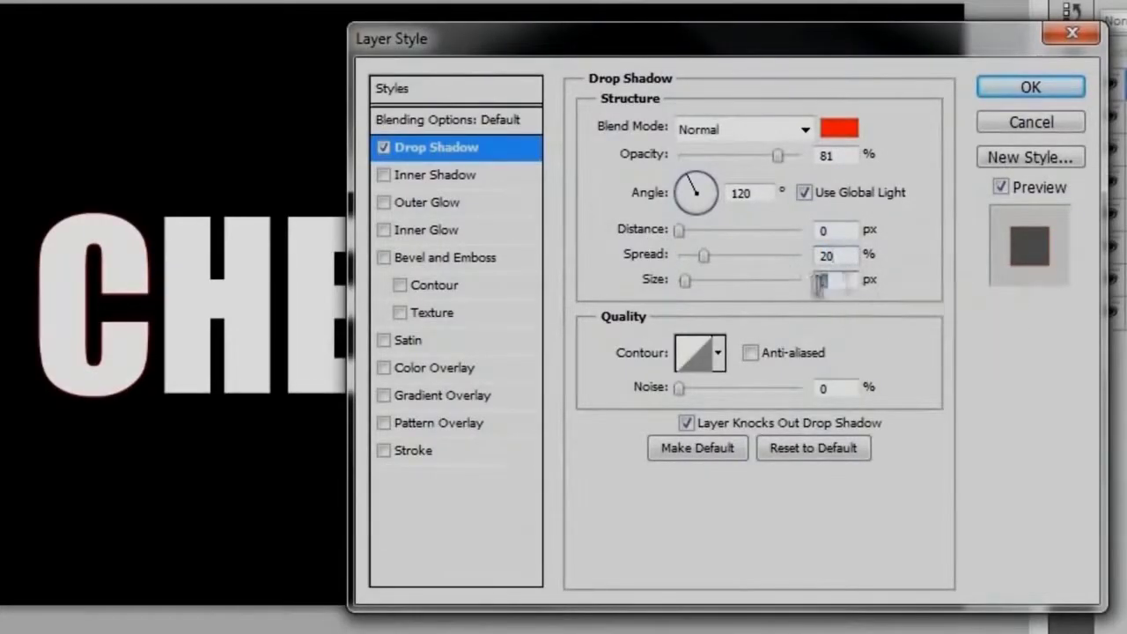
{"action": "type", "text": "12"}
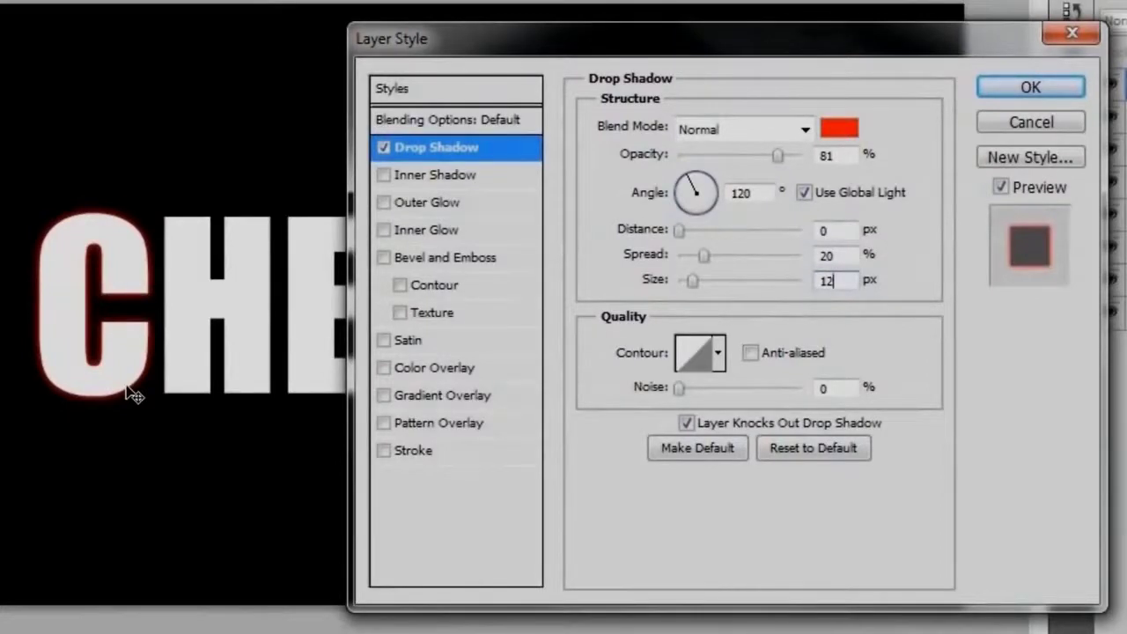
- Add a Color Overlay to the first letter C with the colour cc6600
{"action": "left_click", "coordinate": [441, 369]}
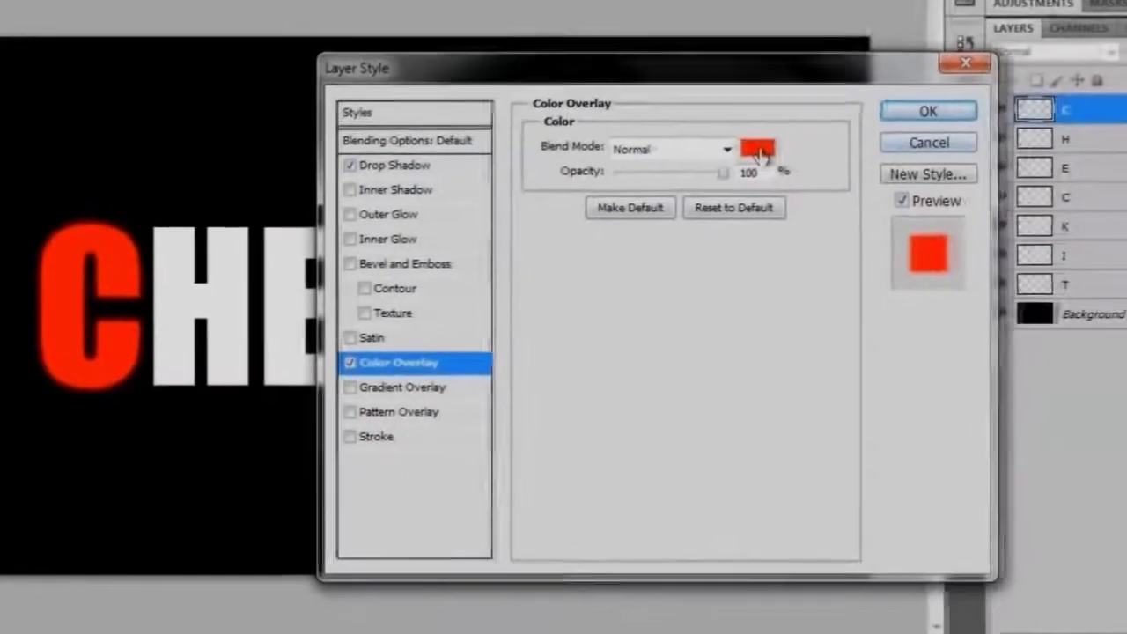
{"action": "left_click", "coordinate": [839, 128]}
{"action": "double_click", "coordinate": [880, 510]}
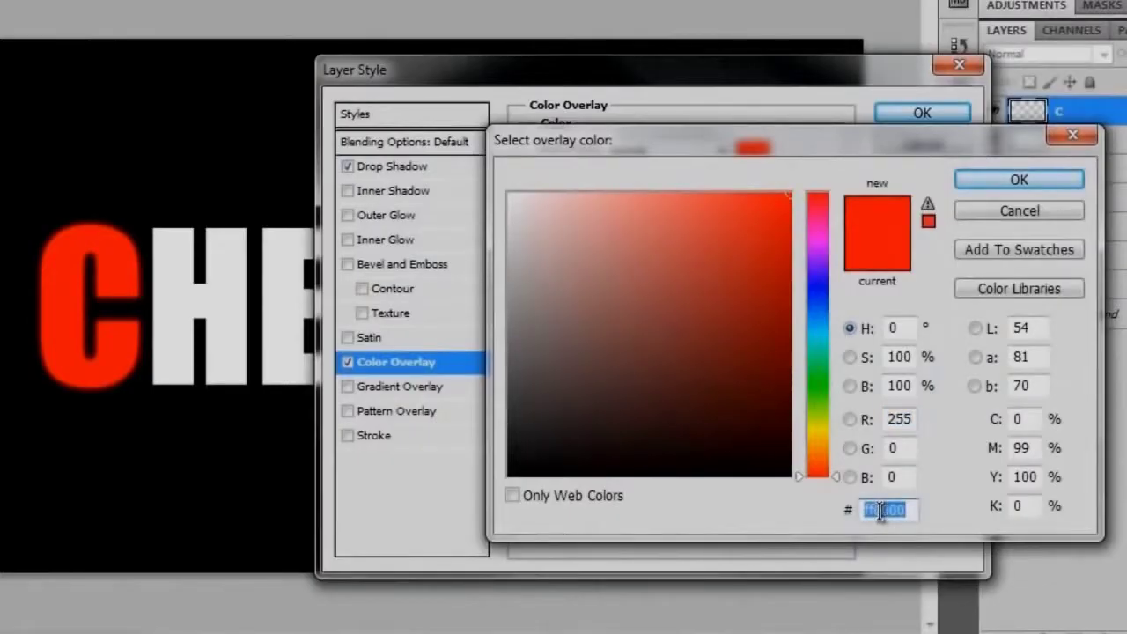
{"action": "type", "text": "cc660"}
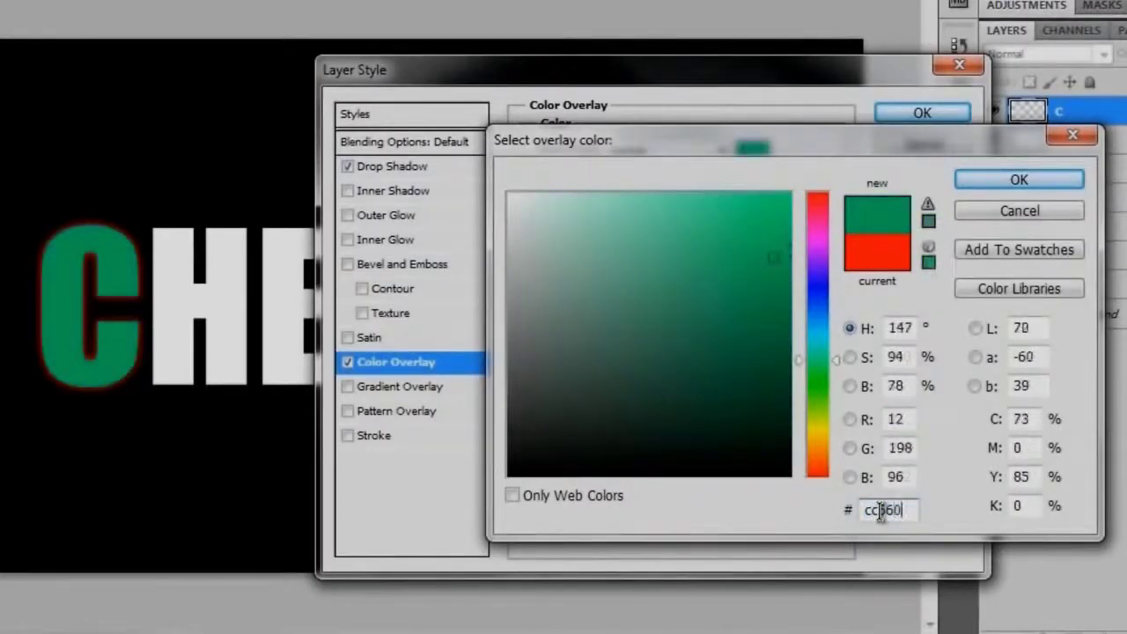
{"action": "type", "text": "0"}
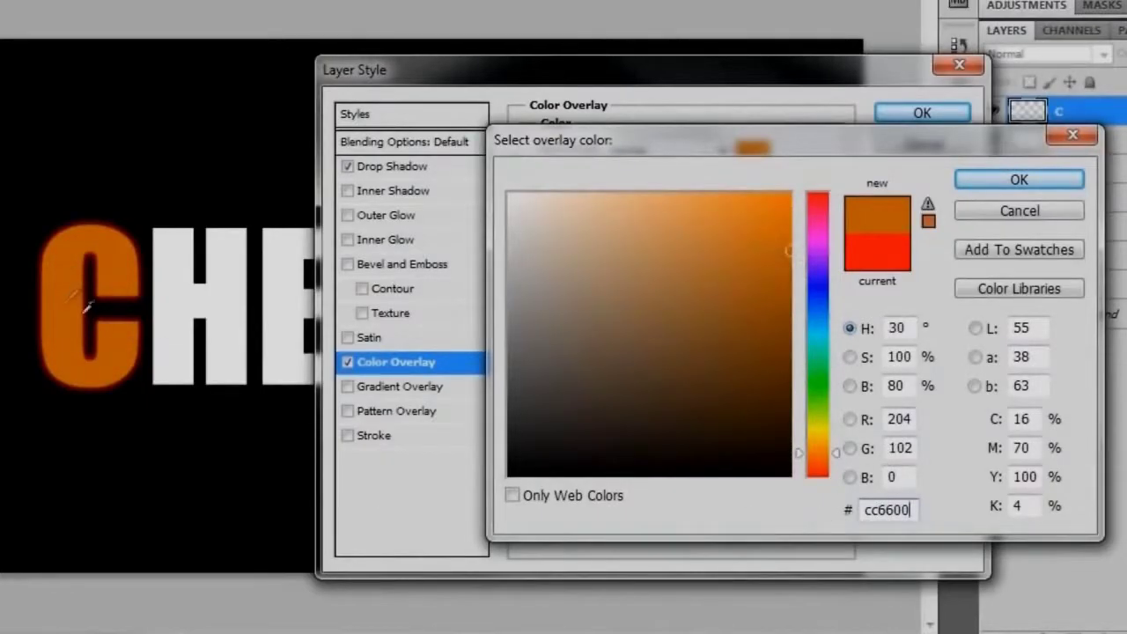
{"action": "left_click", "coordinate": [1011, 180]}
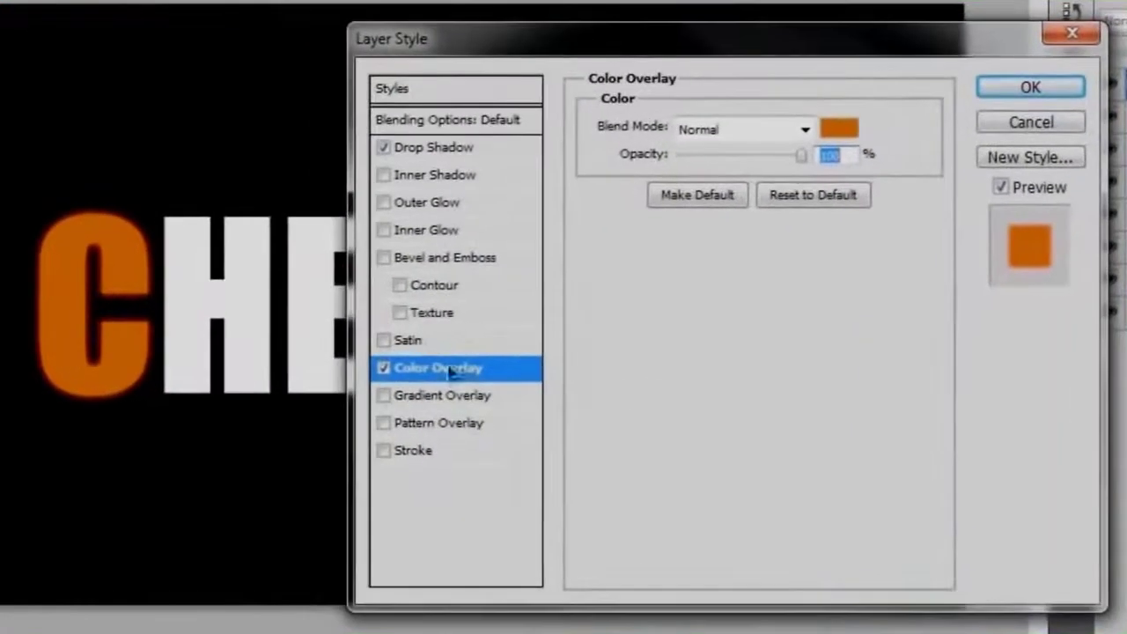
- Add a Satin effect to the first letter C with the colour 582900
{"action": "left_click", "coordinate": [416, 342]}
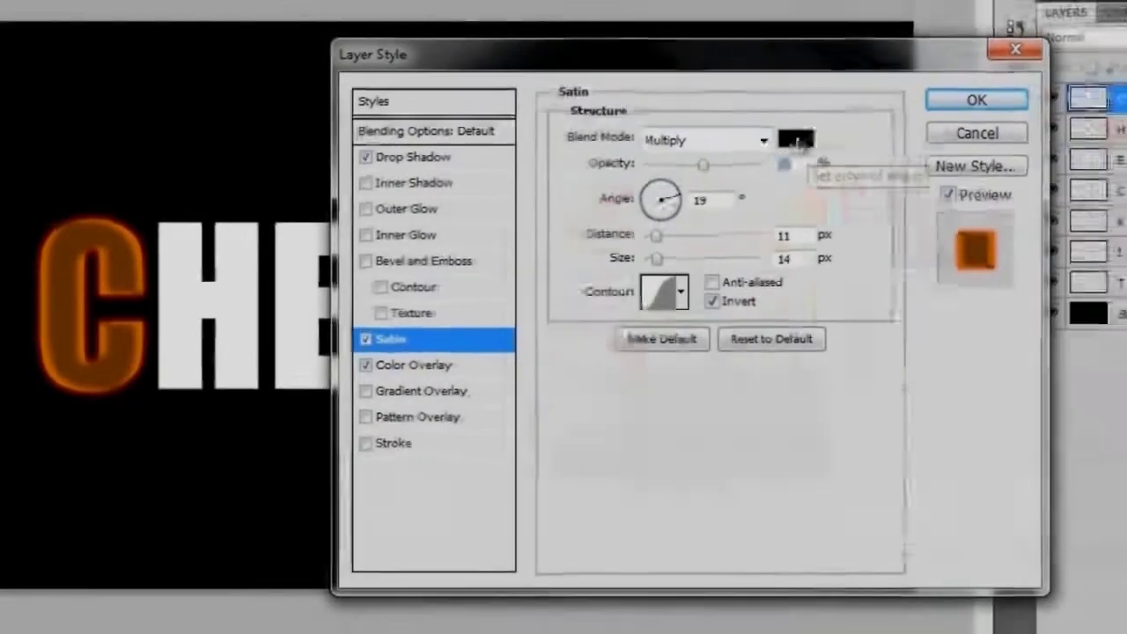
{"action": "left_click", "coordinate": [841, 132]}
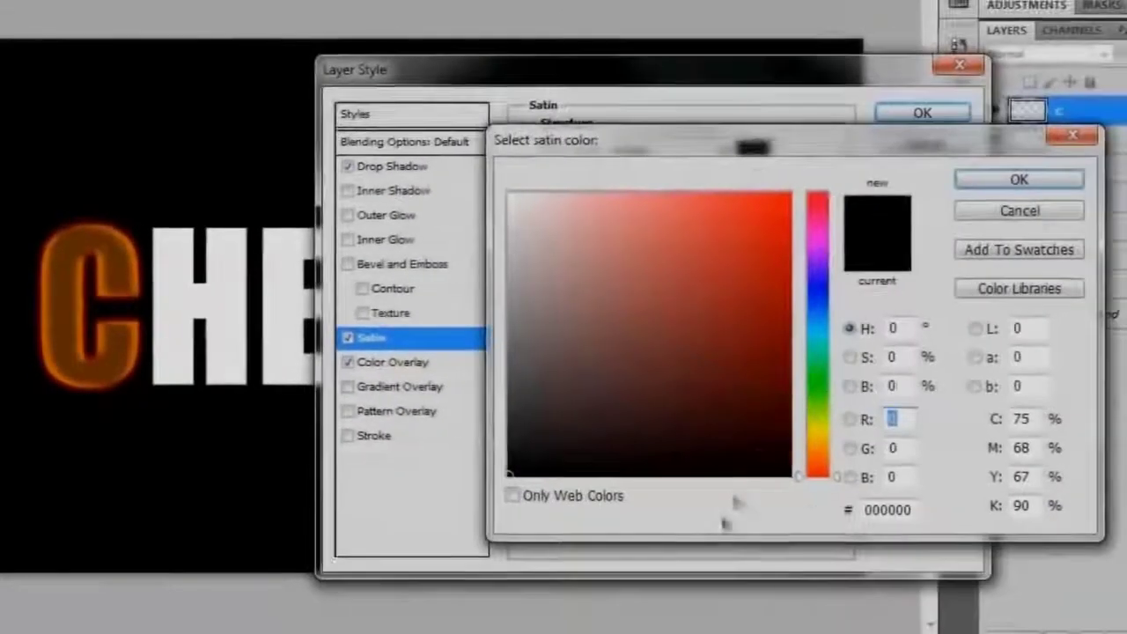
{"action": "left_click_drag", "start_coordinate": [867, 509], "coordinate": [945, 529]}
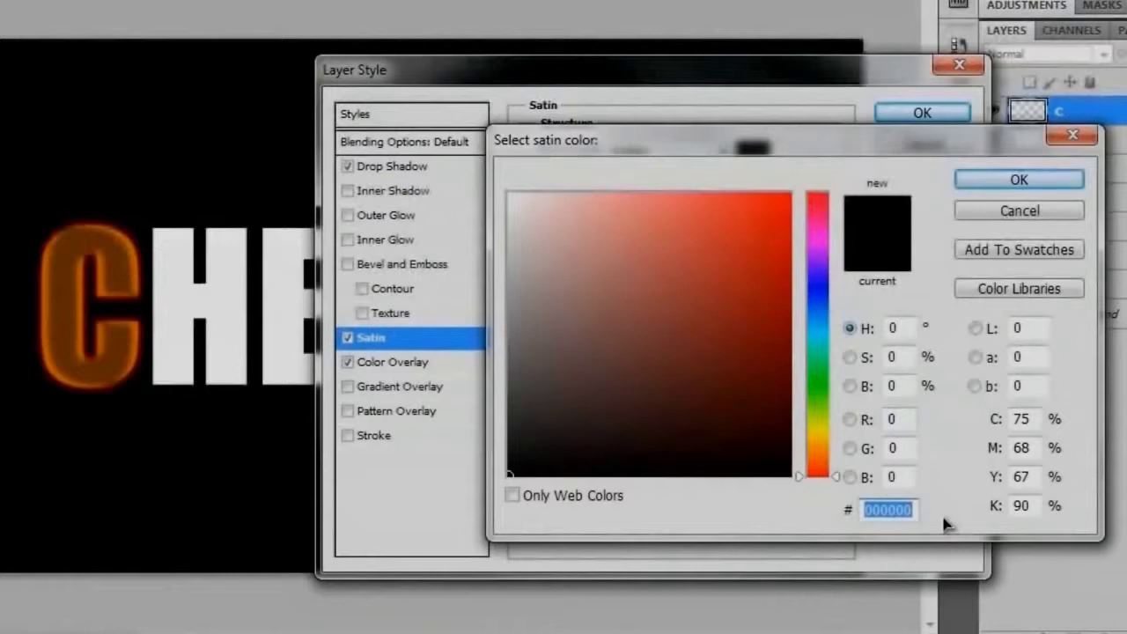
{"action": "type", "text": "58"}
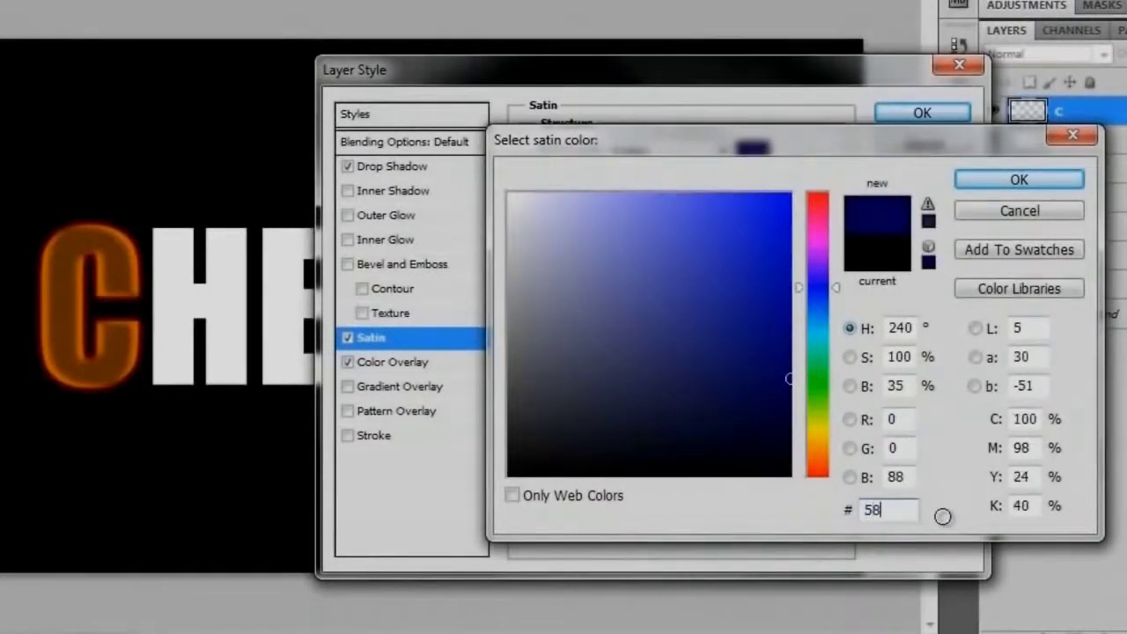
{"action": "type", "text": "2900"}
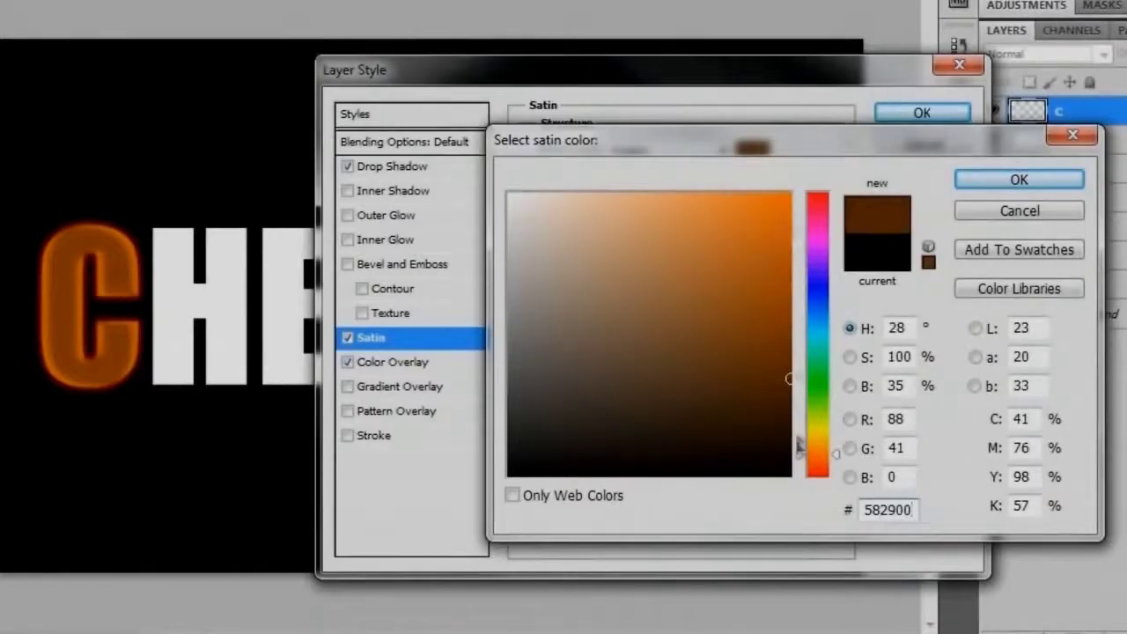
{"action": "left_click", "coordinate": [1012, 181]}
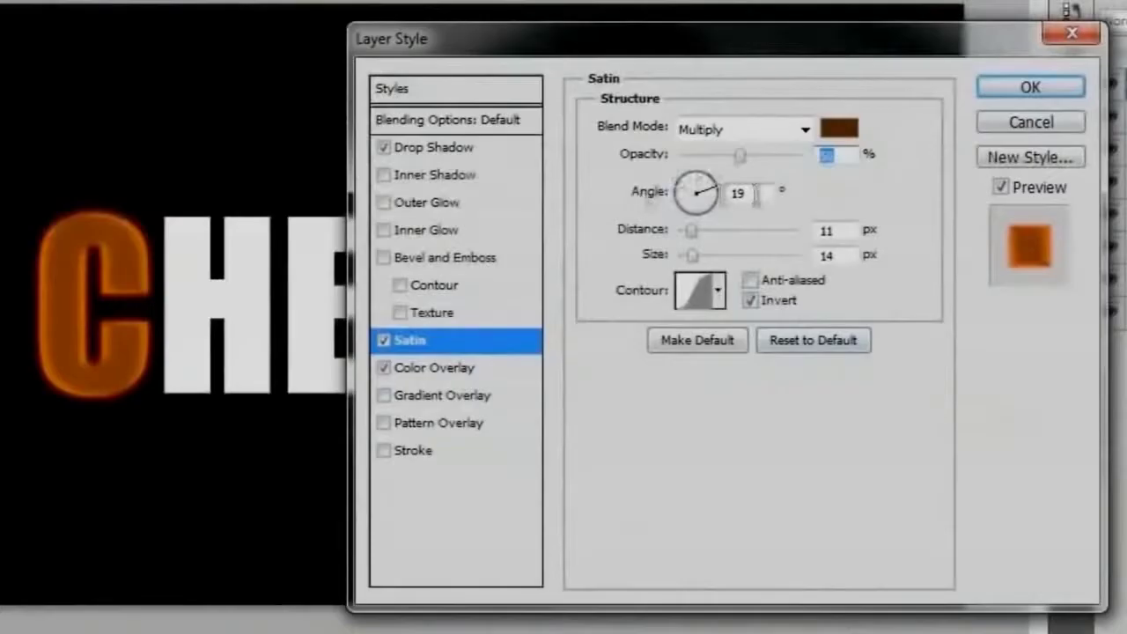
- Set the Satin effect's distance to 25 px and size to 105 px
{"action": "left_click", "coordinate": [847, 232]}
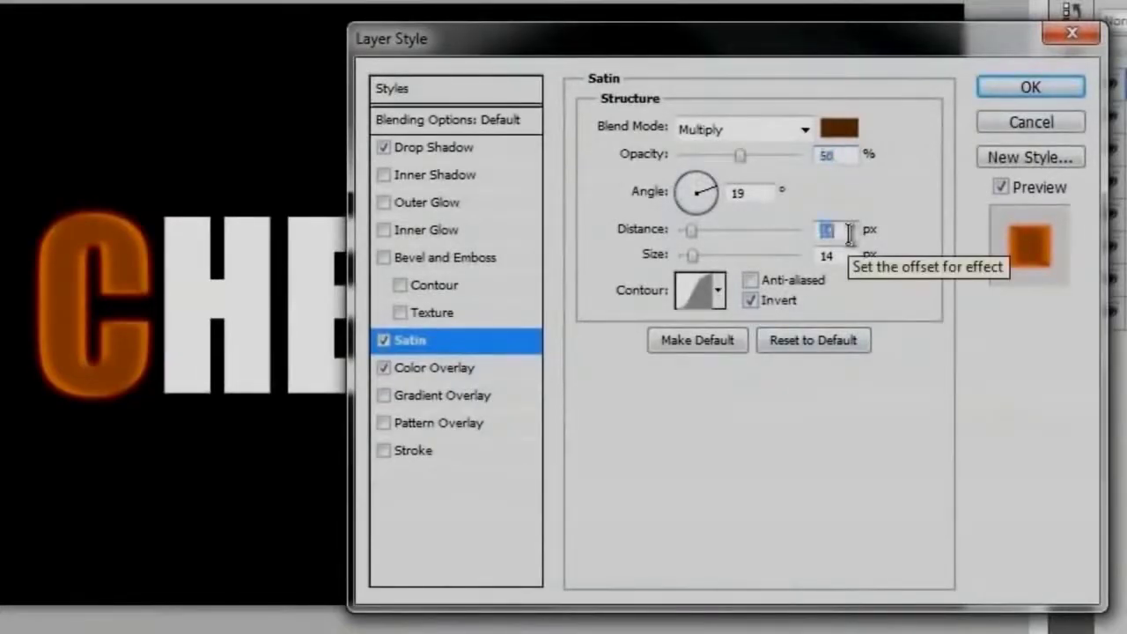
{"action": "type", "text": "25"}
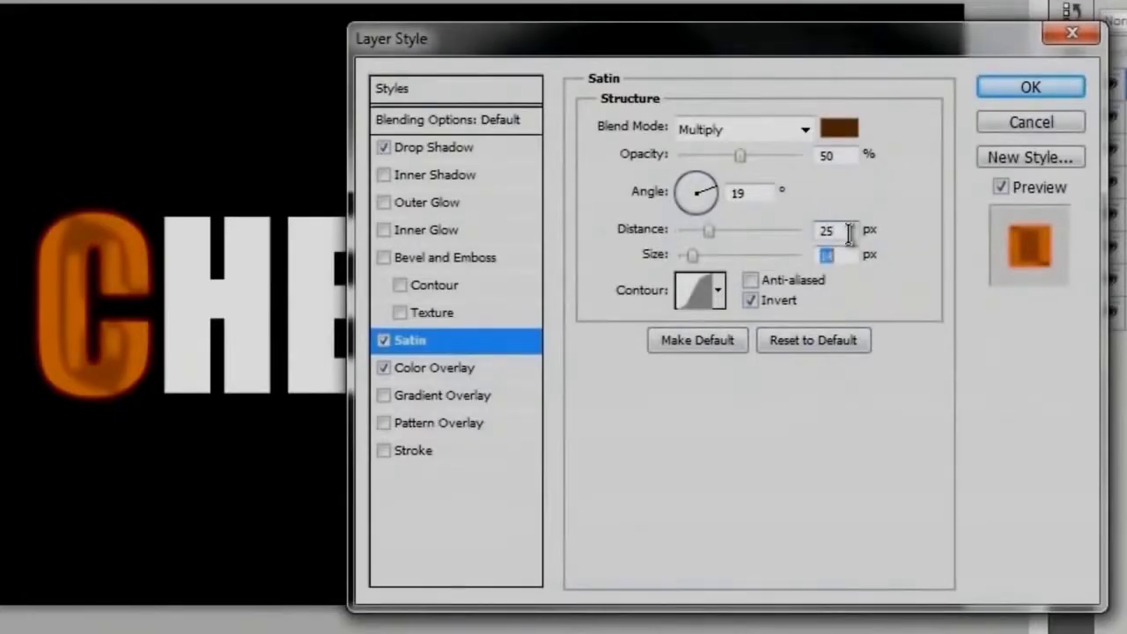
{"action": "type", "text": "1"}
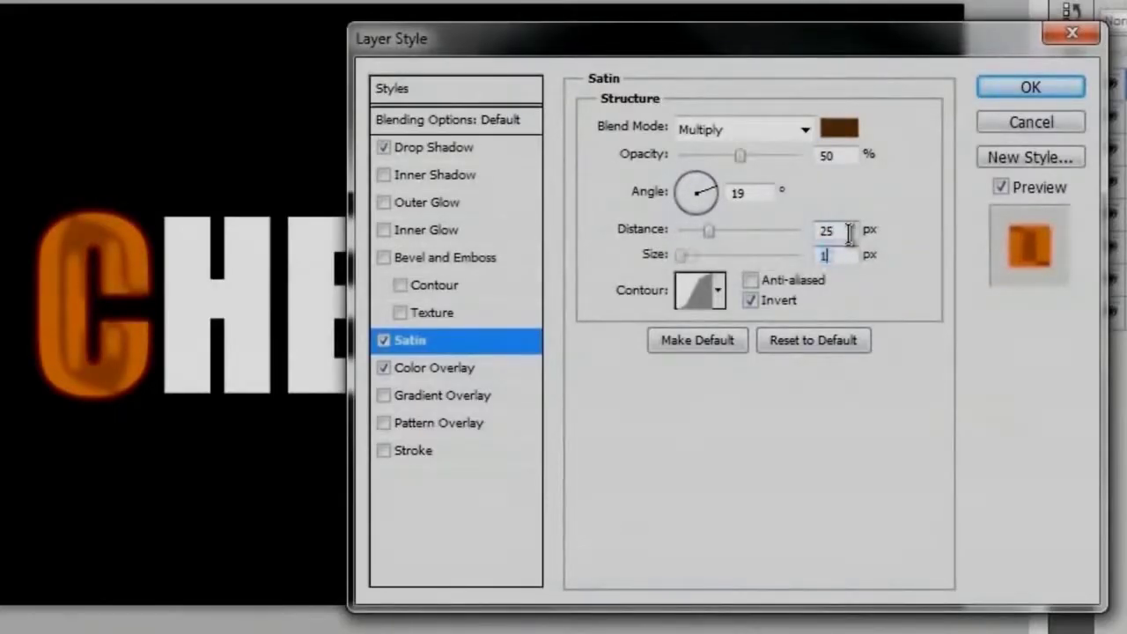
{"action": "type", "text": "05"}
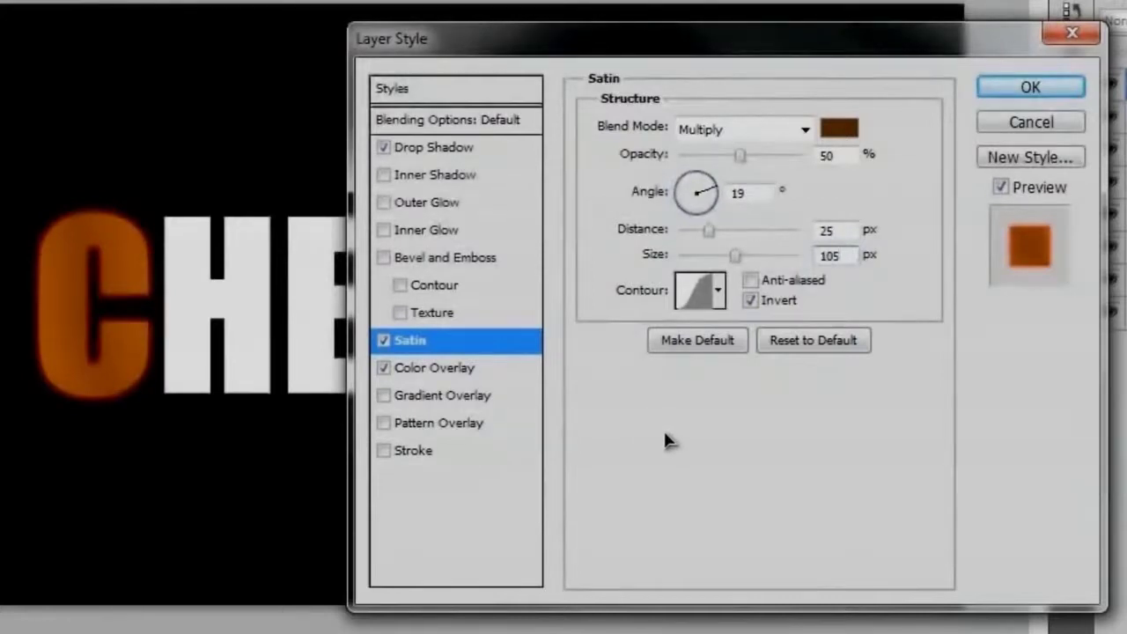
- Add an Inner Glow to the first letter C with Color Dodge blend mode and 100% opacity
{"action": "left_click", "coordinate": [430, 232]}
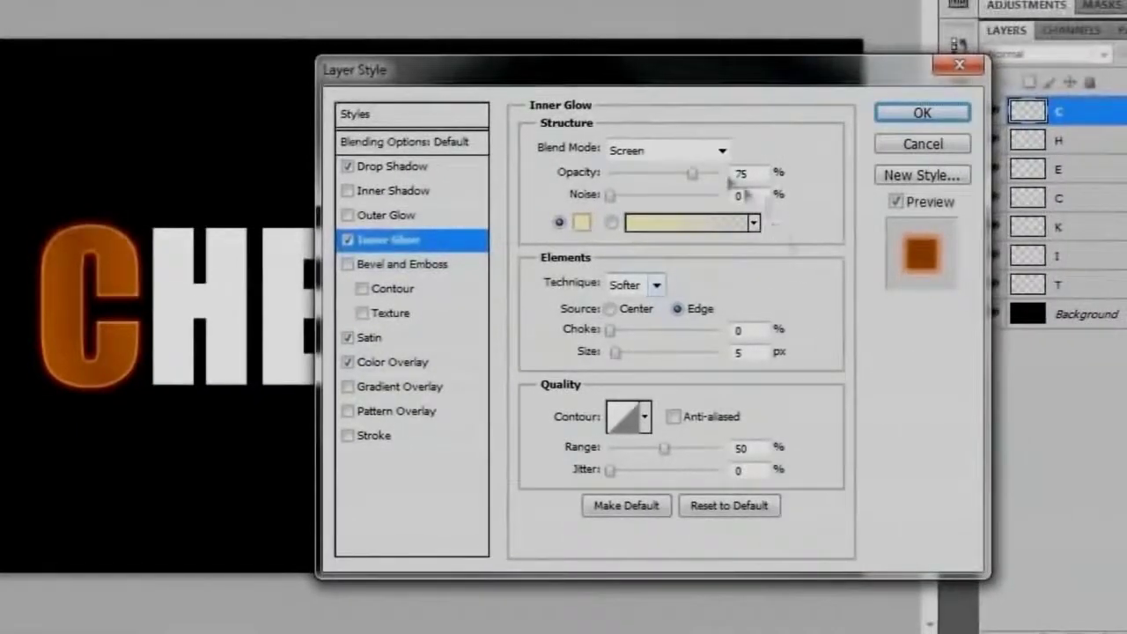
{"action": "left_click", "coordinate": [663, 151]}
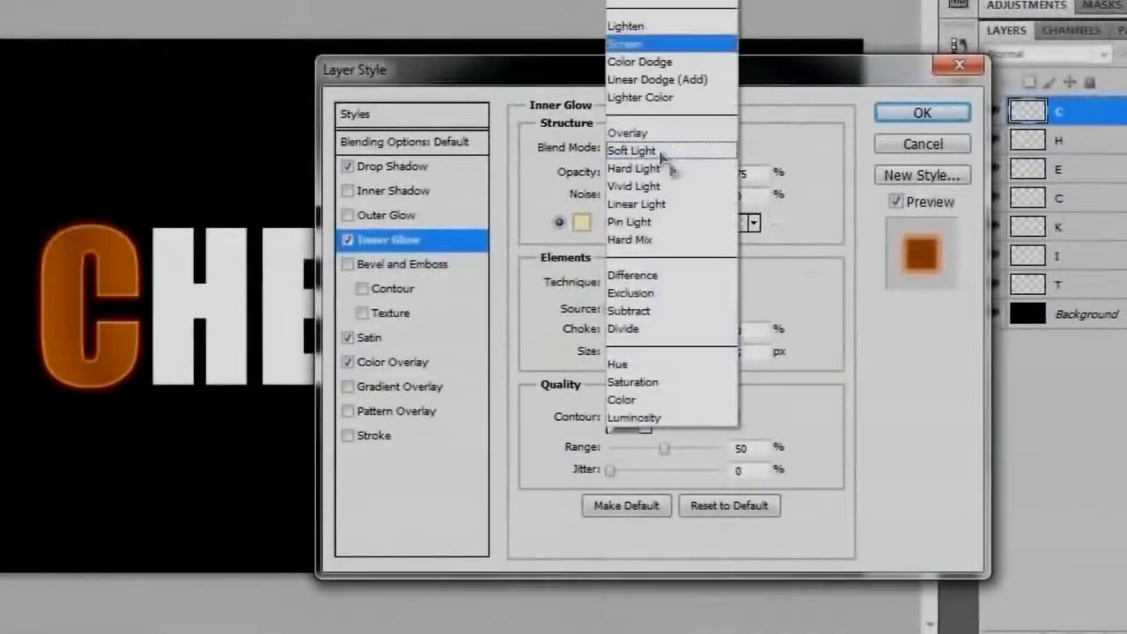
{"action": "left_click", "coordinate": [636, 62]}
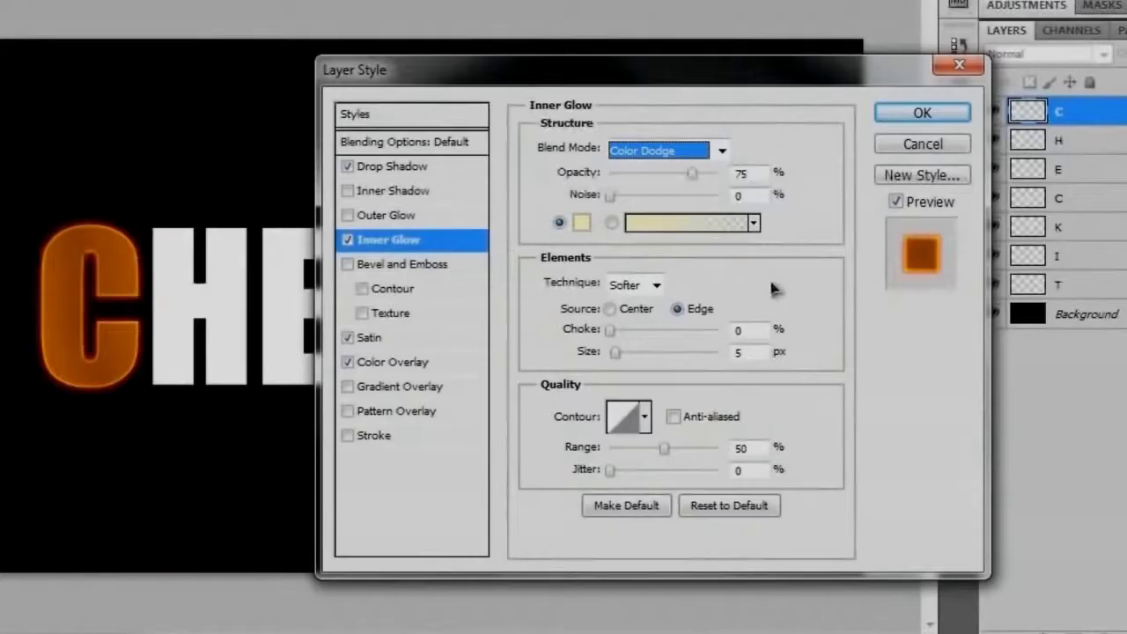
{"action": "left_click_drag", "start_coordinate": [692, 174], "coordinate": [718, 175]}
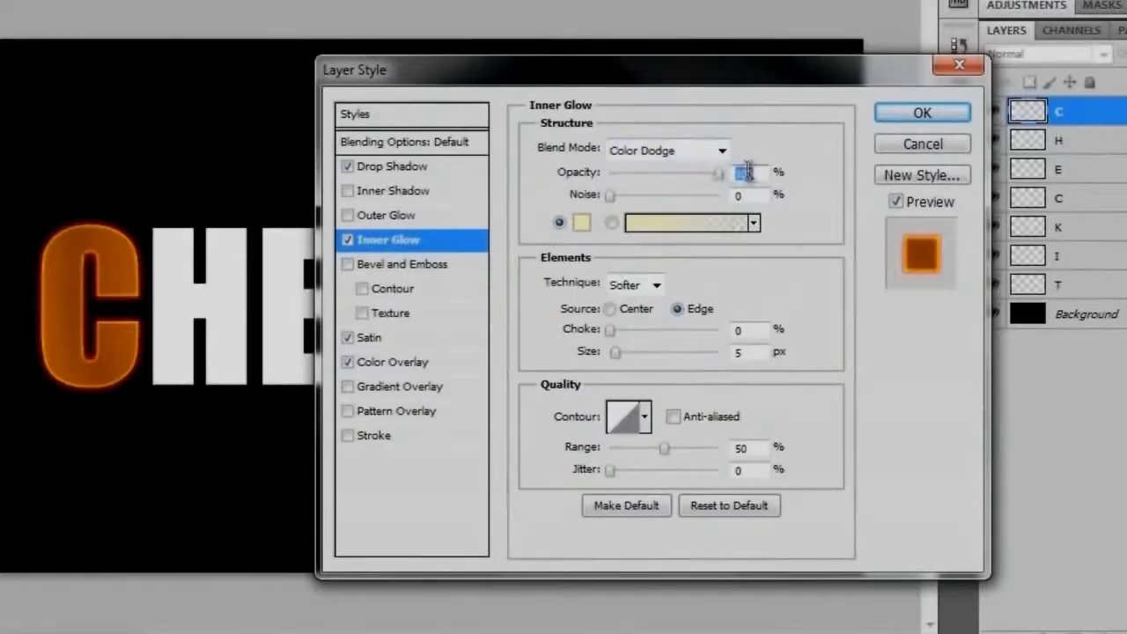
- Set the Inner Glow colour of the first letter C to ffb900
{"action": "left_click", "coordinate": [581, 222]}
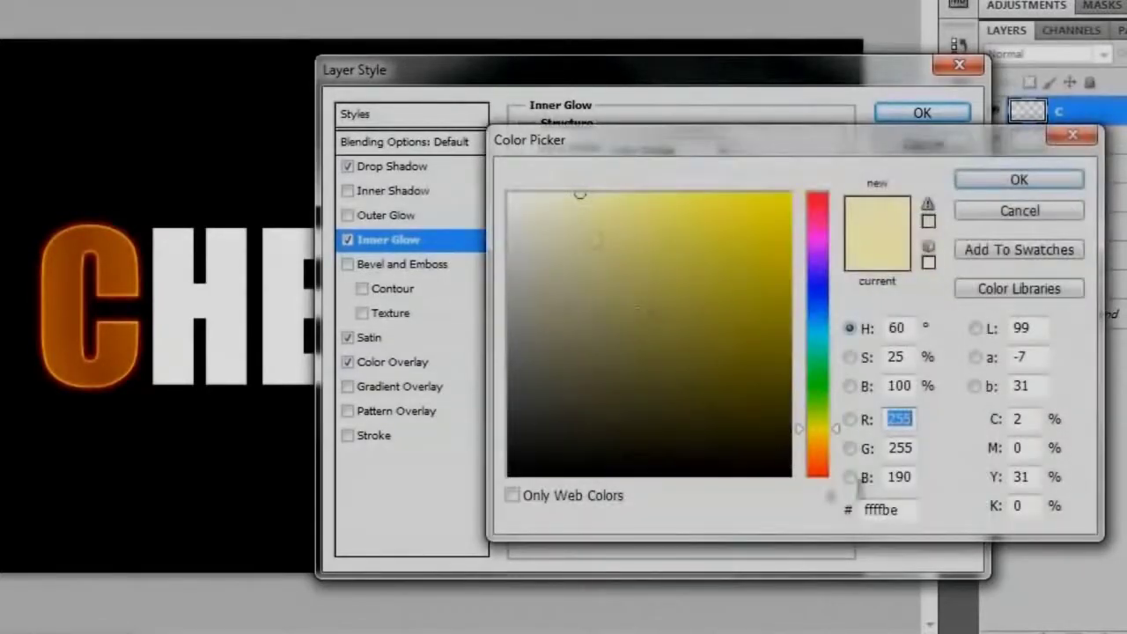
{"action": "double_click", "coordinate": [890, 509]}
{"action": "type", "text": "ffb"}
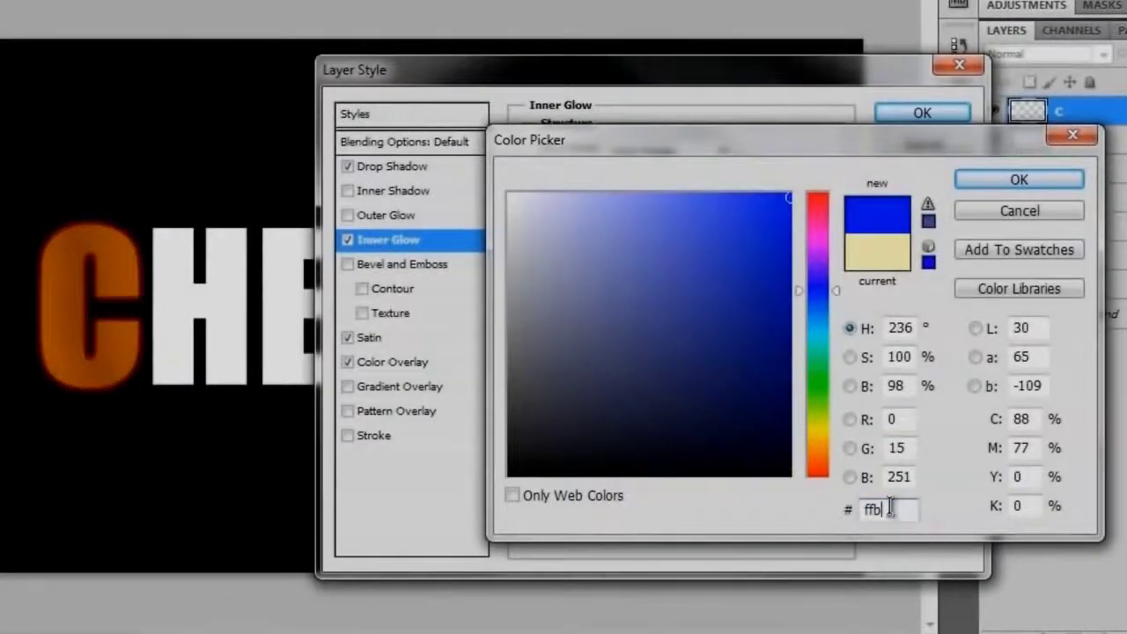
{"action": "type", "text": "900"}
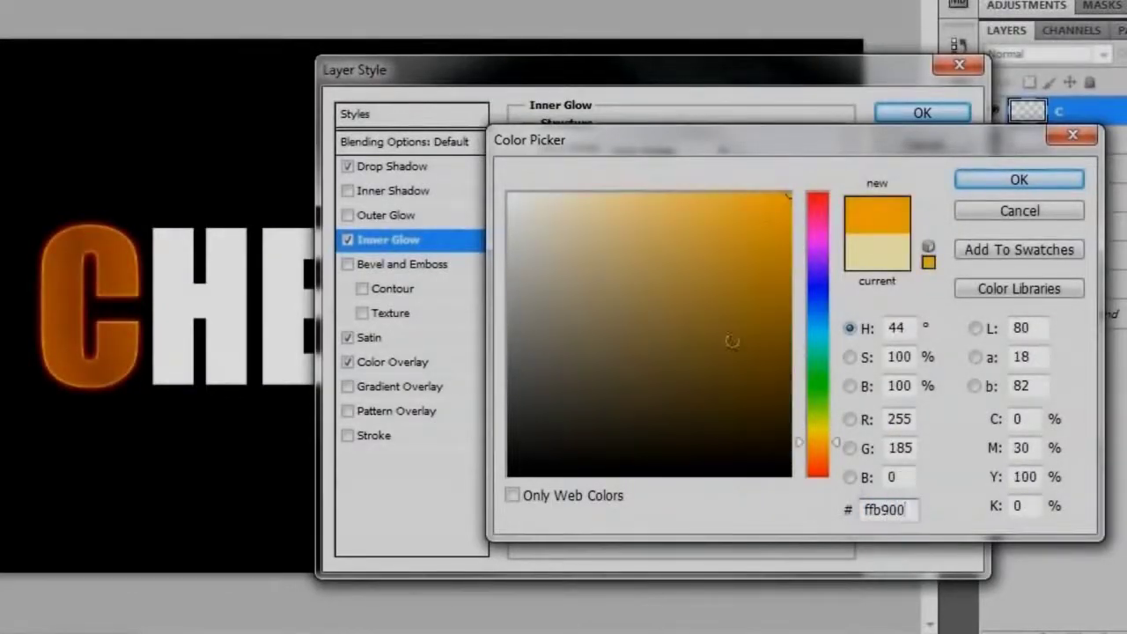
{"action": "left_click", "coordinate": [1009, 182]}
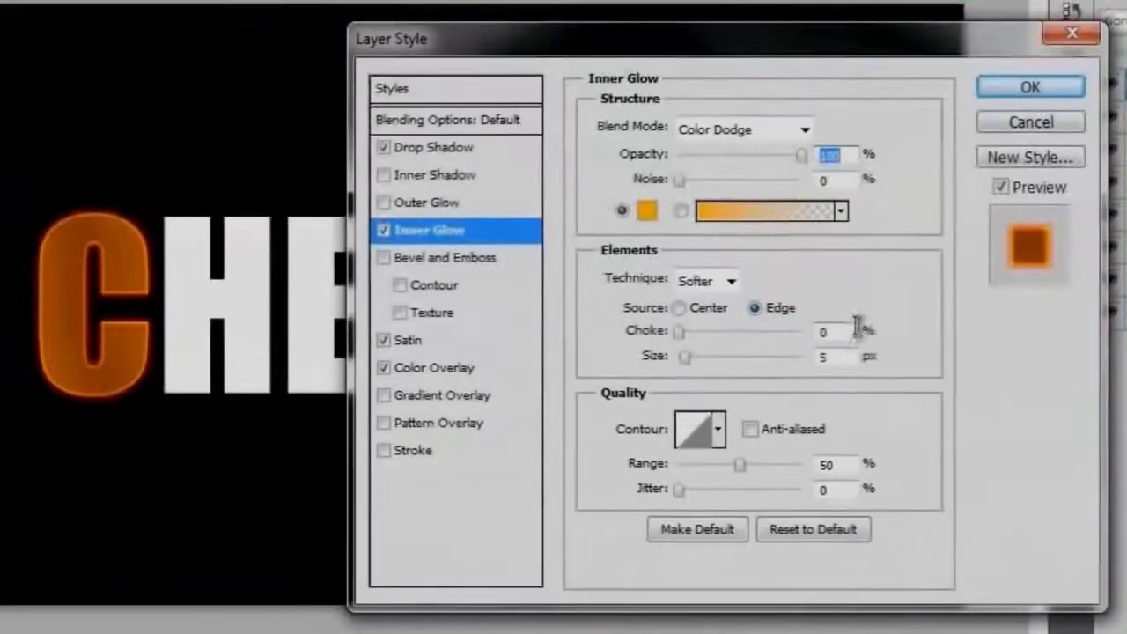
- Set the Inner Glow's choke to 20% and size to 13 px, and apply the layer style to the first C
{"action": "left_click", "coordinate": [851, 331]}
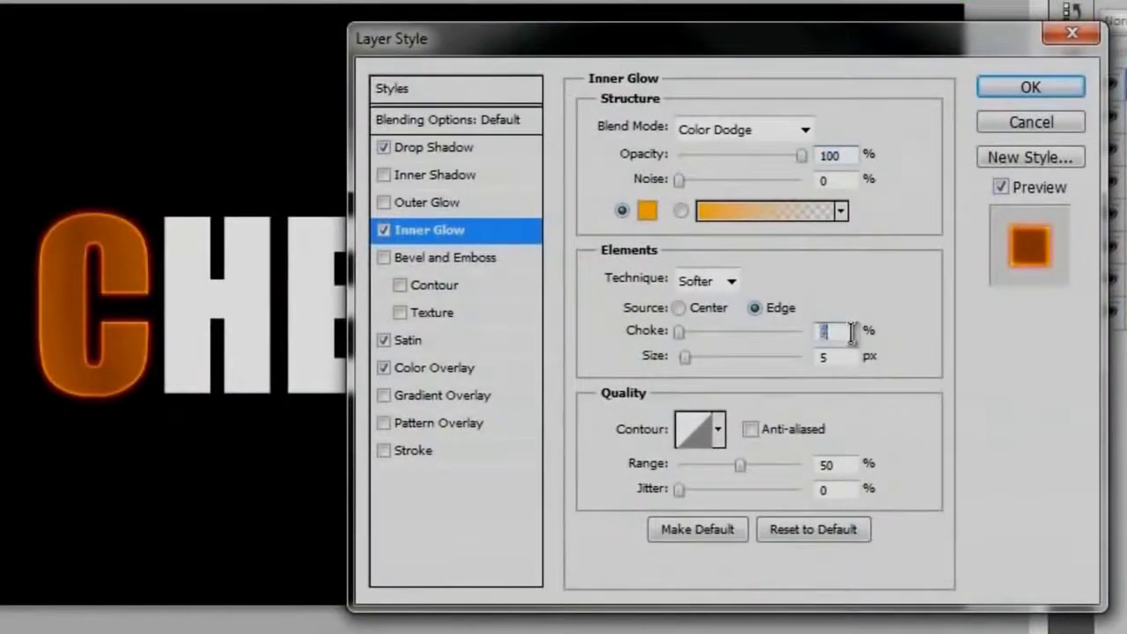
{"action": "type", "text": "20"}
{"action": "key", "text": "Tab"}
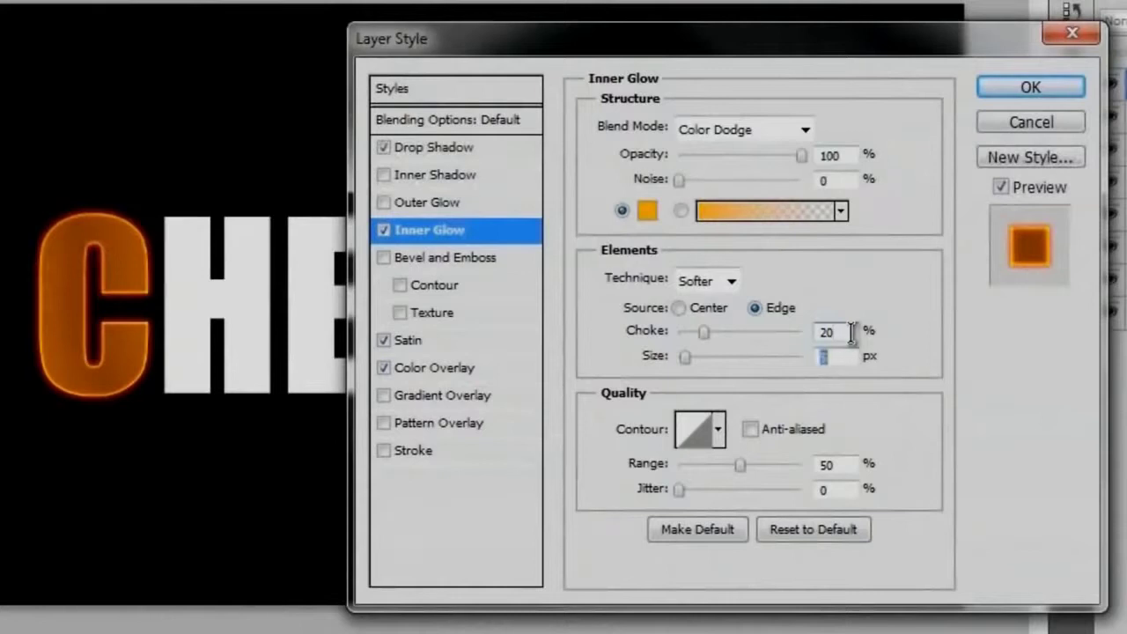
{"action": "type", "text": "13"}
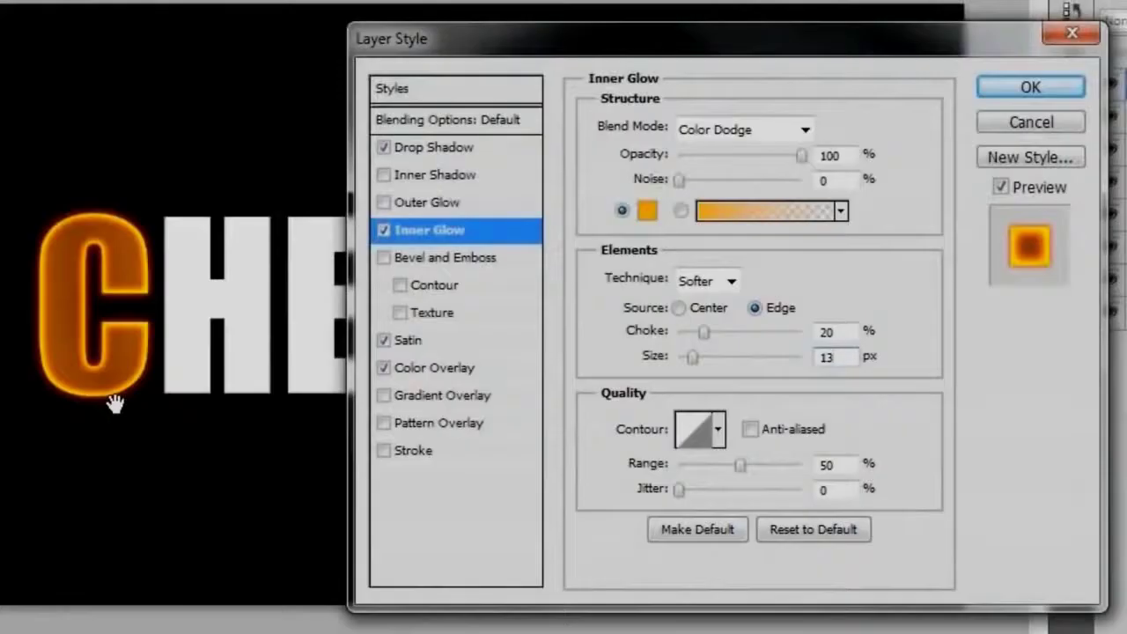
{"action": "left_click", "coordinate": [1074, 92]}
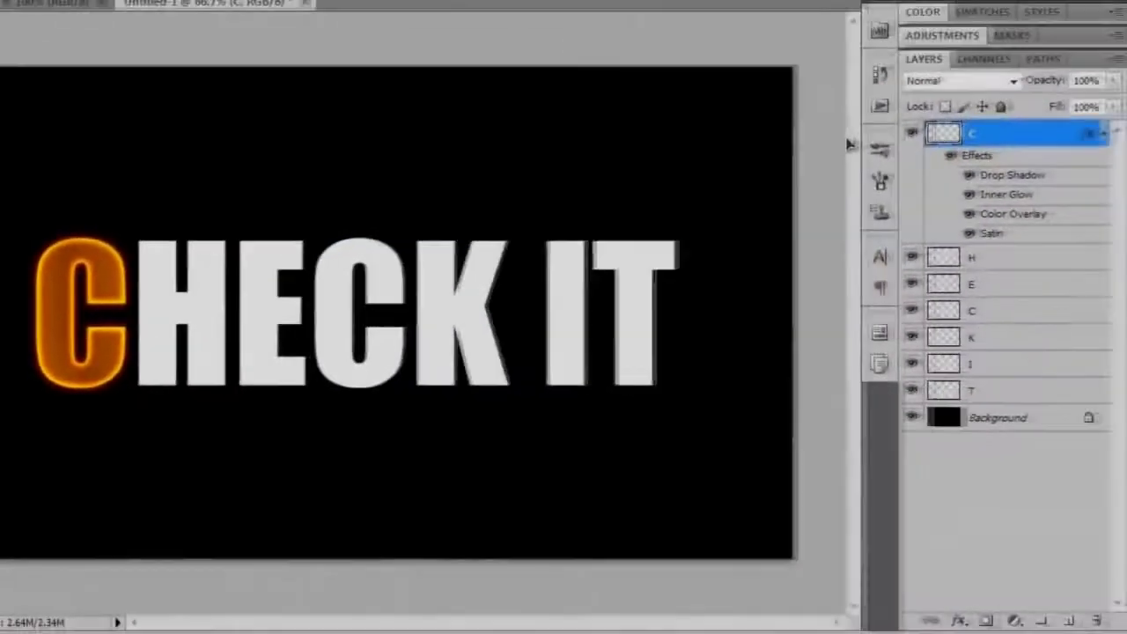
- Copy the first C's layer style and paste it onto all the letter layers from C to T
{"action": "left_click", "coordinate": [1098, 135]}
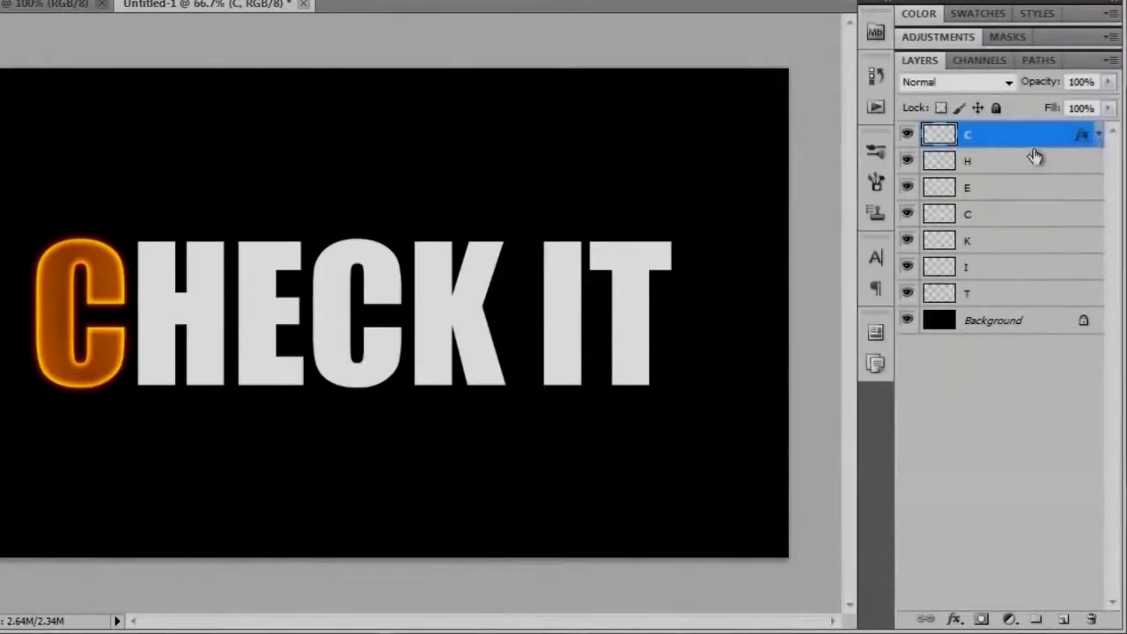
{"action": "mouse_move", "coordinate": [1028, 141]}
{"action": "left_mouse_down"}
{"action": "mouse_move", "coordinate": [961, 151]}
{"action": "mouse_move", "coordinate": [1011, 144]}
{"action": "left_mouse_up"}
{"action": "right_click", "coordinate": [1052, 141]}
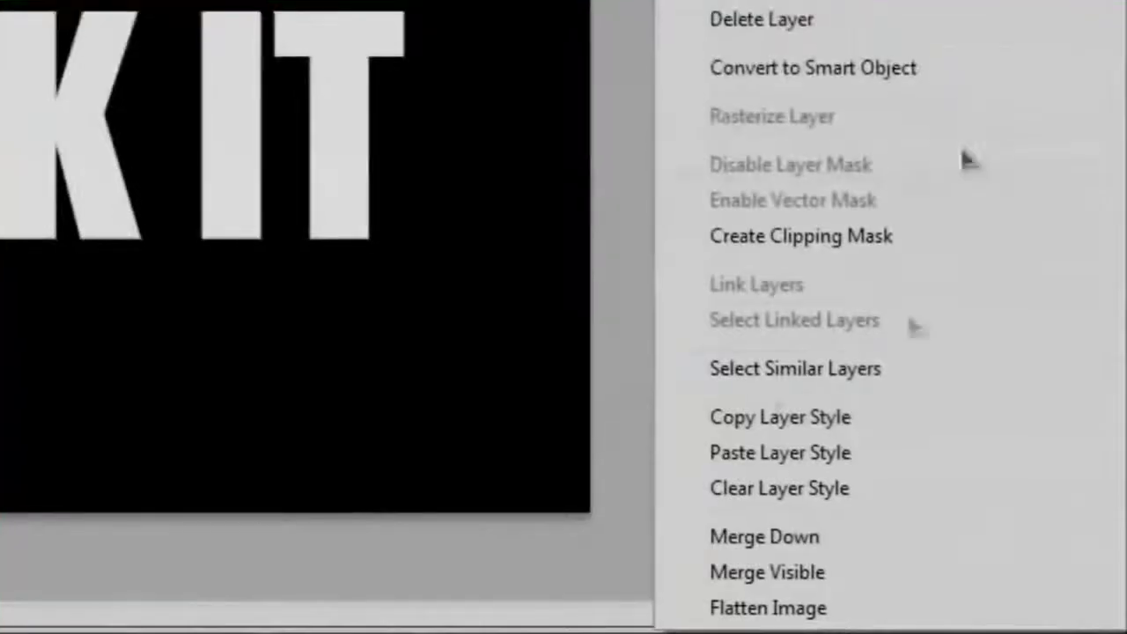
{"action": "left_click", "coordinate": [861, 421]}
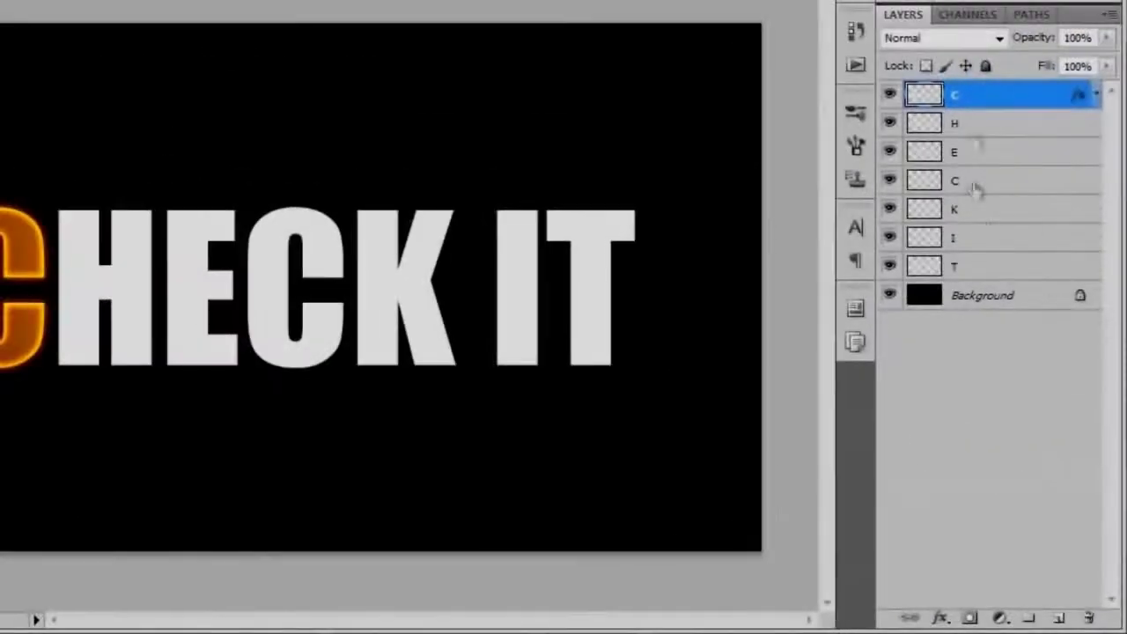
{"action": "left_click", "coordinate": [991, 269], "text": "shift"}
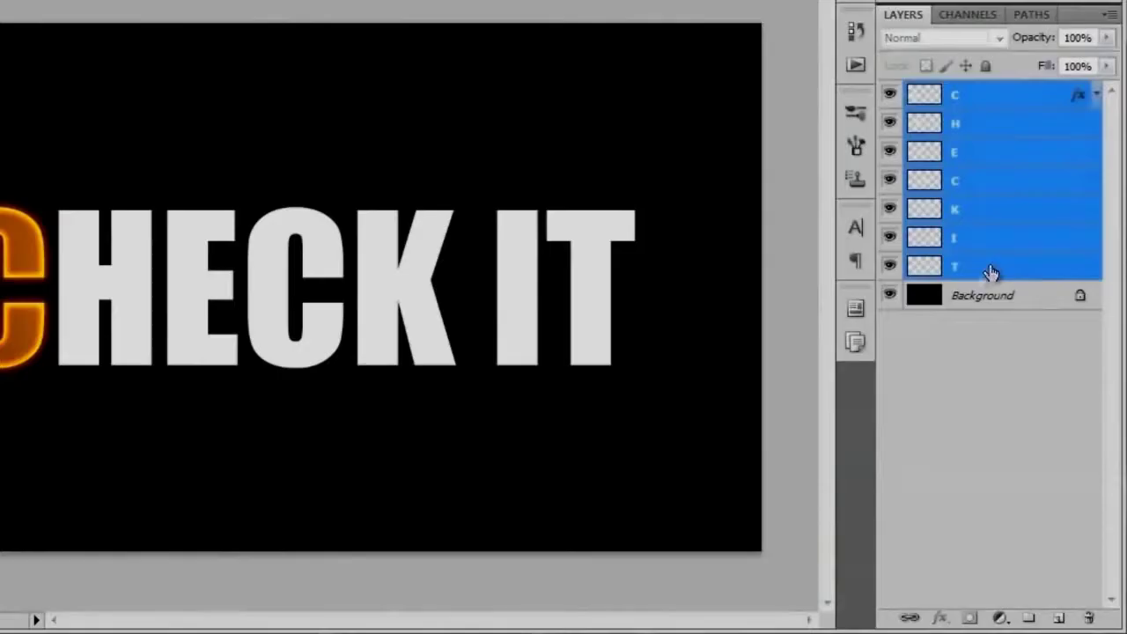
{"action": "right_click", "coordinate": [988, 218]}
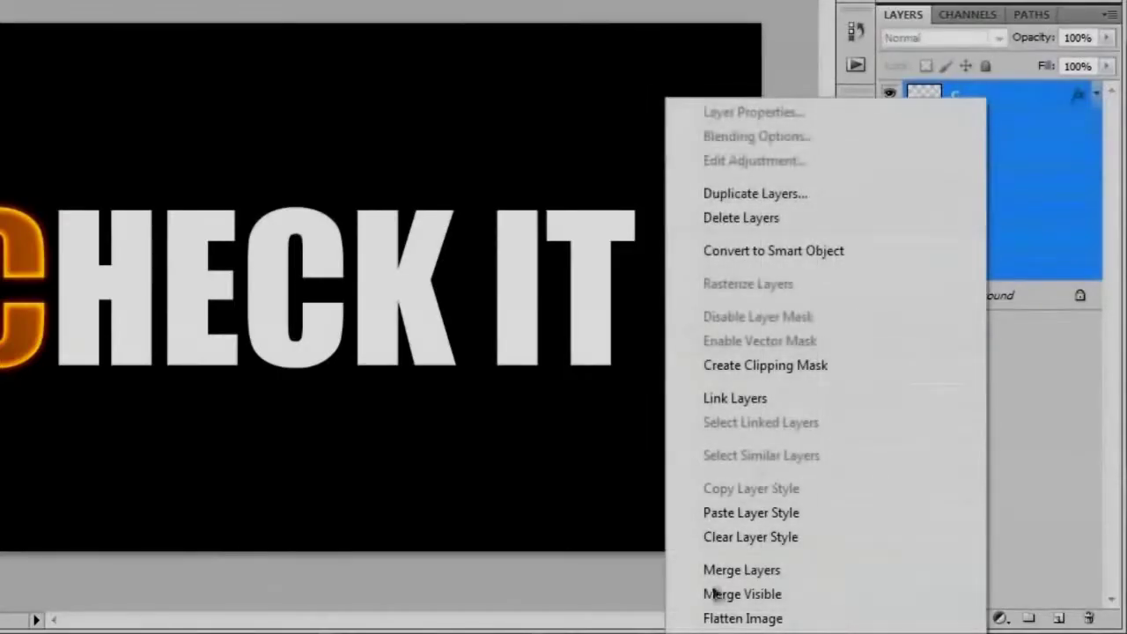
{"action": "left_click", "coordinate": [817, 515]}
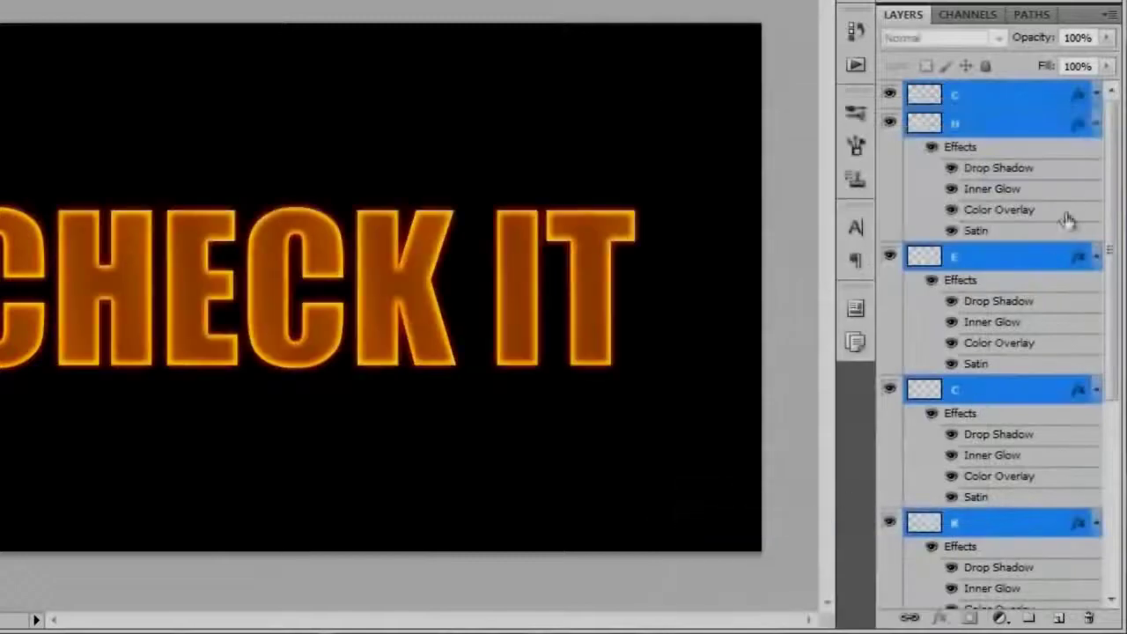
- Collapse the effects lists of the H, E, C, K, I and T layers
{"action": "left_click", "coordinate": [1097, 125]}
{"action": "left_click", "coordinate": [1098, 152]}
{"action": "left_click", "coordinate": [1098, 181]}
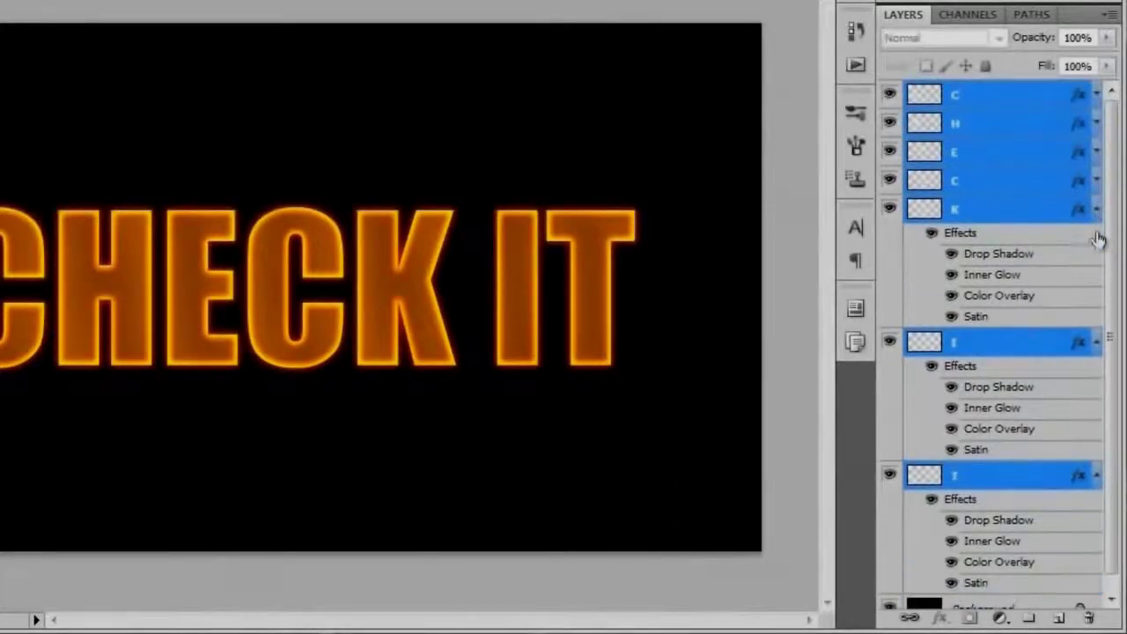
{"action": "left_click", "coordinate": [1097, 209]}
{"action": "left_click", "coordinate": [1097, 238]}
{"action": "left_click", "coordinate": [1097, 266]}
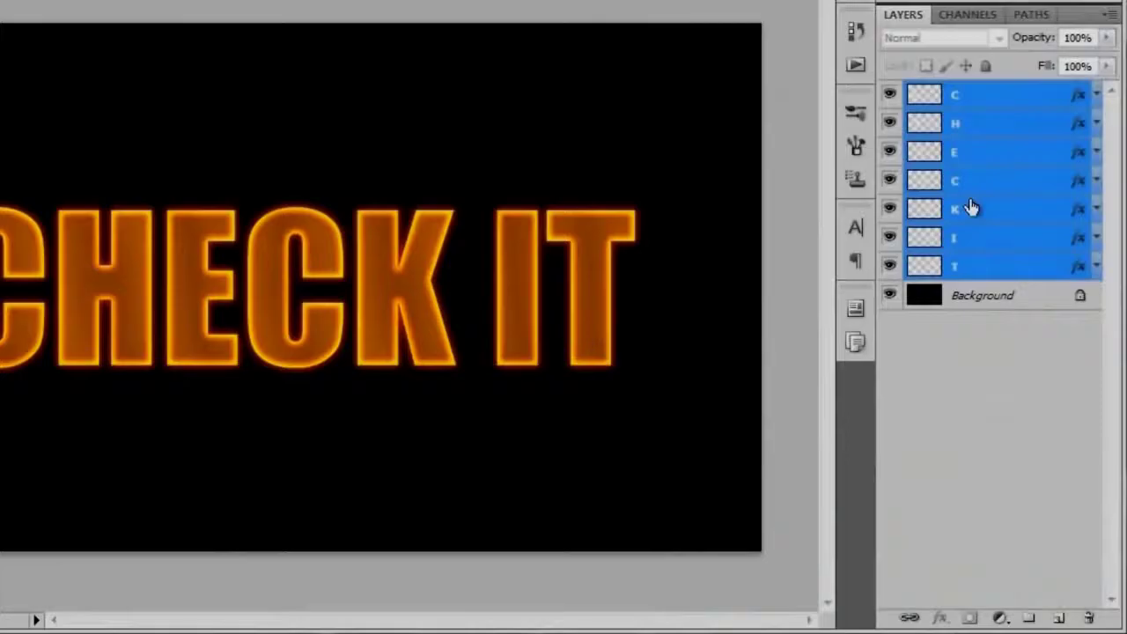
- Group all the letter layers and name the group Original
{"action": "key", "text": "ctrl+g"}
{"action": "double_click", "coordinate": [985, 95]}
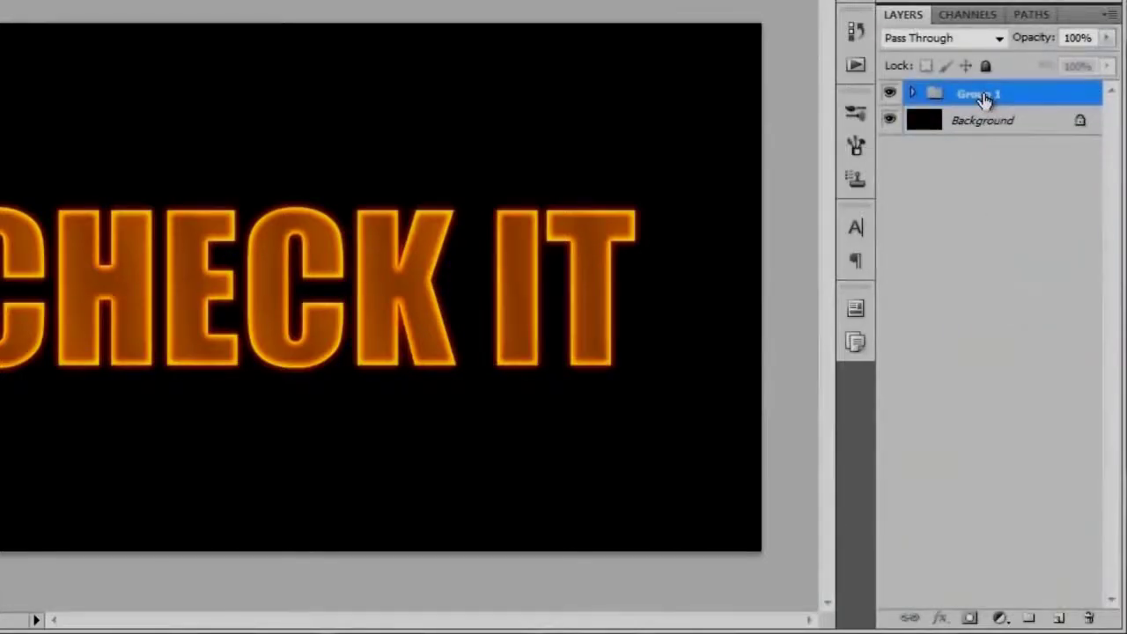
{"action": "double_click", "coordinate": [984, 94]}
{"action": "type", "text": "Original"}
{"action": "key", "text": "Return"}
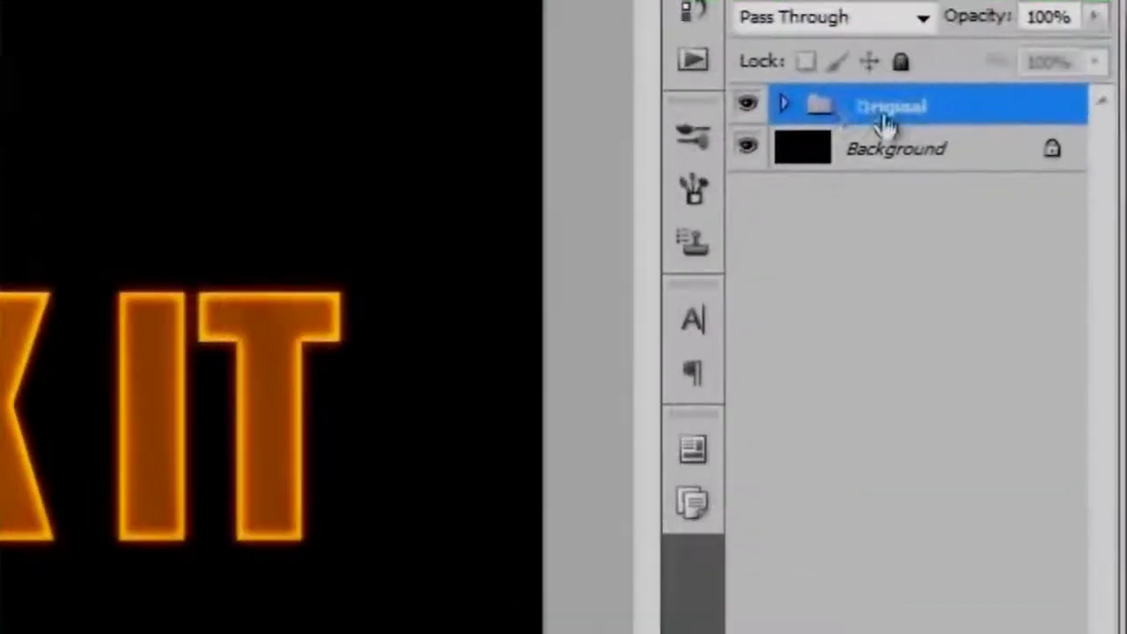
- Duplicate the Original group as CHECK IT and hide the Original group
{"action": "right_click", "coordinate": [975, 96]}
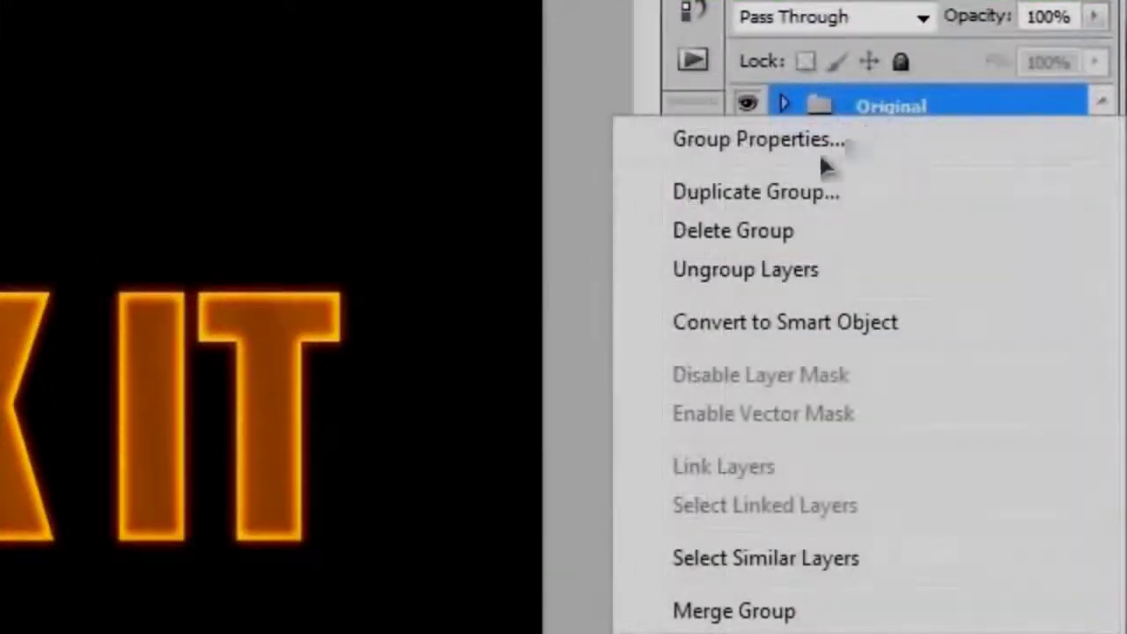
{"action": "left_click", "coordinate": [802, 192]}
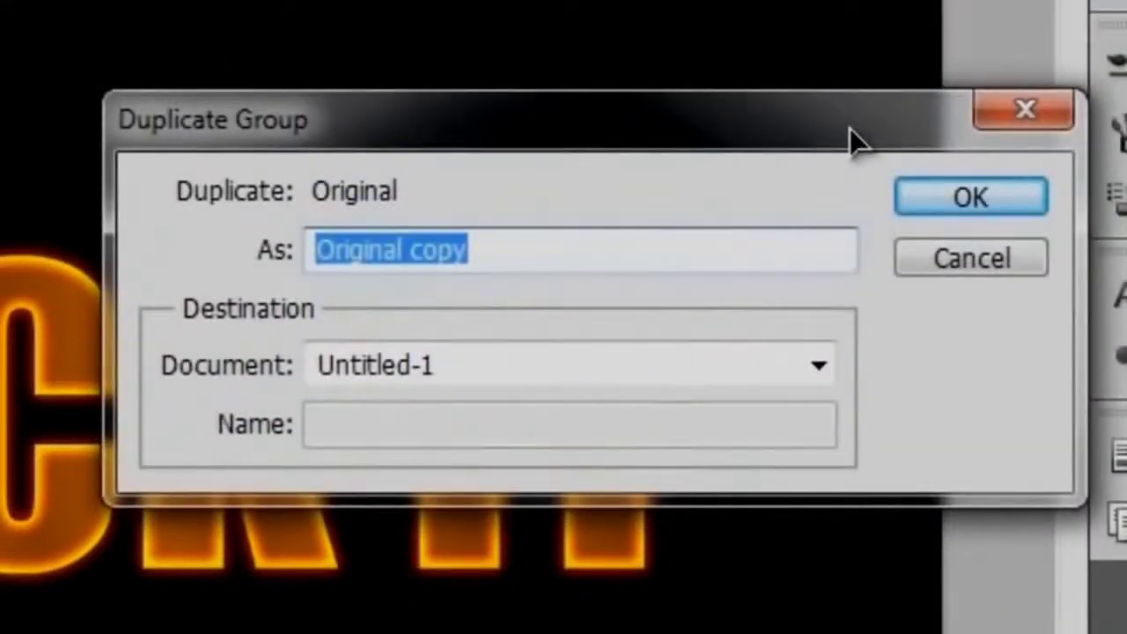
{"action": "type", "text": "CHECK IT"}
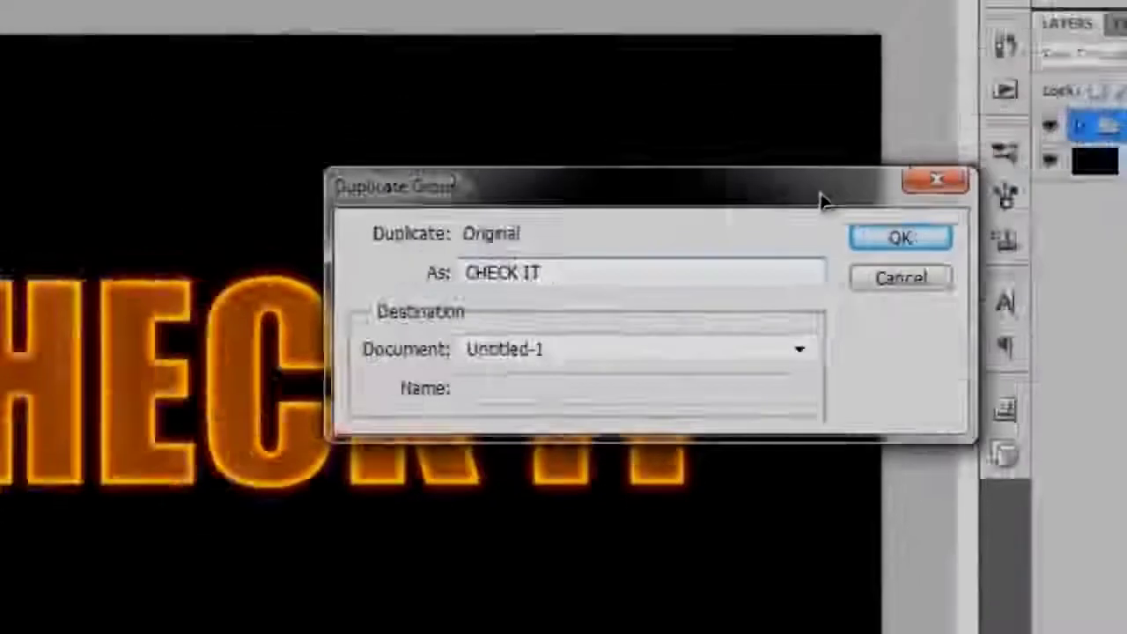
{"action": "key", "text": "Return"}
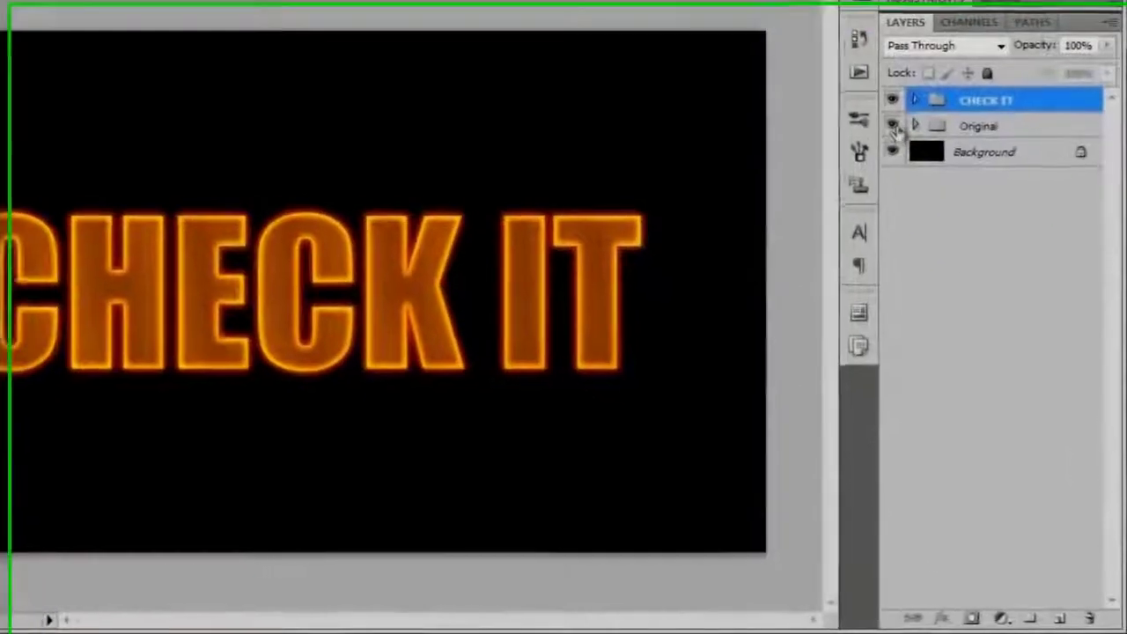
{"action": "left_click", "coordinate": [890, 120]}
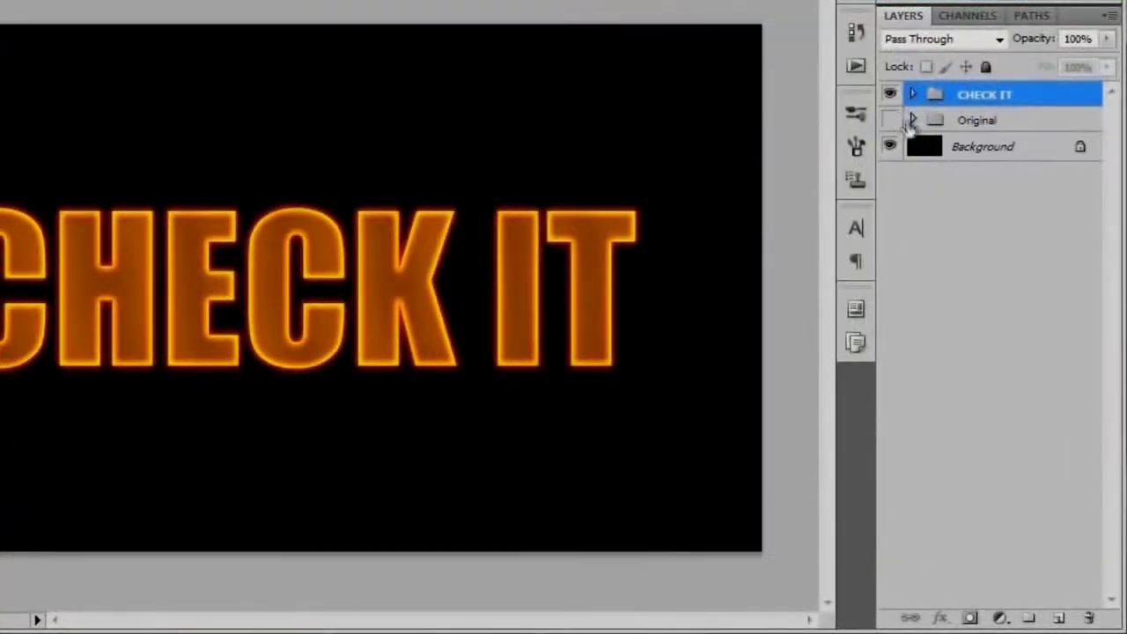
- Flatten the effects of the first C in the CHECK IT group by merging it with a new blank layer placed beneath it
{"action": "left_click", "coordinate": [913, 94]}
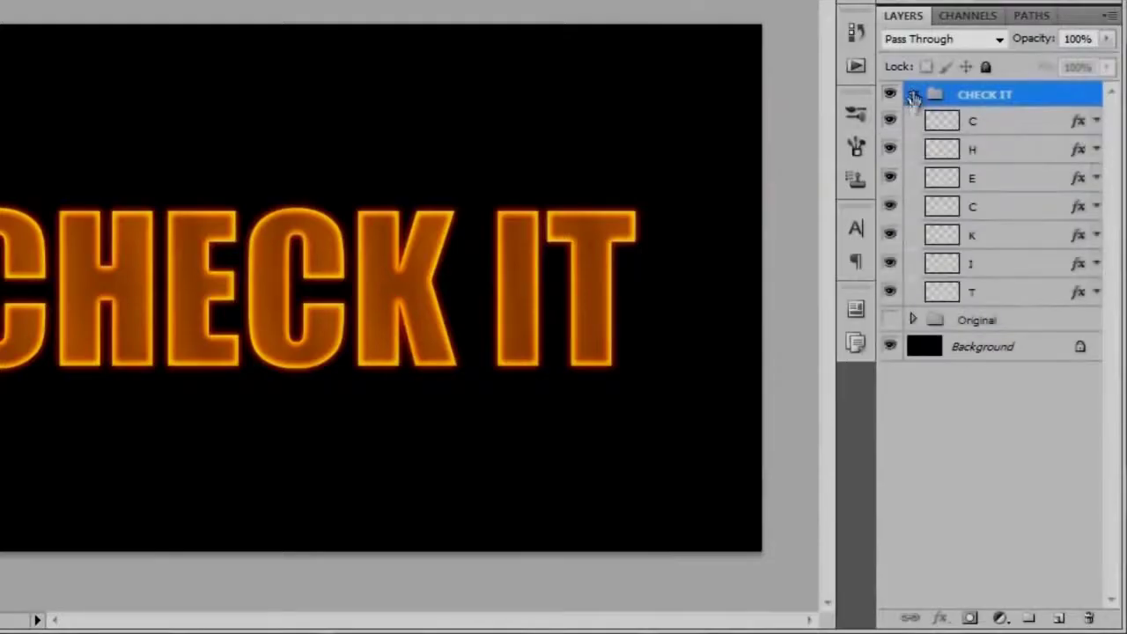
{"action": "left_click", "coordinate": [998, 132]}
{"action": "left_click_drag", "start_coordinate": [998, 152], "coordinate": [993, 294]}
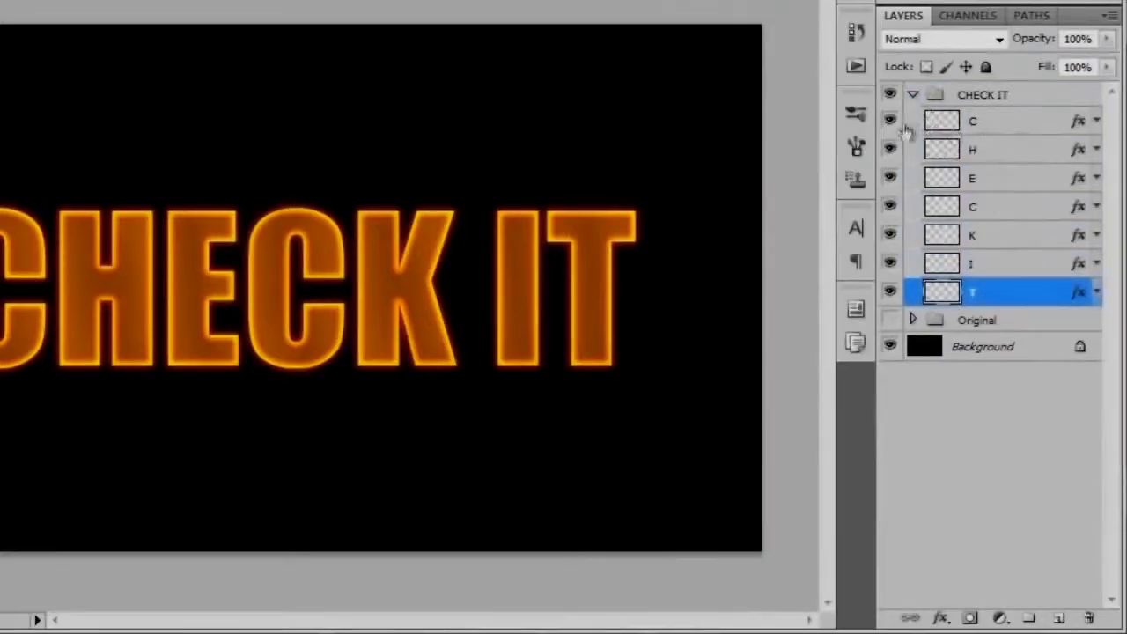
{"action": "left_click", "coordinate": [1019, 128]}
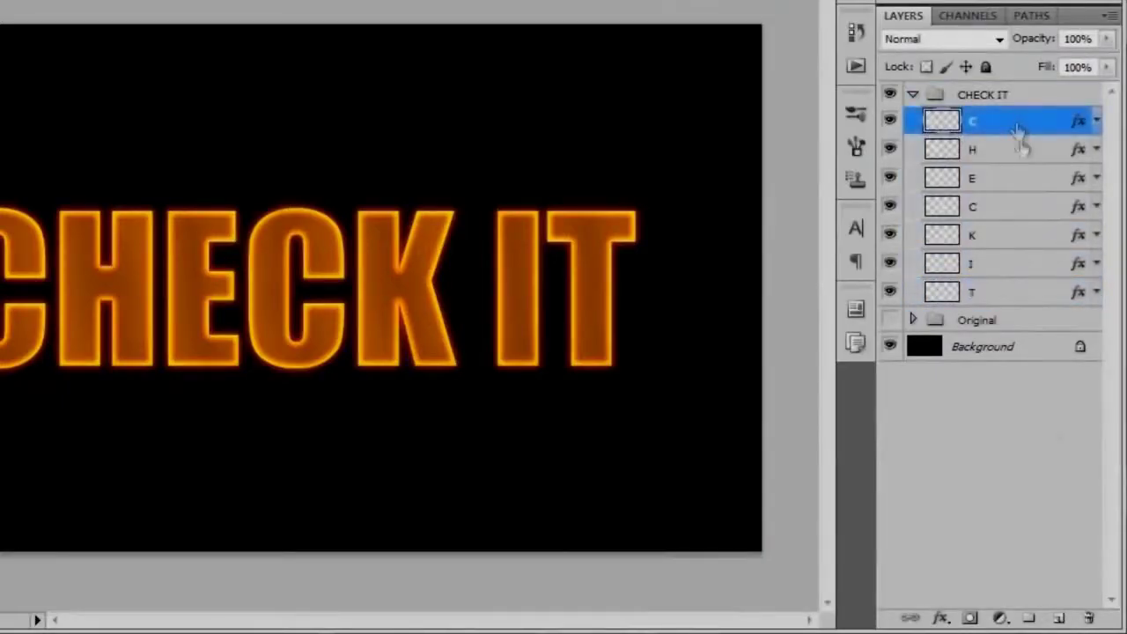
{"action": "left_click", "coordinate": [1060, 621], "text": "ctrl"}
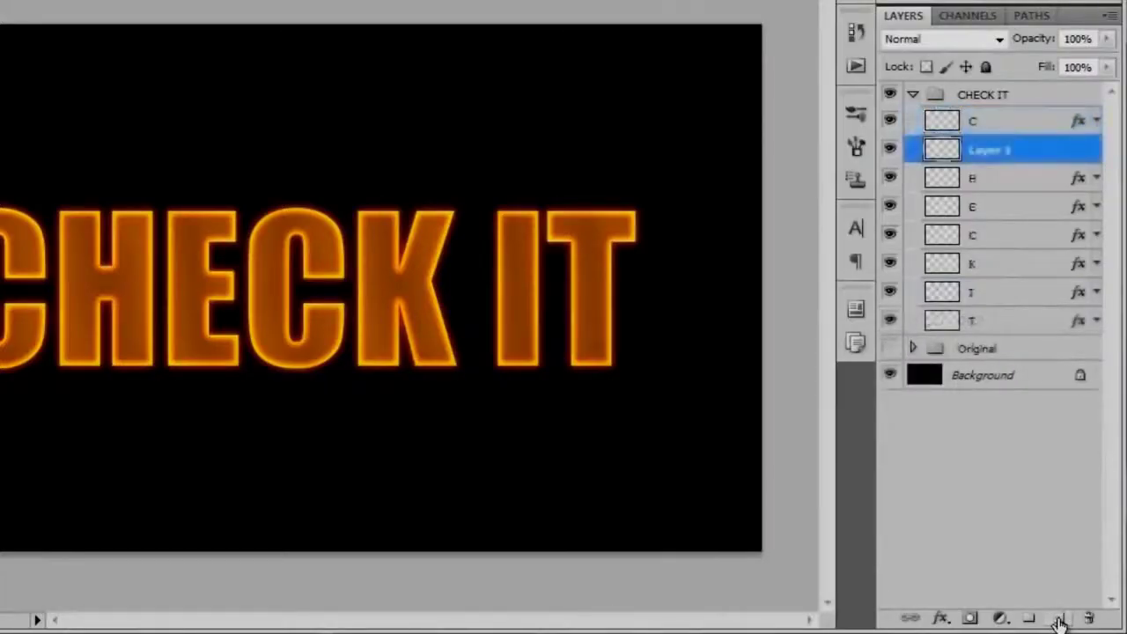
{"action": "left_click_drag", "start_coordinate": [969, 166], "coordinate": [1007, 131]}
{"action": "left_click", "coordinate": [1010, 131], "text": "shift"}
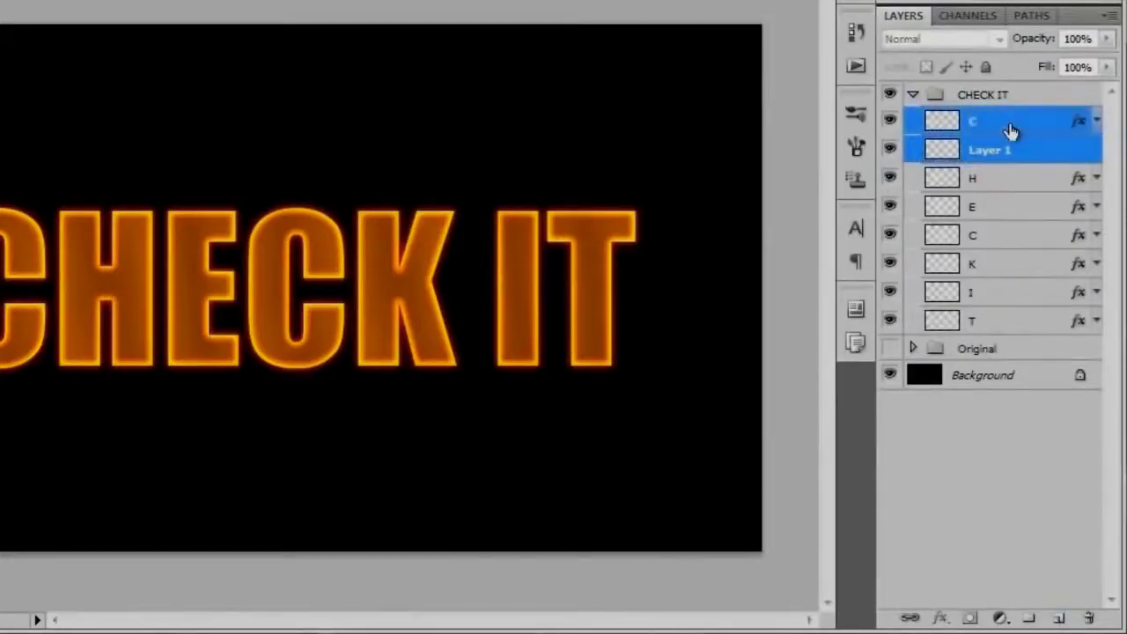
{"action": "key", "text": "ctrl+e"}
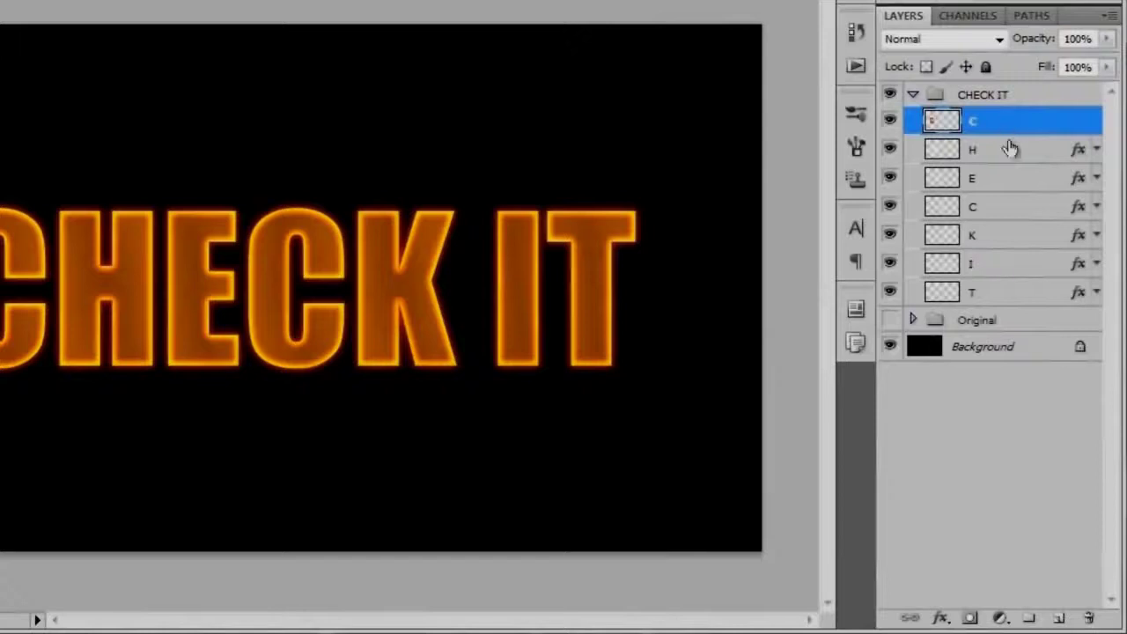
- Flatten the effects of the H, E and second C layers by merging each with a new blank layer beneath it
{"action": "left_click", "coordinate": [1010, 150]}
{"action": "left_click", "coordinate": [1060, 618], "text": "ctrl"}
{"action": "left_click", "coordinate": [1029, 153], "text": "ctrl"}
{"action": "key", "text": "ctrl+e"}
{"action": "left_click", "coordinate": [1021, 178]}
{"action": "left_click", "coordinate": [1059, 618], "text": "ctrl"}
{"action": "left_click", "coordinate": [1021, 178], "text": "ctrl"}
{"action": "key", "text": "ctrl+e"}
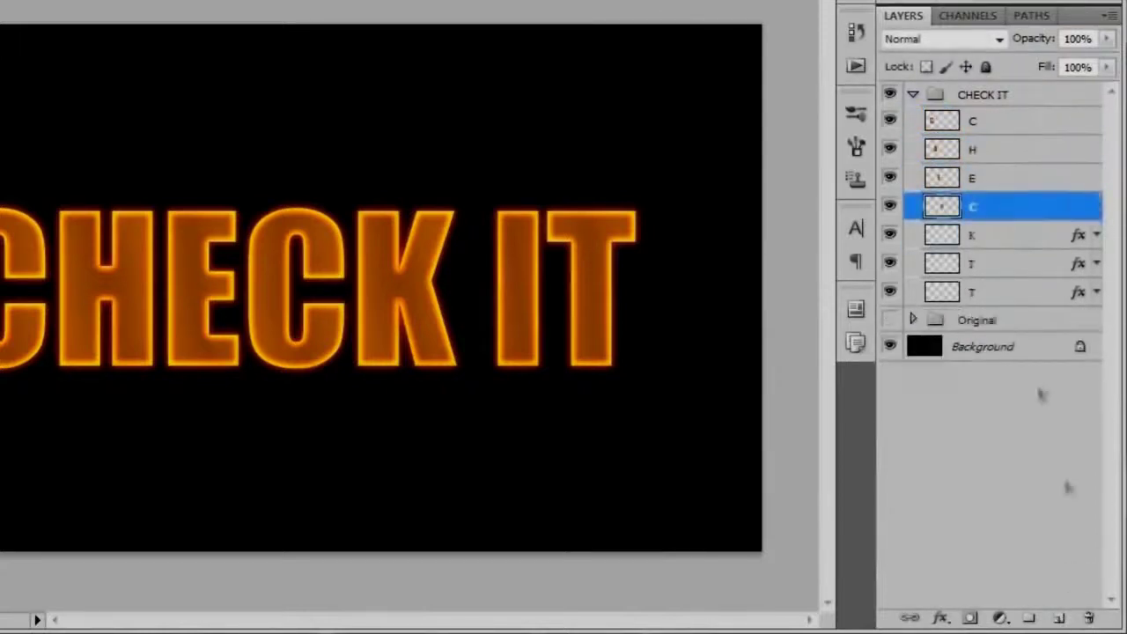
- Flatten the effects of the K, I and T layers by merging each with a new blank layer beneath it
{"action": "left_click", "coordinate": [1023, 235]}
{"action": "left_click", "coordinate": [1059, 618], "text": "ctrl"}
{"action": "left_click", "coordinate": [1015, 240], "text": "ctrl"}
{"action": "key", "text": "ctrl+e"}
{"action": "left_click", "coordinate": [1018, 264]}
{"action": "left_click", "coordinate": [1060, 619], "text": "ctrl"}
{"action": "left_click", "coordinate": [1019, 266], "text": "ctrl"}
{"action": "key", "text": "ctrl+e"}
{"action": "left_click", "coordinate": [985, 299], "text": "ctrl"}
{"action": "key", "text": "ctrl+e"}
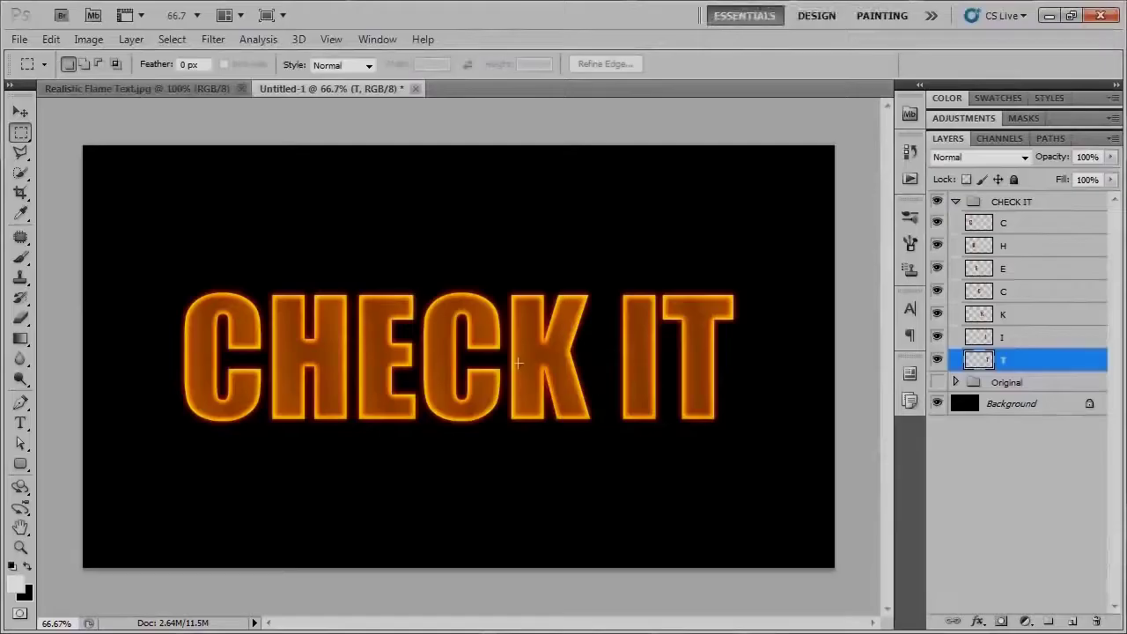
- Open the first C layer in Liquify and warp the letter's inner edges into irregular, wavy flame contours
{"action": "left_click", "coordinate": [985, 228]}
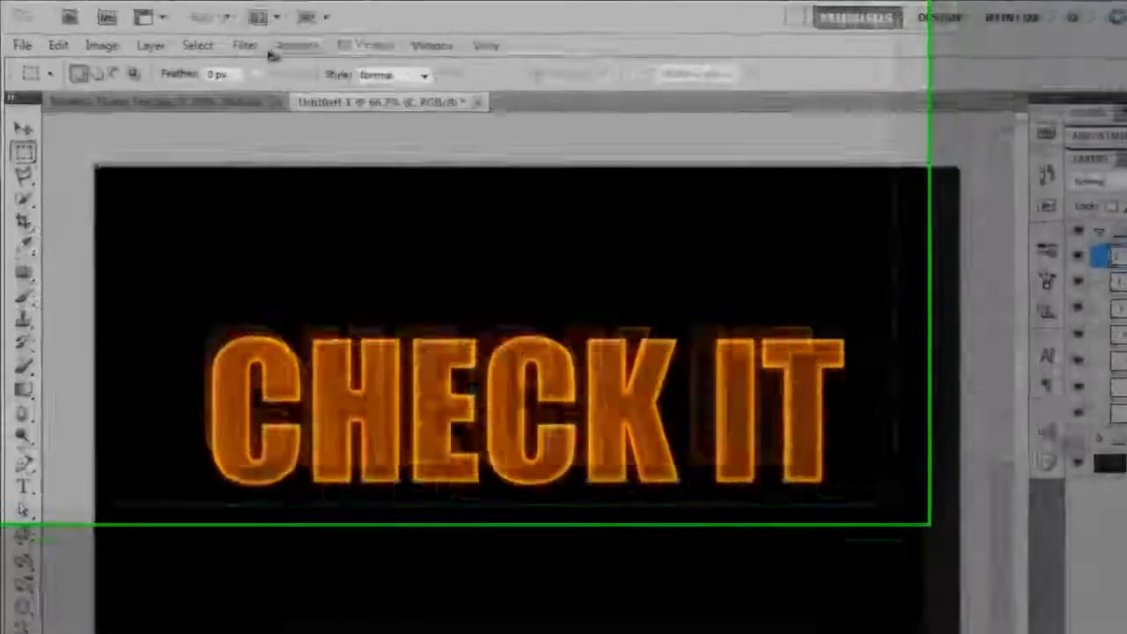
{"action": "left_click", "coordinate": [213, 39]}
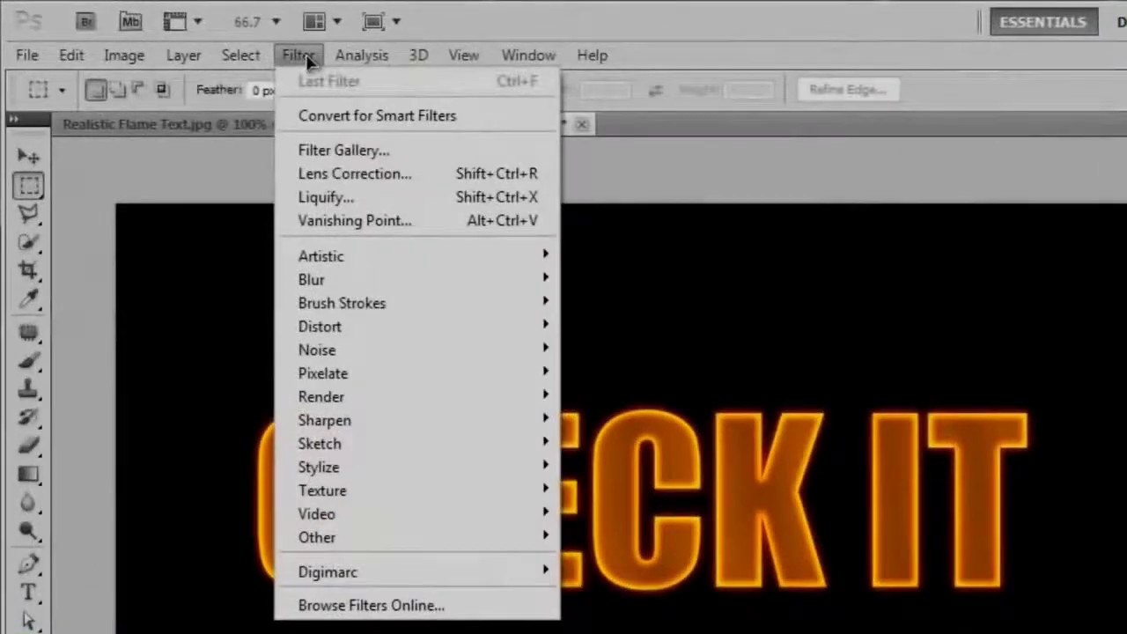
{"action": "left_click", "coordinate": [382, 201]}
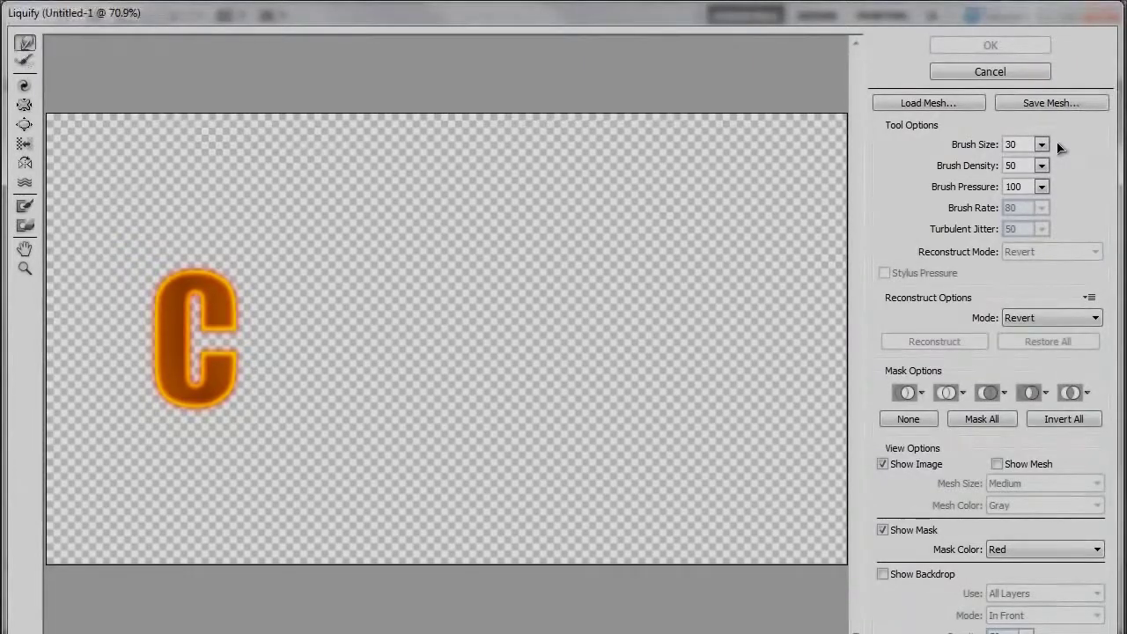
{"action": "left_click", "coordinate": [194, 339]}
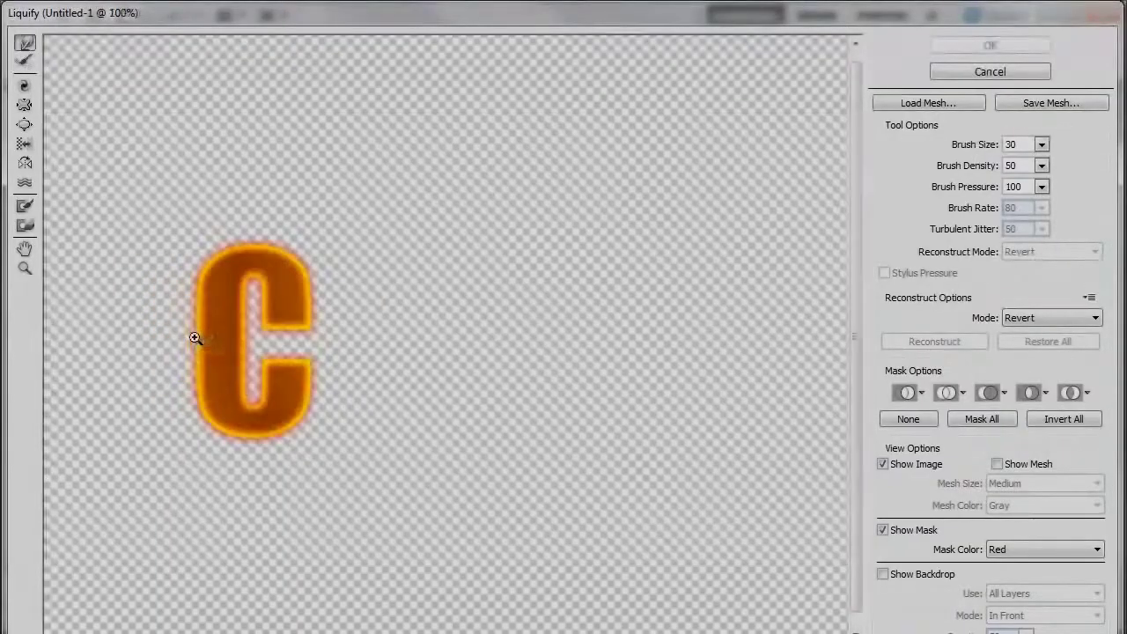
{"action": "left_click", "coordinate": [259, 343]}
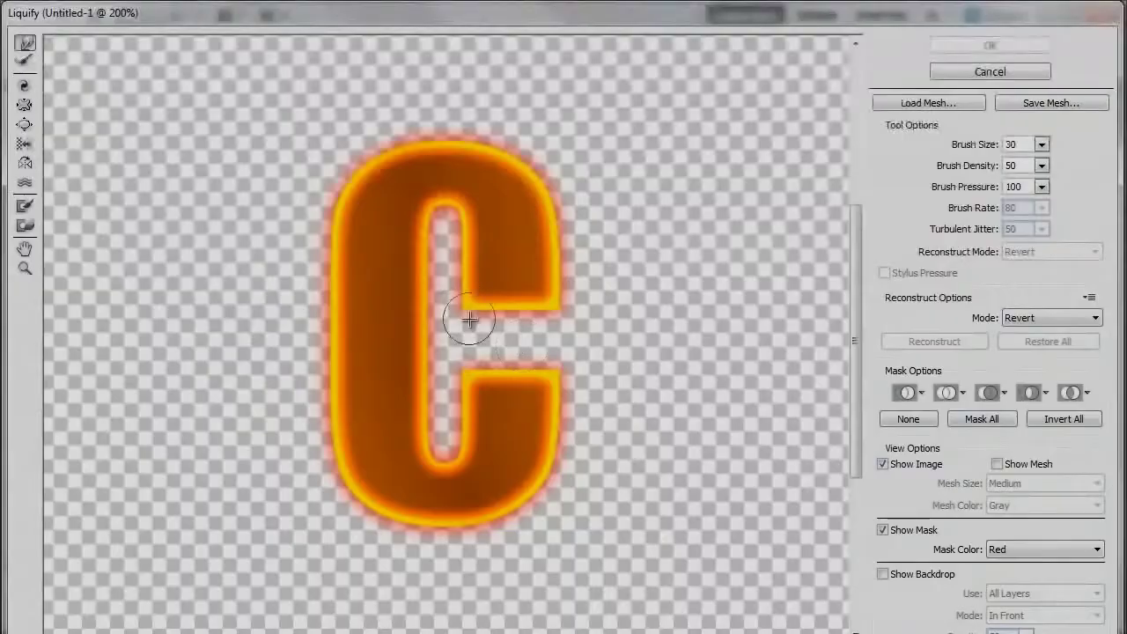
{"action": "mouse_move", "coordinate": [470, 320]}
{"action": "left_mouse_down"}
{"action": "mouse_move", "coordinate": [460, 280]}
{"action": "mouse_move", "coordinate": [467, 239]}
{"action": "left_mouse_up"}
{"action": "mouse_move", "coordinate": [431, 207]}
{"action": "left_mouse_down"}
{"action": "mouse_move", "coordinate": [432, 247]}
{"action": "mouse_move", "coordinate": [419, 263]}
{"action": "mouse_move", "coordinate": [414, 329]}
{"action": "mouse_move", "coordinate": [415, 276]}
{"action": "left_mouse_up"}
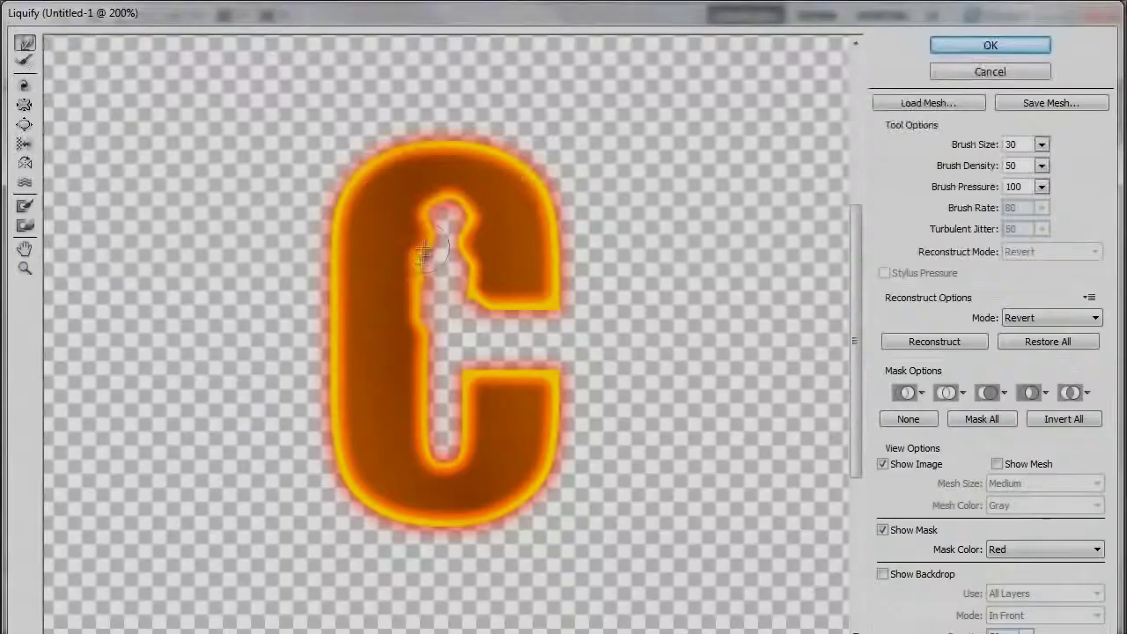
{"action": "mouse_move", "coordinate": [420, 332]}
{"action": "left_mouse_down"}
{"action": "mouse_move", "coordinate": [426, 378]}
{"action": "mouse_move", "coordinate": [414, 389]}
{"action": "mouse_move", "coordinate": [420, 365]}
{"action": "mouse_move", "coordinate": [408, 327]}
{"action": "left_mouse_up"}
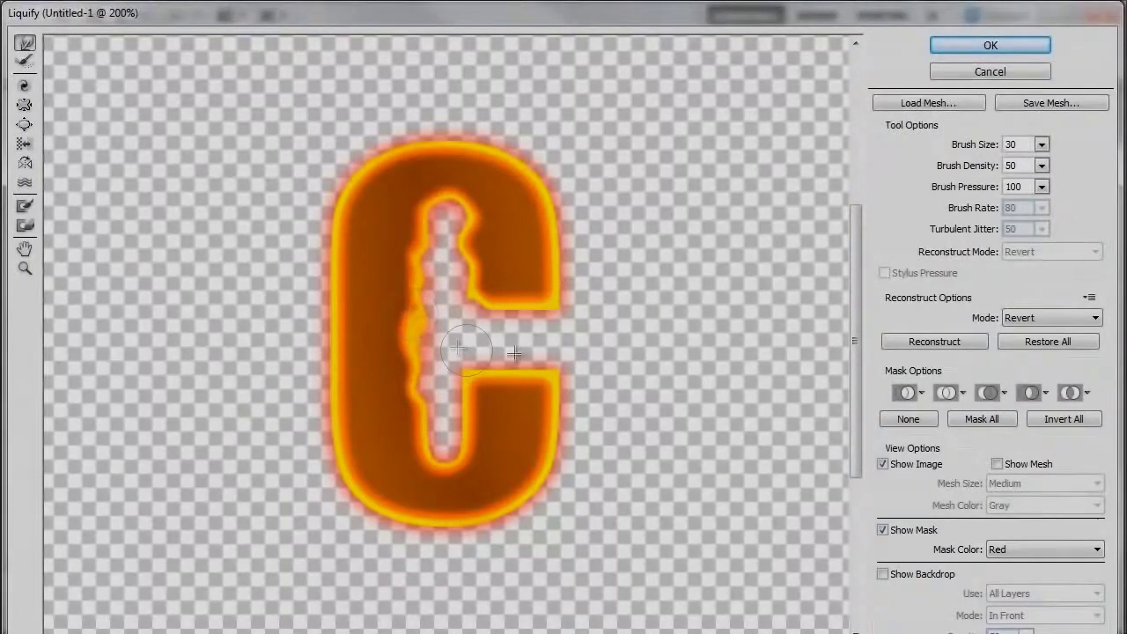
- Pull the first C's outer edges into uneven flame tips around the letter and apply the Liquify distortion
{"action": "mouse_move", "coordinate": [558, 302]}
{"action": "left_mouse_down"}
{"action": "mouse_move", "coordinate": [572, 273]}
{"action": "mouse_move", "coordinate": [576, 207]}
{"action": "mouse_move", "coordinate": [561, 251]}
{"action": "mouse_move", "coordinate": [564, 181]}
{"action": "mouse_move", "coordinate": [575, 206]}
{"action": "mouse_move", "coordinate": [572, 136]}
{"action": "mouse_move", "coordinate": [568, 182]}
{"action": "mouse_move", "coordinate": [543, 204]}
{"action": "mouse_move", "coordinate": [529, 168]}
{"action": "mouse_move", "coordinate": [484, 167]}
{"action": "left_mouse_up"}
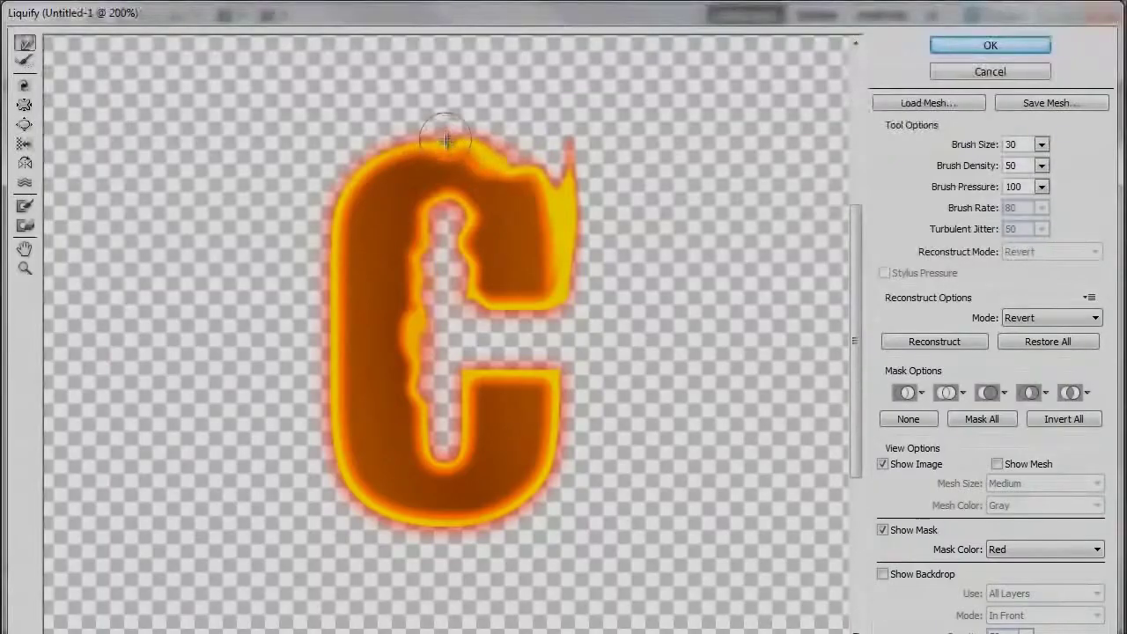
{"action": "mouse_move", "coordinate": [326, 202]}
{"action": "left_mouse_down"}
{"action": "mouse_move", "coordinate": [359, 159]}
{"action": "mouse_move", "coordinate": [344, 269]}
{"action": "left_mouse_up"}
{"action": "mouse_move", "coordinate": [333, 313]}
{"action": "left_mouse_down"}
{"action": "mouse_move", "coordinate": [338, 352]}
{"action": "mouse_move", "coordinate": [327, 337]}
{"action": "mouse_move", "coordinate": [345, 354]}
{"action": "mouse_move", "coordinate": [332, 384]}
{"action": "mouse_move", "coordinate": [332, 373]}
{"action": "mouse_move", "coordinate": [340, 365]}
{"action": "mouse_move", "coordinate": [335, 407]}
{"action": "mouse_move", "coordinate": [321, 272]}
{"action": "left_mouse_up"}
{"action": "mouse_move", "coordinate": [343, 440]}
{"action": "left_mouse_down"}
{"action": "mouse_move", "coordinate": [361, 500]}
{"action": "mouse_move", "coordinate": [427, 522]}
{"action": "mouse_move", "coordinate": [410, 517]}
{"action": "mouse_move", "coordinate": [484, 514]}
{"action": "mouse_move", "coordinate": [381, 509]}
{"action": "mouse_move", "coordinate": [542, 501]}
{"action": "mouse_move", "coordinate": [539, 473]}
{"action": "mouse_move", "coordinate": [530, 477]}
{"action": "mouse_move", "coordinate": [565, 398]}
{"action": "mouse_move", "coordinate": [546, 376]}
{"action": "mouse_move", "coordinate": [509, 394]}
{"action": "mouse_move", "coordinate": [511, 405]}
{"action": "mouse_move", "coordinate": [506, 355]}
{"action": "mouse_move", "coordinate": [467, 365]}
{"action": "mouse_move", "coordinate": [464, 455]}
{"action": "mouse_move", "coordinate": [428, 452]}
{"action": "mouse_move", "coordinate": [409, 414]}
{"action": "left_mouse_up"}
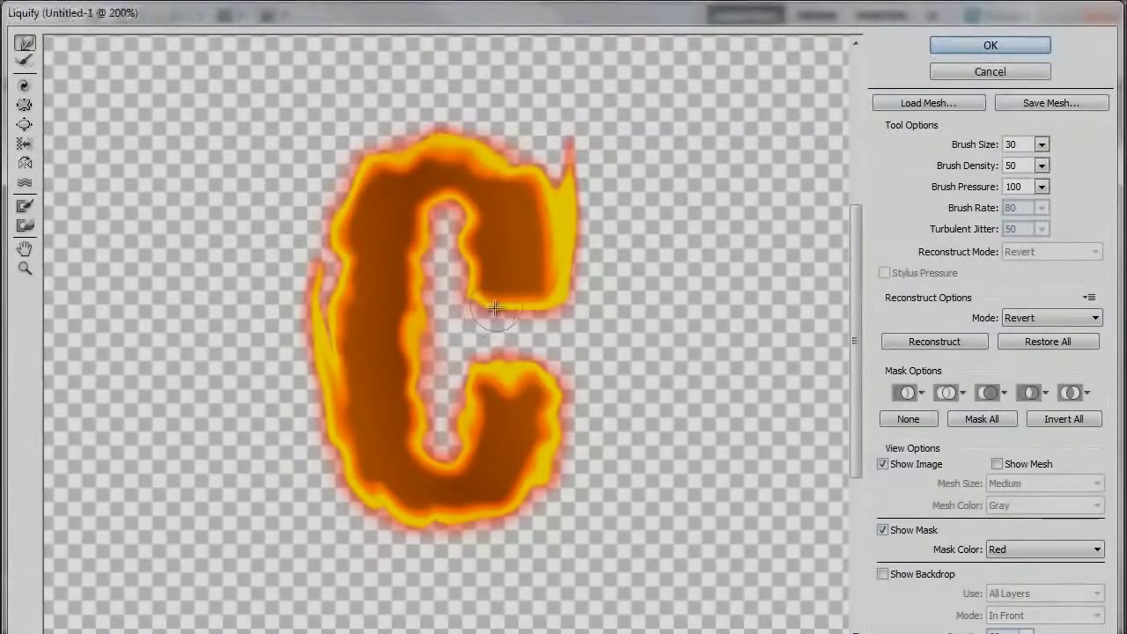
{"action": "left_click", "coordinate": [984, 47]}
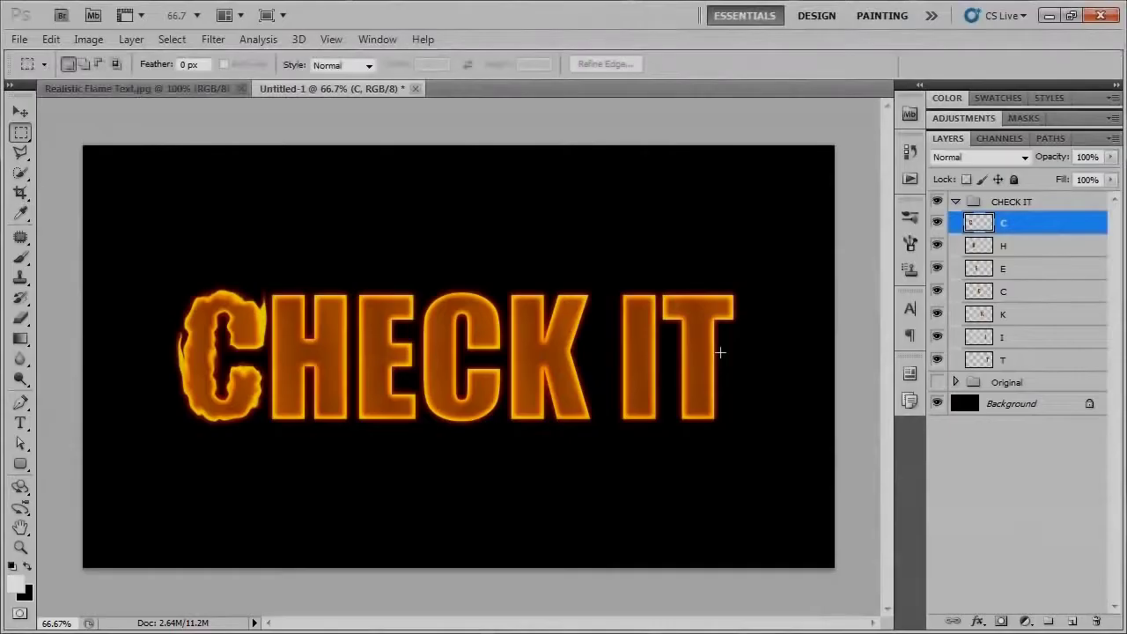
- Distort the H layer's edges into jagged flame shapes with Liquify
{"action": "key", "text": "alt+["}
{"action": "left_click", "coordinate": [213, 38]}
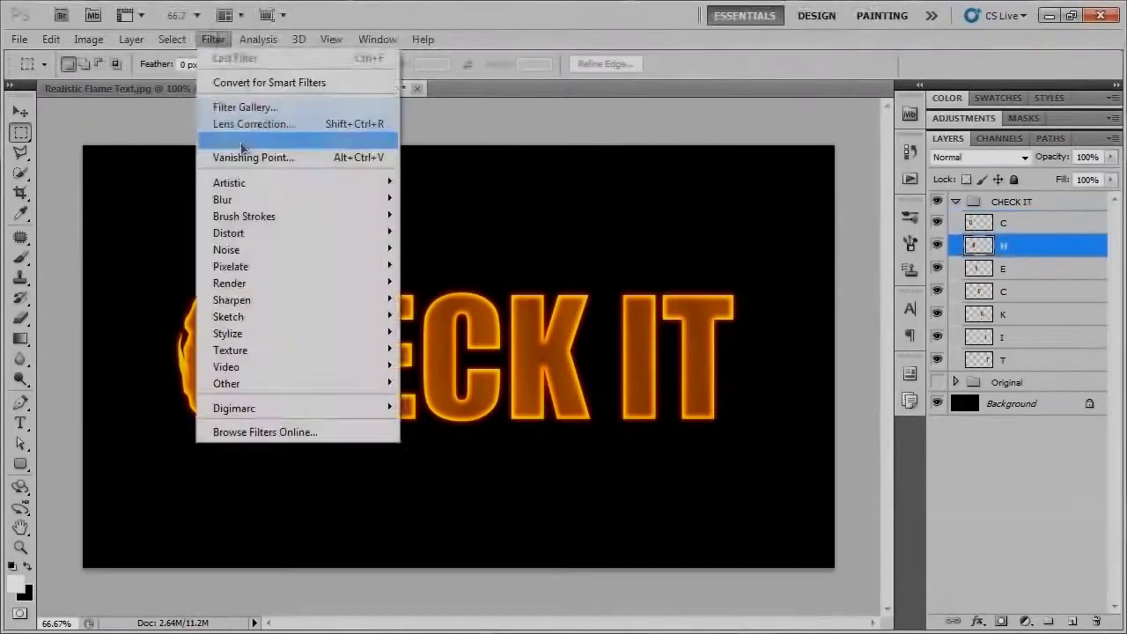
{"action": "left_click", "coordinate": [236, 138]}
{"action": "left_click_drag", "start_coordinate": [458, 381], "coordinate": [468, 362]}
{"action": "mouse_move", "coordinate": [441, 426]}
{"action": "left_mouse_down"}
{"action": "mouse_move", "coordinate": [440, 548]}
{"action": "mouse_move", "coordinate": [396, 541]}
{"action": "mouse_move", "coordinate": [425, 520]}
{"action": "mouse_move", "coordinate": [379, 524]}
{"action": "mouse_move", "coordinate": [350, 498]}
{"action": "mouse_move", "coordinate": [354, 423]}
{"action": "mouse_move", "coordinate": [378, 352]}
{"action": "mouse_move", "coordinate": [381, 394]}
{"action": "mouse_move", "coordinate": [365, 273]}
{"action": "mouse_move", "coordinate": [339, 189]}
{"action": "mouse_move", "coordinate": [348, 163]}
{"action": "mouse_move", "coordinate": [357, 176]}
{"action": "mouse_move", "coordinate": [441, 189]}
{"action": "mouse_move", "coordinate": [453, 295]}
{"action": "mouse_move", "coordinate": [474, 166]}
{"action": "mouse_move", "coordinate": [542, 169]}
{"action": "mouse_move", "coordinate": [573, 225]}
{"action": "mouse_move", "coordinate": [571, 361]}
{"action": "mouse_move", "coordinate": [594, 480]}
{"action": "mouse_move", "coordinate": [571, 388]}
{"action": "mouse_move", "coordinate": [583, 407]}
{"action": "mouse_move", "coordinate": [544, 493]}
{"action": "mouse_move", "coordinate": [564, 475]}
{"action": "mouse_move", "coordinate": [554, 533]}
{"action": "mouse_move", "coordinate": [493, 537]}
{"action": "mouse_move", "coordinate": [557, 529]}
{"action": "mouse_move", "coordinate": [480, 506]}
{"action": "mouse_move", "coordinate": [473, 401]}
{"action": "mouse_move", "coordinate": [555, 376]}
{"action": "left_mouse_up"}
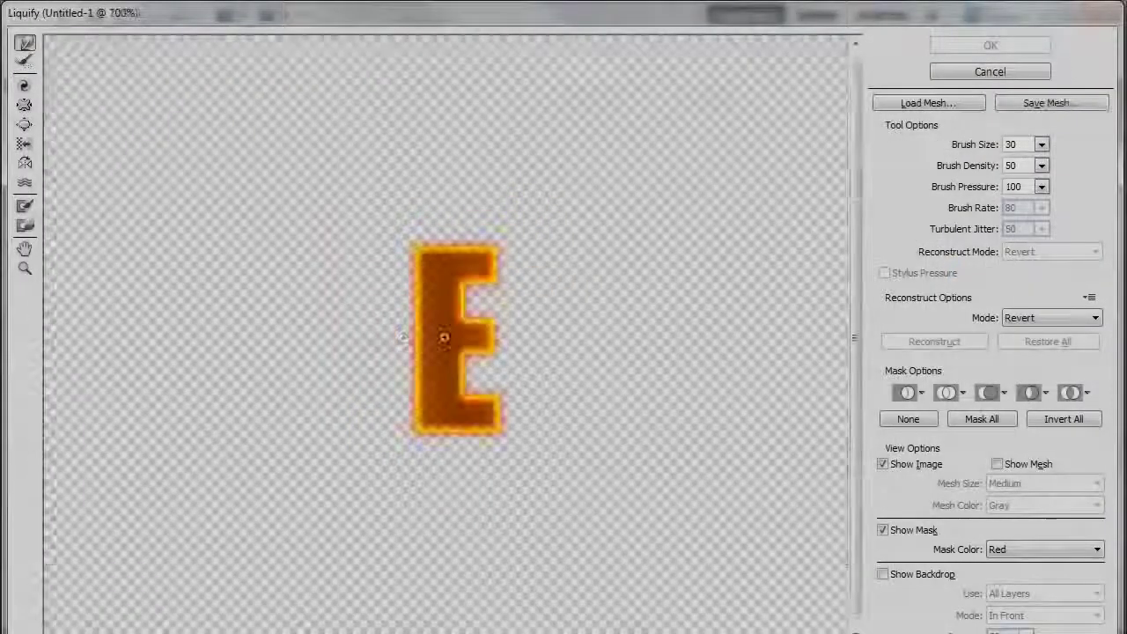
- Warp the edges and arms of the E into flame shapes with Liquify
{"action": "left_click", "coordinate": [444, 338], "text": "ctrl"}
{"action": "left_click_drag", "start_coordinate": [519, 354], "coordinate": [527, 374]}
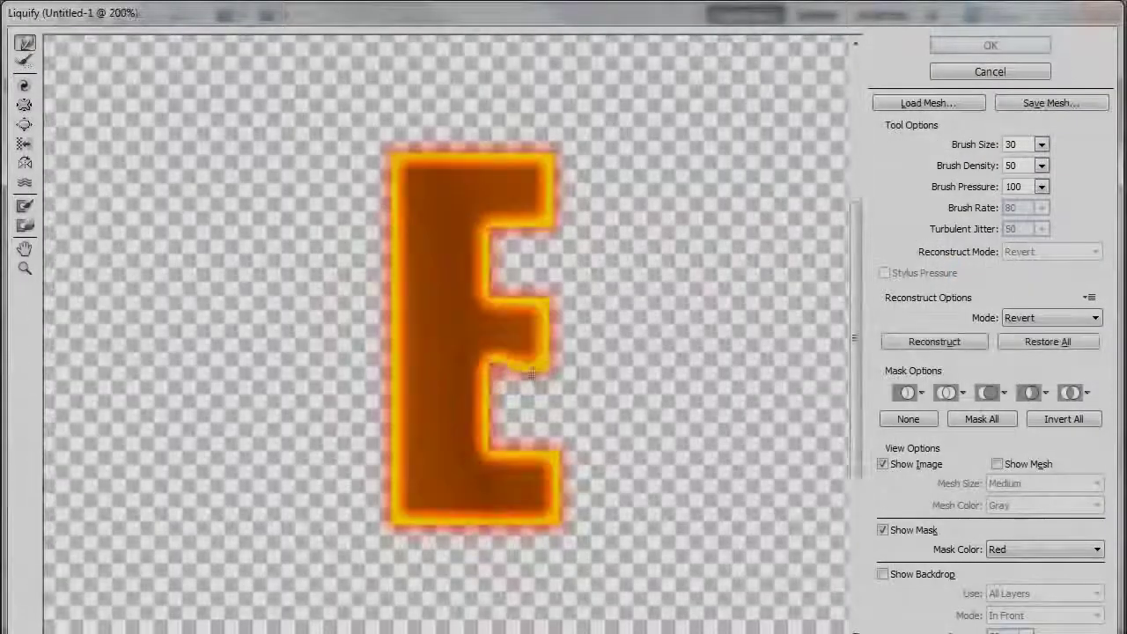
{"action": "mouse_move", "coordinate": [553, 300]}
{"action": "left_mouse_down"}
{"action": "mouse_move", "coordinate": [530, 273]}
{"action": "mouse_move", "coordinate": [547, 258]}
{"action": "mouse_move", "coordinate": [520, 369]}
{"action": "mouse_move", "coordinate": [538, 369]}
{"action": "mouse_move", "coordinate": [507, 368]}
{"action": "left_mouse_up"}
{"action": "mouse_move", "coordinate": [510, 238]}
{"action": "left_mouse_down"}
{"action": "mouse_move", "coordinate": [552, 225]}
{"action": "mouse_move", "coordinate": [551, 163]}
{"action": "mouse_move", "coordinate": [522, 154]}
{"action": "mouse_move", "coordinate": [486, 174]}
{"action": "mouse_move", "coordinate": [396, 155]}
{"action": "mouse_move", "coordinate": [384, 217]}
{"action": "mouse_move", "coordinate": [414, 431]}
{"action": "mouse_move", "coordinate": [388, 495]}
{"action": "mouse_move", "coordinate": [436, 502]}
{"action": "mouse_move", "coordinate": [389, 522]}
{"action": "mouse_move", "coordinate": [376, 514]}
{"action": "mouse_move", "coordinate": [440, 515]}
{"action": "mouse_move", "coordinate": [405, 533]}
{"action": "mouse_move", "coordinate": [404, 511]}
{"action": "mouse_move", "coordinate": [377, 521]}
{"action": "mouse_move", "coordinate": [410, 511]}
{"action": "mouse_move", "coordinate": [472, 534]}
{"action": "mouse_move", "coordinate": [557, 511]}
{"action": "mouse_move", "coordinate": [555, 451]}
{"action": "mouse_move", "coordinate": [500, 452]}
{"action": "mouse_move", "coordinate": [479, 416]}
{"action": "mouse_move", "coordinate": [551, 456]}
{"action": "left_mouse_up"}
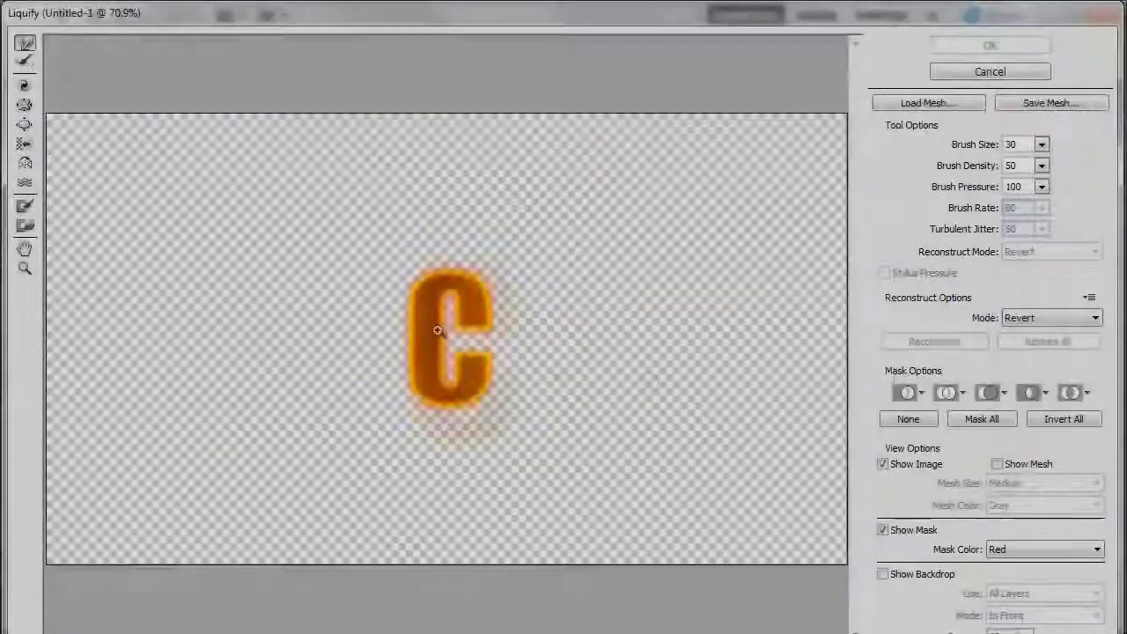
- Warp the second C's inner and outer edges into flames with Liquify and apply the distortion
{"action": "key", "text": "ctrl+plus"}
{"action": "key", "text": "ctrl+plus"}
{"action": "mouse_move", "coordinate": [476, 379]}
{"action": "left_mouse_down"}
{"action": "mouse_move", "coordinate": [550, 387]}
{"action": "mouse_move", "coordinate": [568, 366]}
{"action": "mouse_move", "coordinate": [513, 401]}
{"action": "mouse_move", "coordinate": [552, 475]}
{"action": "mouse_move", "coordinate": [538, 497]}
{"action": "mouse_move", "coordinate": [504, 526]}
{"action": "mouse_move", "coordinate": [399, 521]}
{"action": "mouse_move", "coordinate": [482, 535]}
{"action": "mouse_move", "coordinate": [372, 509]}
{"action": "mouse_move", "coordinate": [341, 416]}
{"action": "mouse_move", "coordinate": [362, 218]}
{"action": "mouse_move", "coordinate": [398, 164]}
{"action": "mouse_move", "coordinate": [485, 181]}
{"action": "mouse_move", "coordinate": [459, 141]}
{"action": "mouse_move", "coordinate": [362, 187]}
{"action": "mouse_move", "coordinate": [394, 159]}
{"action": "mouse_move", "coordinate": [382, 183]}
{"action": "mouse_move", "coordinate": [394, 153]}
{"action": "mouse_move", "coordinate": [412, 200]}
{"action": "mouse_move", "coordinate": [405, 191]}
{"action": "mouse_move", "coordinate": [381, 200]}
{"action": "mouse_move", "coordinate": [401, 181]}
{"action": "mouse_move", "coordinate": [398, 161]}
{"action": "mouse_move", "coordinate": [538, 185]}
{"action": "mouse_move", "coordinate": [584, 255]}
{"action": "mouse_move", "coordinate": [560, 236]}
{"action": "mouse_move", "coordinate": [565, 304]}
{"action": "mouse_move", "coordinate": [474, 312]}
{"action": "mouse_move", "coordinate": [487, 219]}
{"action": "mouse_move", "coordinate": [446, 218]}
{"action": "mouse_move", "coordinate": [433, 440]}
{"action": "mouse_move", "coordinate": [457, 471]}
{"action": "mouse_move", "coordinate": [530, 452]}
{"action": "mouse_move", "coordinate": [455, 414]}
{"action": "mouse_move", "coordinate": [450, 384]}
{"action": "mouse_move", "coordinate": [430, 382]}
{"action": "mouse_move", "coordinate": [412, 450]}
{"action": "mouse_move", "coordinate": [441, 381]}
{"action": "mouse_move", "coordinate": [406, 385]}
{"action": "mouse_move", "coordinate": [424, 346]}
{"action": "mouse_move", "coordinate": [563, 419]}
{"action": "mouse_move", "coordinate": [465, 397]}
{"action": "mouse_move", "coordinate": [427, 415]}
{"action": "mouse_move", "coordinate": [447, 458]}
{"action": "mouse_move", "coordinate": [431, 428]}
{"action": "left_mouse_up"}
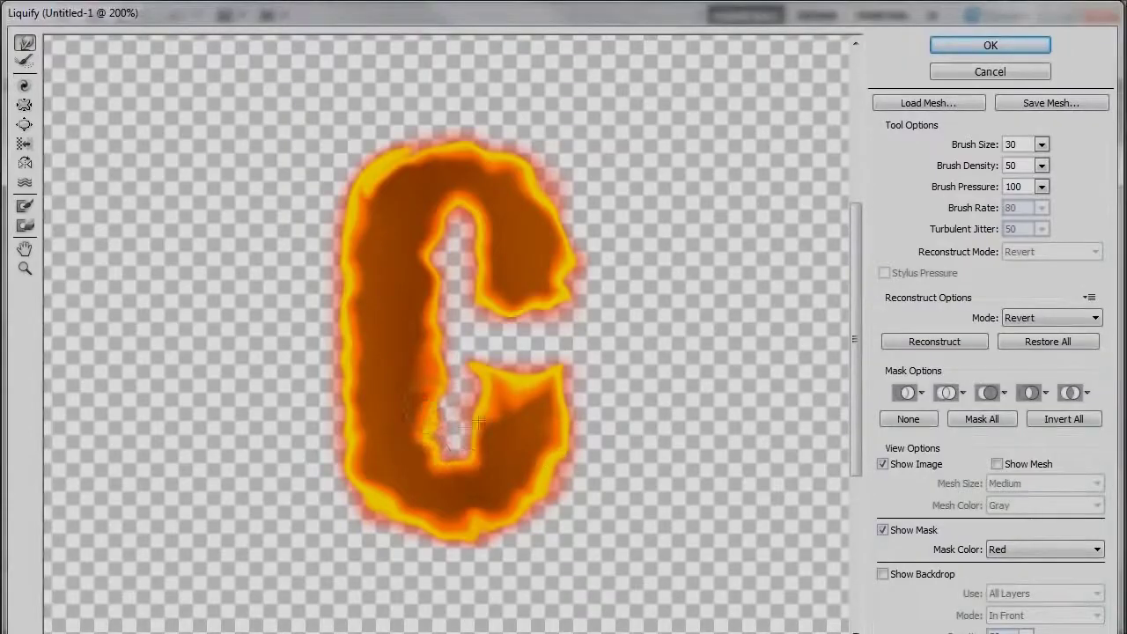
{"action": "left_click", "coordinate": [990, 45]}
- Open the K layer in Liquify and warp its stem and diagonal arms into flame tips
{"action": "left_click", "coordinate": [1004, 313]}
{"action": "key", "text": "ctrl+shift+x"}
{"action": "key", "text": "ctrl+plus"}
{"action": "key", "text": "ctrl+plus"}
{"action": "mouse_move", "coordinate": [449, 379]}
{"action": "left_mouse_down"}
{"action": "mouse_move", "coordinate": [433, 453]}
{"action": "mouse_move", "coordinate": [422, 405]}
{"action": "mouse_move", "coordinate": [437, 501]}
{"action": "mouse_move", "coordinate": [446, 483]}
{"action": "mouse_move", "coordinate": [448, 493]}
{"action": "mouse_move", "coordinate": [421, 511]}
{"action": "mouse_move", "coordinate": [441, 541]}
{"action": "mouse_move", "coordinate": [329, 535]}
{"action": "mouse_move", "coordinate": [364, 431]}
{"action": "mouse_move", "coordinate": [359, 345]}
{"action": "mouse_move", "coordinate": [372, 307]}
{"action": "mouse_move", "coordinate": [352, 211]}
{"action": "mouse_move", "coordinate": [347, 326]}
{"action": "mouse_move", "coordinate": [374, 325]}
{"action": "mouse_move", "coordinate": [376, 205]}
{"action": "mouse_move", "coordinate": [360, 182]}
{"action": "mouse_move", "coordinate": [397, 164]}
{"action": "mouse_move", "coordinate": [437, 172]}
{"action": "mouse_move", "coordinate": [415, 226]}
{"action": "mouse_move", "coordinate": [428, 249]}
{"action": "mouse_move", "coordinate": [441, 211]}
{"action": "left_mouse_up"}
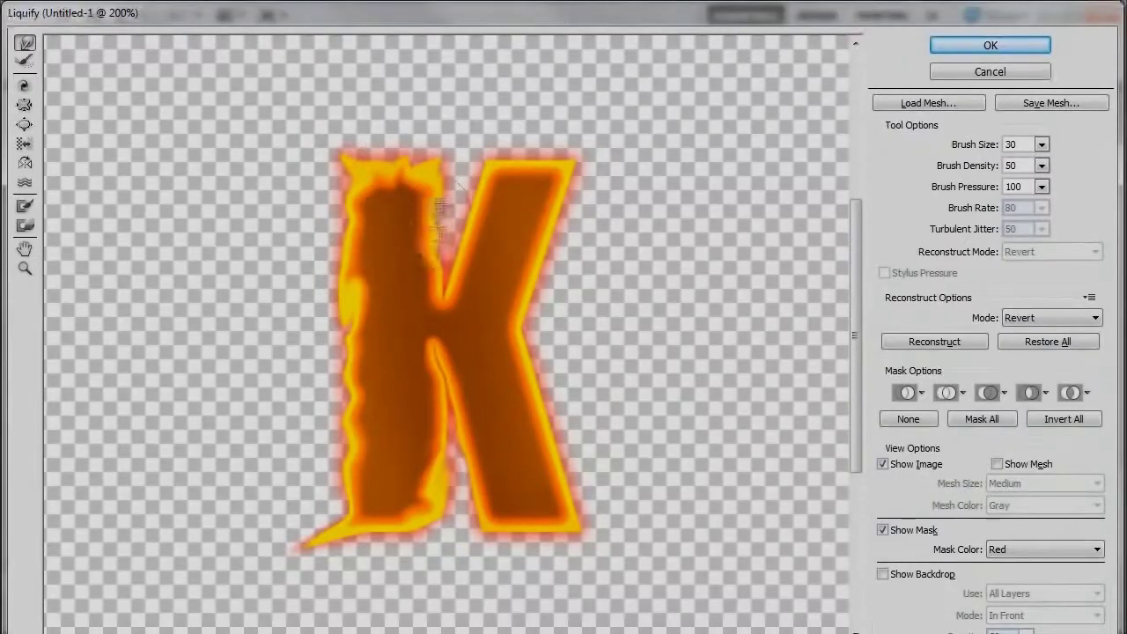
{"action": "mouse_move", "coordinate": [433, 289]}
{"action": "left_mouse_down"}
{"action": "mouse_move", "coordinate": [438, 315]}
{"action": "mouse_move", "coordinate": [472, 281]}
{"action": "mouse_move", "coordinate": [453, 295]}
{"action": "mouse_move", "coordinate": [477, 253]}
{"action": "mouse_move", "coordinate": [489, 165]}
{"action": "mouse_move", "coordinate": [504, 164]}
{"action": "mouse_move", "coordinate": [491, 157]}
{"action": "mouse_move", "coordinate": [570, 172]}
{"action": "mouse_move", "coordinate": [557, 213]}
{"action": "left_mouse_up"}
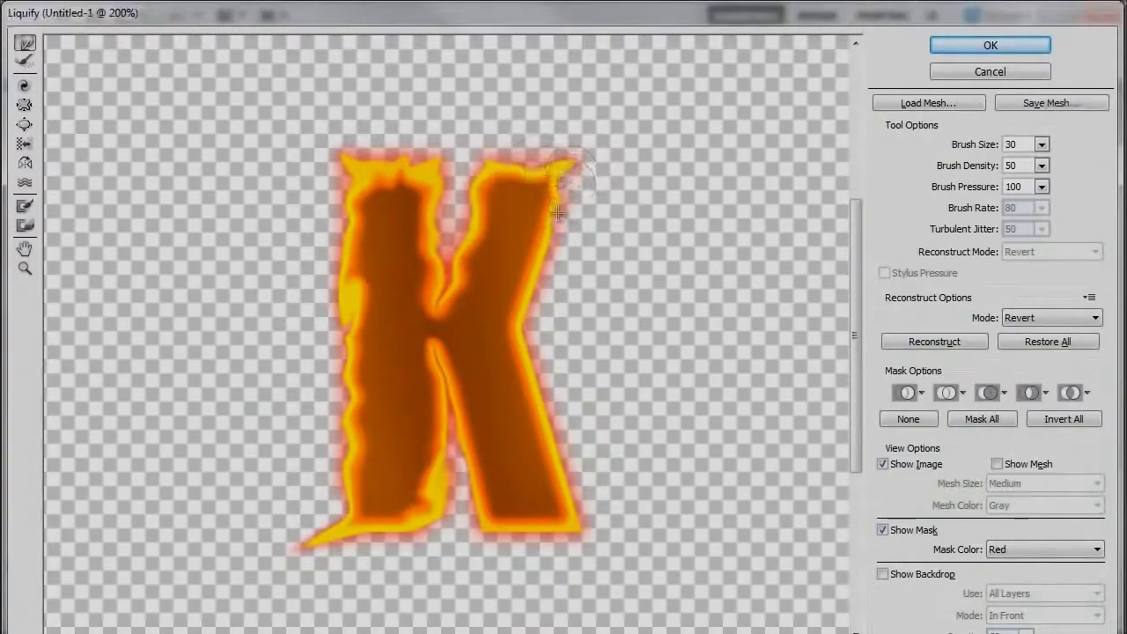
{"action": "mouse_move", "coordinate": [525, 249]}
{"action": "left_mouse_down"}
{"action": "mouse_move", "coordinate": [551, 275]}
{"action": "mouse_move", "coordinate": [528, 359]}
{"action": "mouse_move", "coordinate": [588, 528]}
{"action": "mouse_move", "coordinate": [528, 517]}
{"action": "mouse_move", "coordinate": [485, 486]}
{"action": "mouse_move", "coordinate": [461, 355]}
{"action": "left_mouse_up"}
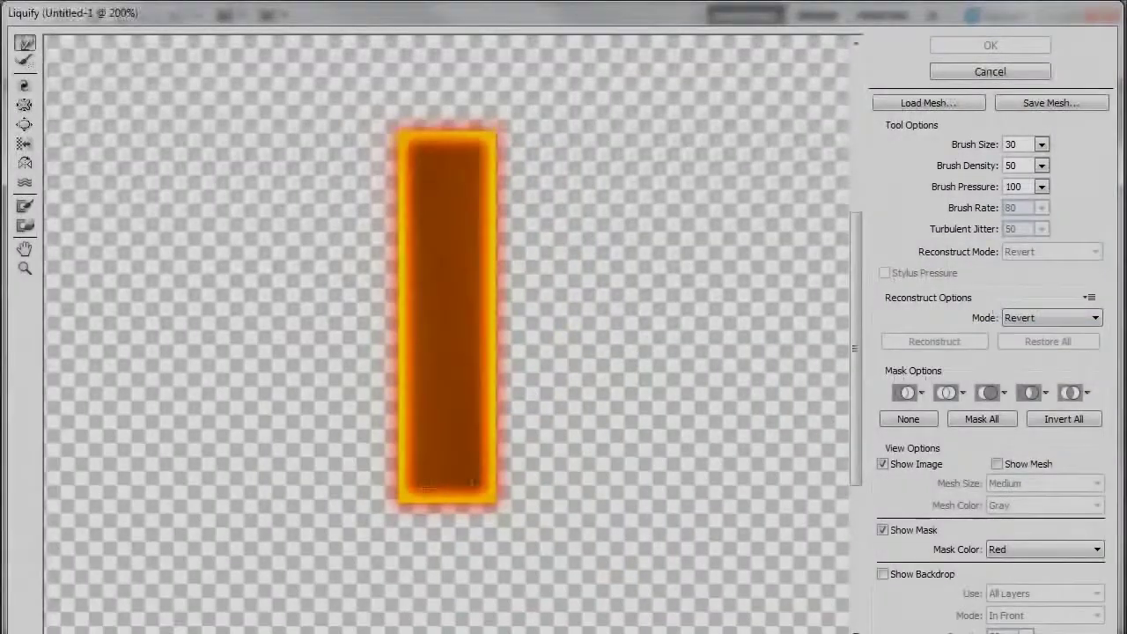
- Distort the edges of the I and T layers into flames with Liquify, applying the distortion to each
{"action": "mouse_move", "coordinate": [471, 484]}
{"action": "left_mouse_down"}
{"action": "mouse_move", "coordinate": [461, 509]}
{"action": "mouse_move", "coordinate": [499, 518]}
{"action": "mouse_move", "coordinate": [400, 504]}
{"action": "mouse_move", "coordinate": [454, 460]}
{"action": "mouse_move", "coordinate": [474, 494]}
{"action": "mouse_move", "coordinate": [438, 498]}
{"action": "mouse_move", "coordinate": [401, 437]}
{"action": "mouse_move", "coordinate": [406, 224]}
{"action": "mouse_move", "coordinate": [404, 233]}
{"action": "mouse_move", "coordinate": [421, 228]}
{"action": "mouse_move", "coordinate": [398, 359]}
{"action": "mouse_move", "coordinate": [414, 364]}
{"action": "mouse_move", "coordinate": [395, 371]}
{"action": "mouse_move", "coordinate": [424, 349]}
{"action": "mouse_move", "coordinate": [374, 370]}
{"action": "mouse_move", "coordinate": [417, 141]}
{"action": "mouse_move", "coordinate": [470, 119]}
{"action": "mouse_move", "coordinate": [497, 158]}
{"action": "mouse_move", "coordinate": [462, 157]}
{"action": "mouse_move", "coordinate": [499, 184]}
{"action": "mouse_move", "coordinate": [499, 148]}
{"action": "mouse_move", "coordinate": [502, 181]}
{"action": "mouse_move", "coordinate": [496, 151]}
{"action": "mouse_move", "coordinate": [477, 162]}
{"action": "mouse_move", "coordinate": [494, 188]}
{"action": "mouse_move", "coordinate": [473, 164]}
{"action": "mouse_move", "coordinate": [502, 229]}
{"action": "mouse_move", "coordinate": [478, 189]}
{"action": "mouse_move", "coordinate": [514, 224]}
{"action": "mouse_move", "coordinate": [488, 234]}
{"action": "mouse_move", "coordinate": [497, 426]}
{"action": "mouse_move", "coordinate": [510, 453]}
{"action": "mouse_move", "coordinate": [481, 465]}
{"action": "mouse_move", "coordinate": [485, 369]}
{"action": "left_mouse_up"}
{"action": "left_click", "coordinate": [988, 48]}
{"action": "left_click", "coordinate": [1035, 359]}
{"action": "key", "text": "ctrl+shift+x"}
{"action": "mouse_move", "coordinate": [400, 496]}
{"action": "left_mouse_down"}
{"action": "mouse_move", "coordinate": [390, 534]}
{"action": "mouse_move", "coordinate": [422, 352]}
{"action": "mouse_move", "coordinate": [403, 234]}
{"action": "mouse_move", "coordinate": [367, 230]}
{"action": "mouse_move", "coordinate": [359, 179]}
{"action": "mouse_move", "coordinate": [352, 202]}
{"action": "mouse_move", "coordinate": [423, 156]}
{"action": "mouse_move", "coordinate": [458, 181]}
{"action": "mouse_move", "coordinate": [471, 155]}
{"action": "mouse_move", "coordinate": [504, 154]}
{"action": "mouse_move", "coordinate": [472, 185]}
{"action": "mouse_move", "coordinate": [531, 178]}
{"action": "mouse_move", "coordinate": [531, 150]}
{"action": "mouse_move", "coordinate": [555, 150]}
{"action": "mouse_move", "coordinate": [532, 189]}
{"action": "mouse_move", "coordinate": [548, 201]}
{"action": "mouse_move", "coordinate": [557, 242]}
{"action": "mouse_move", "coordinate": [533, 233]}
{"action": "mouse_move", "coordinate": [500, 247]}
{"action": "mouse_move", "coordinate": [493, 279]}
{"action": "mouse_move", "coordinate": [509, 295]}
{"action": "mouse_move", "coordinate": [491, 333]}
{"action": "mouse_move", "coordinate": [486, 319]}
{"action": "mouse_move", "coordinate": [480, 454]}
{"action": "mouse_move", "coordinate": [507, 427]}
{"action": "mouse_move", "coordinate": [480, 442]}
{"action": "mouse_move", "coordinate": [485, 435]}
{"action": "mouse_move", "coordinate": [500, 485]}
{"action": "mouse_move", "coordinate": [491, 510]}
{"action": "mouse_move", "coordinate": [493, 542]}
{"action": "left_mouse_up"}
{"action": "left_click", "coordinate": [967, 49]}
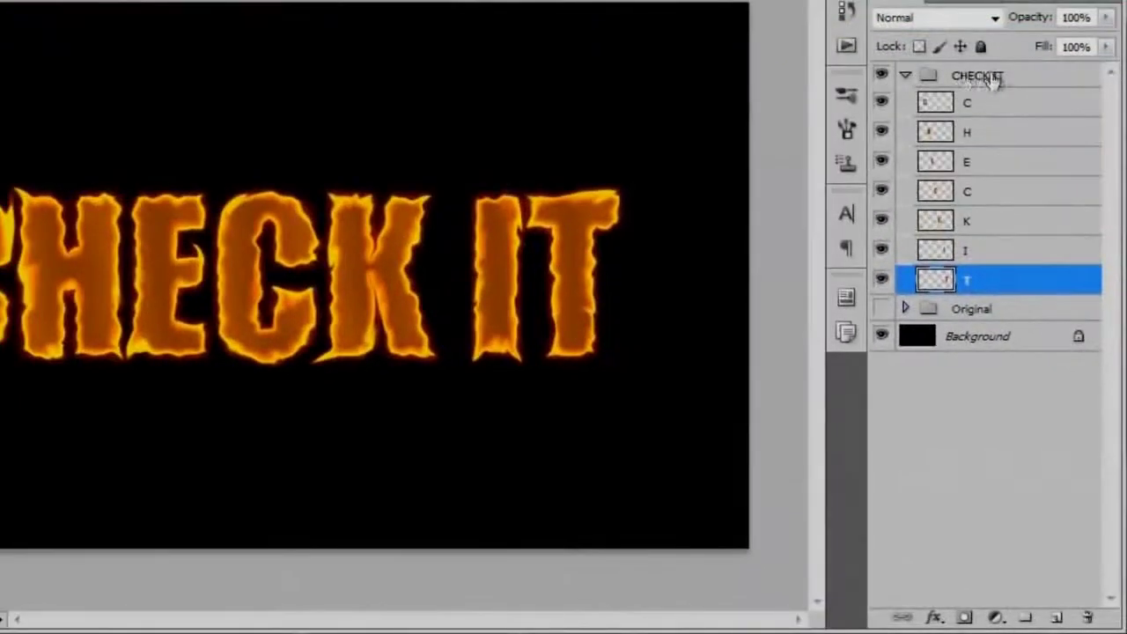
- Collapse the CHECK IT group and add a layer mask to it
{"action": "left_click", "coordinate": [994, 79]}
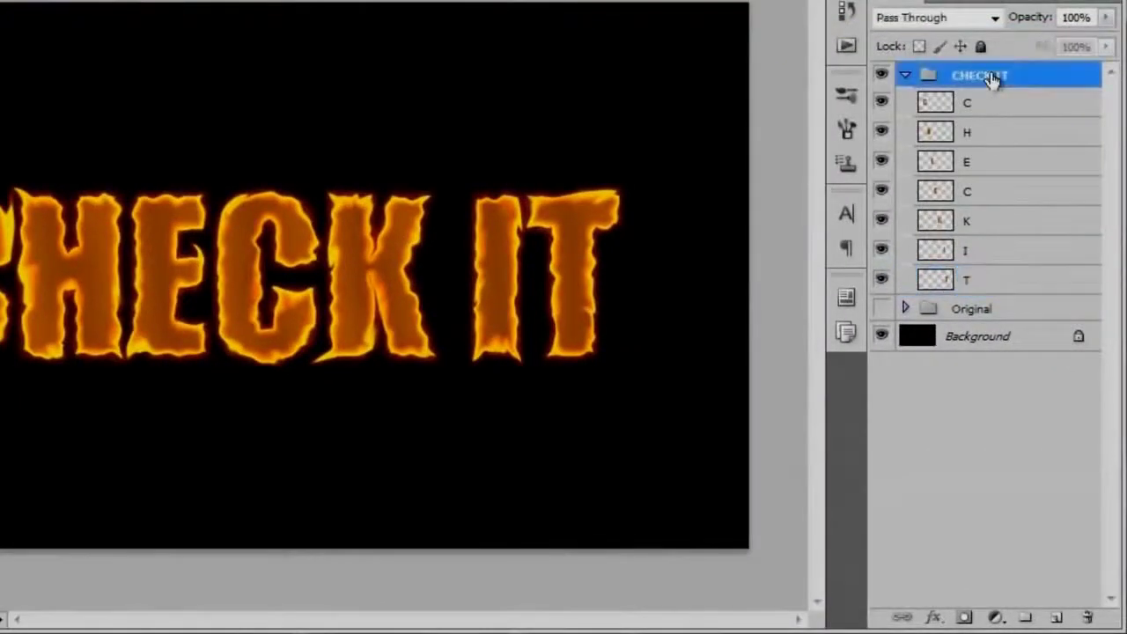
{"action": "left_click", "coordinate": [905, 77]}
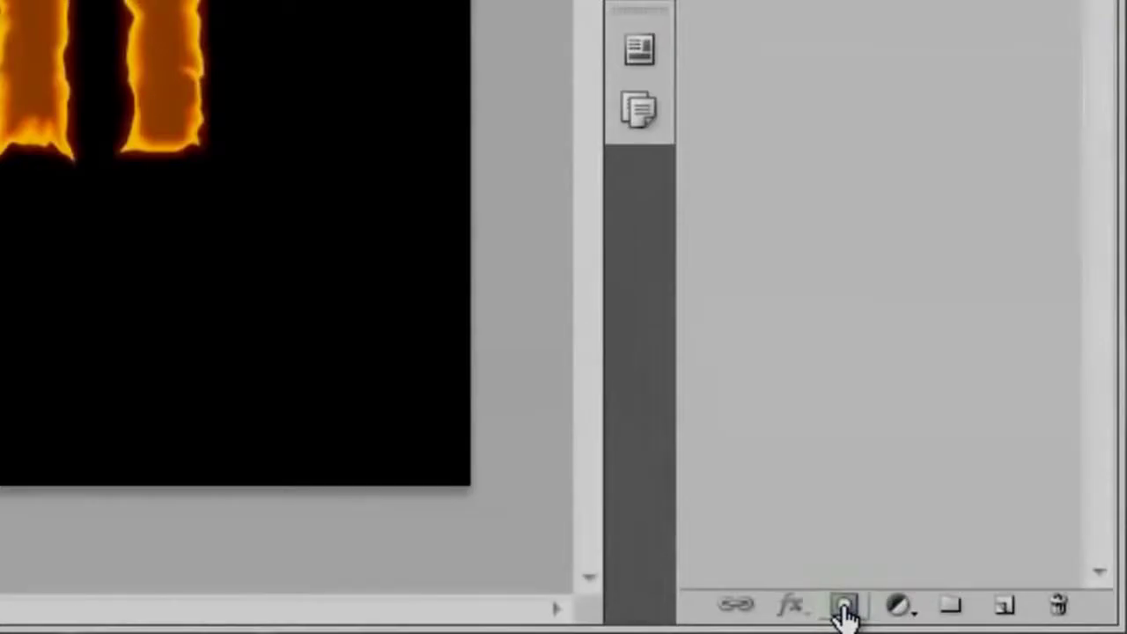
{"action": "left_click", "coordinate": [843, 608]}
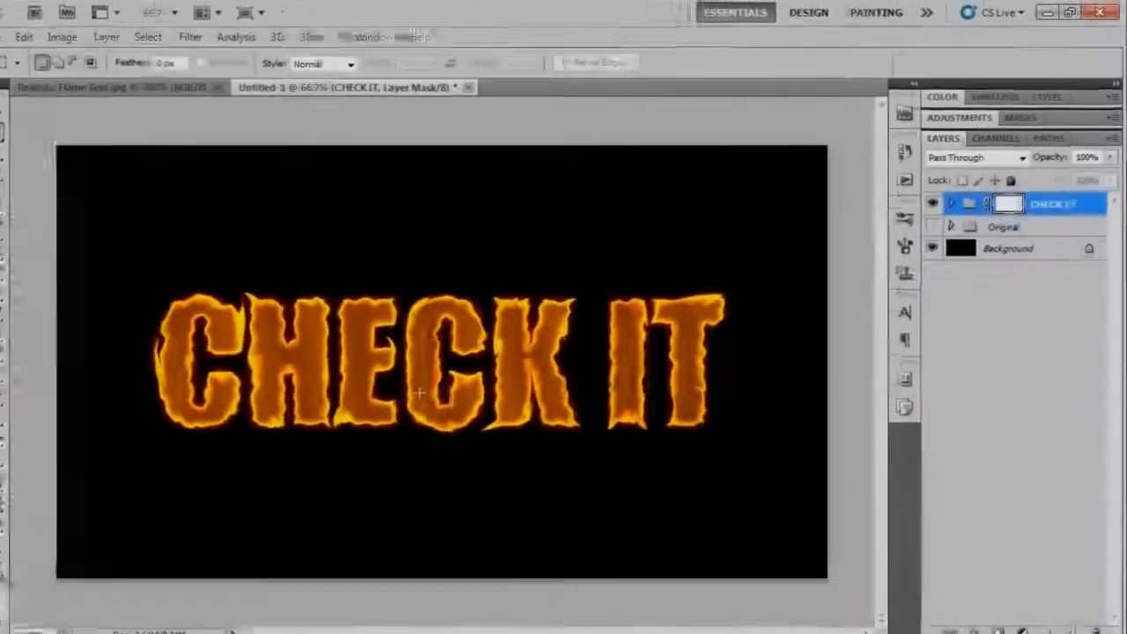
- Fade the letter tops on the group mask with a 250 px black brush, and paint white to bring part of them back
{"action": "key", "text": "b"}
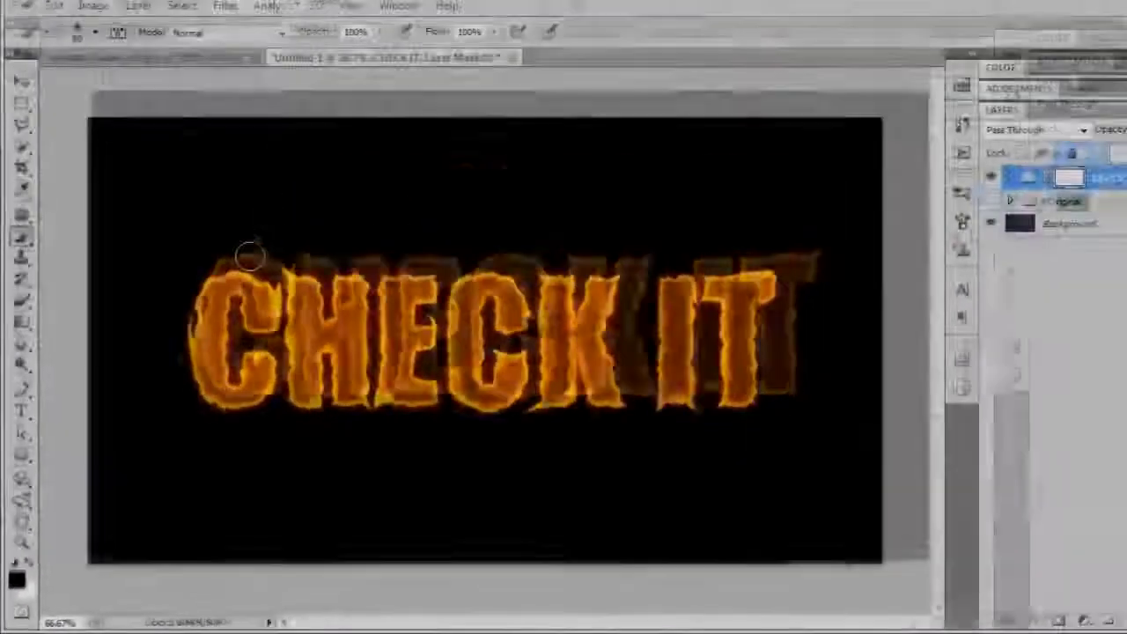
{"action": "key", "text": "bracketright"}
{"action": "key", "text": "bracketright"}
{"action": "key", "text": "bracketright"}
{"action": "key", "text": "bracketright"}
{"action": "key", "text": "bracketright"}
{"action": "key", "text": "bracketright"}
{"action": "key", "text": "bracketright"}
{"action": "key", "text": "bracketright"}
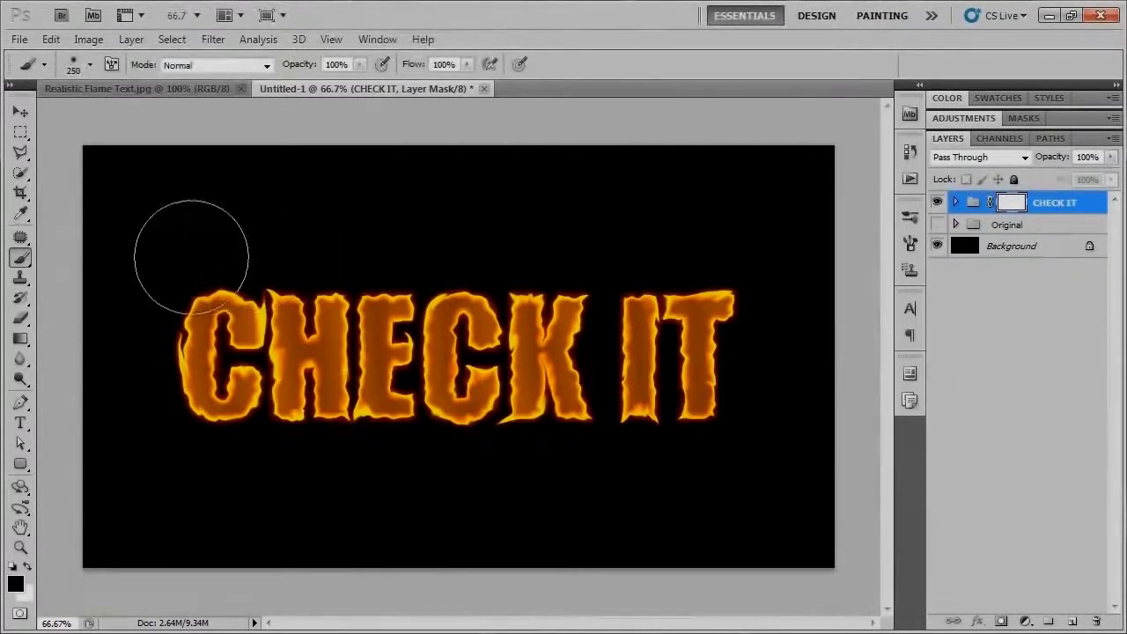
{"action": "left_click_drag", "start_coordinate": [207, 262], "coordinate": [722, 259]}
{"action": "left_click_drag", "start_coordinate": [171, 259], "coordinate": [783, 260]}
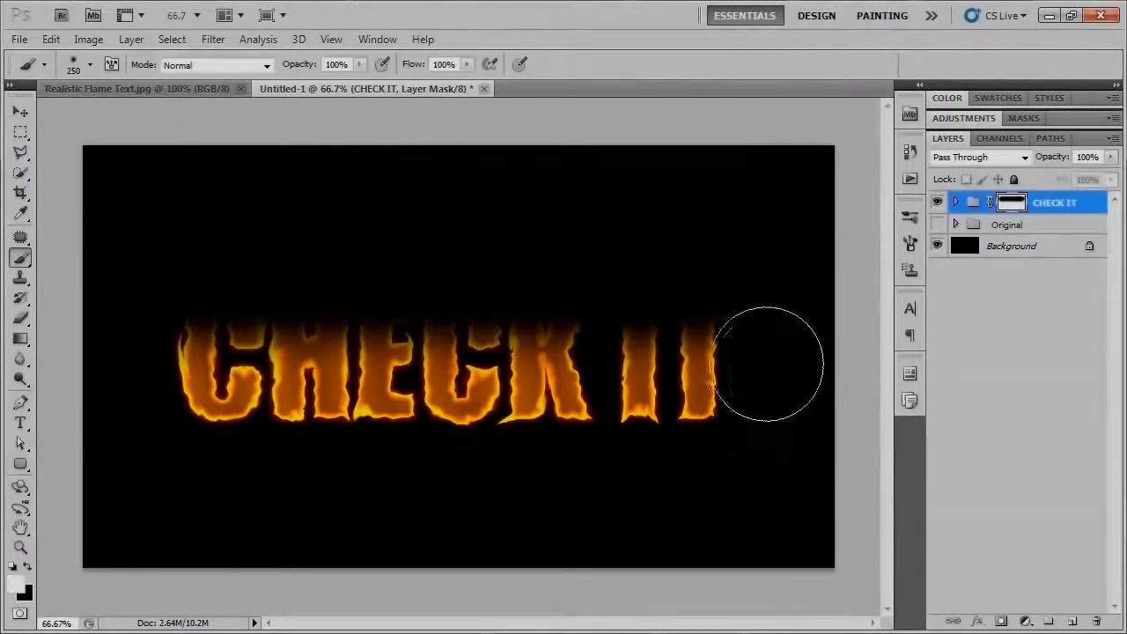
{"action": "mouse_move", "coordinate": [757, 352]}
{"action": "left_mouse_down"}
{"action": "mouse_move", "coordinate": [716, 388]}
{"action": "mouse_move", "coordinate": [503, 394]}
{"action": "mouse_move", "coordinate": [377, 379]}
{"action": "mouse_move", "coordinate": [173, 397]}
{"action": "left_mouse_up"}
- Fade the tops of the letters again by painting black on the group mask with a 90 px brush
{"action": "key", "text": "x"}
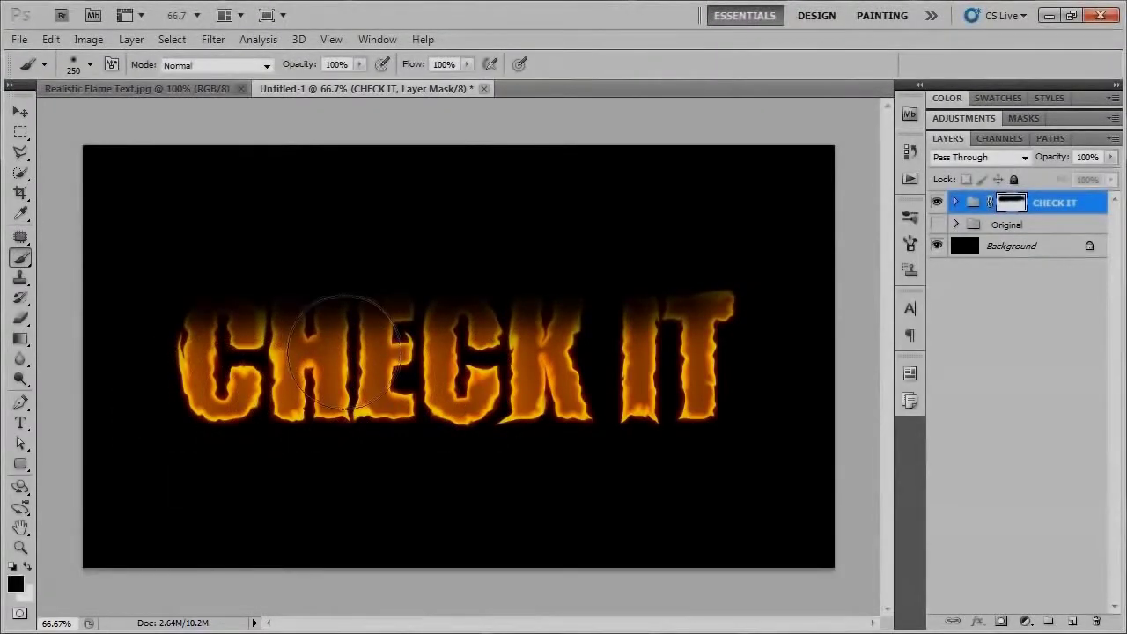
{"action": "key", "text": "bracketleft"}
{"action": "key", "text": "bracketleft"}
{"action": "key", "text": "bracketleft"}
{"action": "key", "text": "bracketleft"}
{"action": "key", "text": "bracketleft"}
{"action": "key", "text": "bracketleft"}
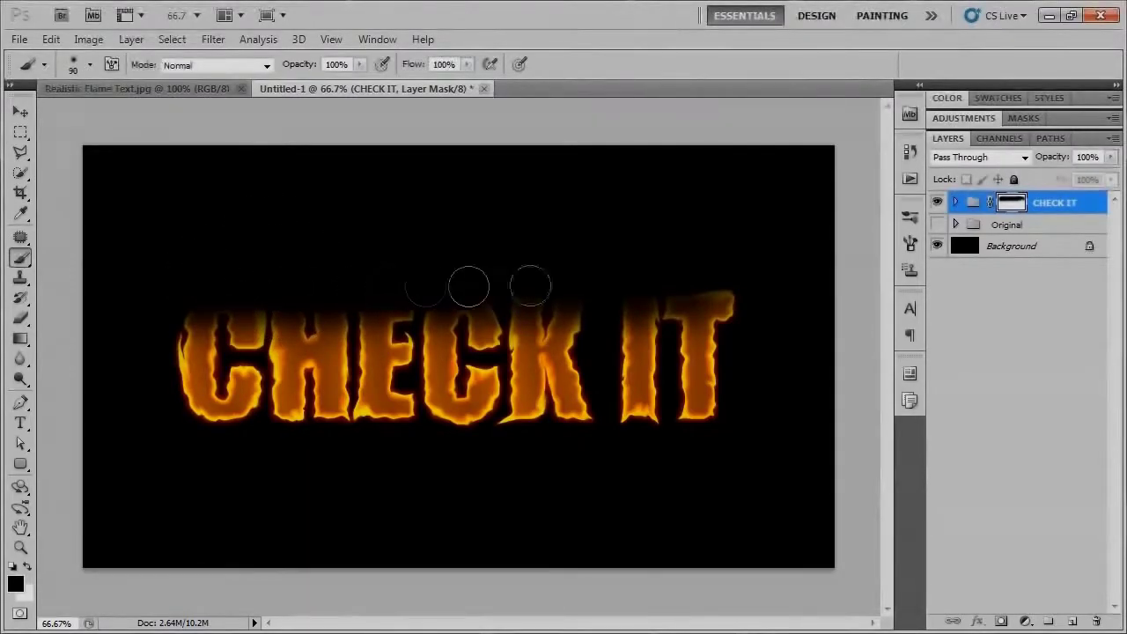
{"action": "left_click_drag", "start_coordinate": [546, 280], "coordinate": [769, 283]}
- Enlarge the mask brush to 300 px
{"action": "key", "text": "bracketright"}
{"action": "key", "text": "bracketright"}
{"action": "key", "text": "bracketright"}
{"action": "key", "text": "bracketright"}
{"action": "key", "text": "bracketright"}
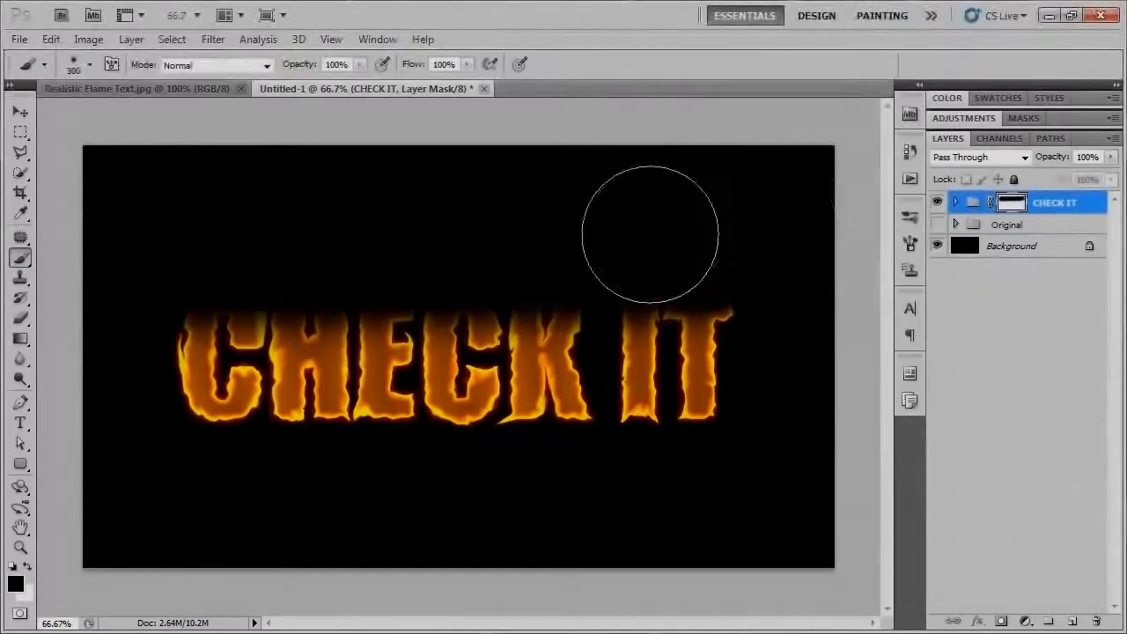
{"action": "key", "text": "bracketright"}
{"action": "key", "text": "bracketright"}
{"action": "key", "text": "bracketright"}
{"action": "key", "text": "bracketright"}
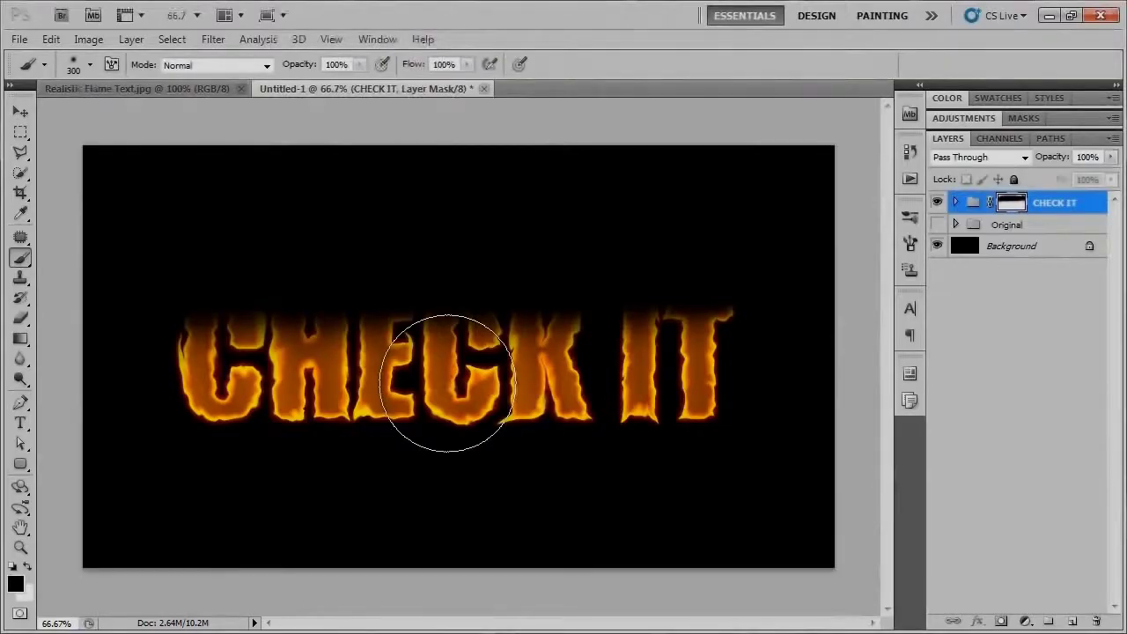
- Open the recent fire image fire_by_shaedsofgrey.jpg
{"action": "left_click", "coordinate": [18, 39]}
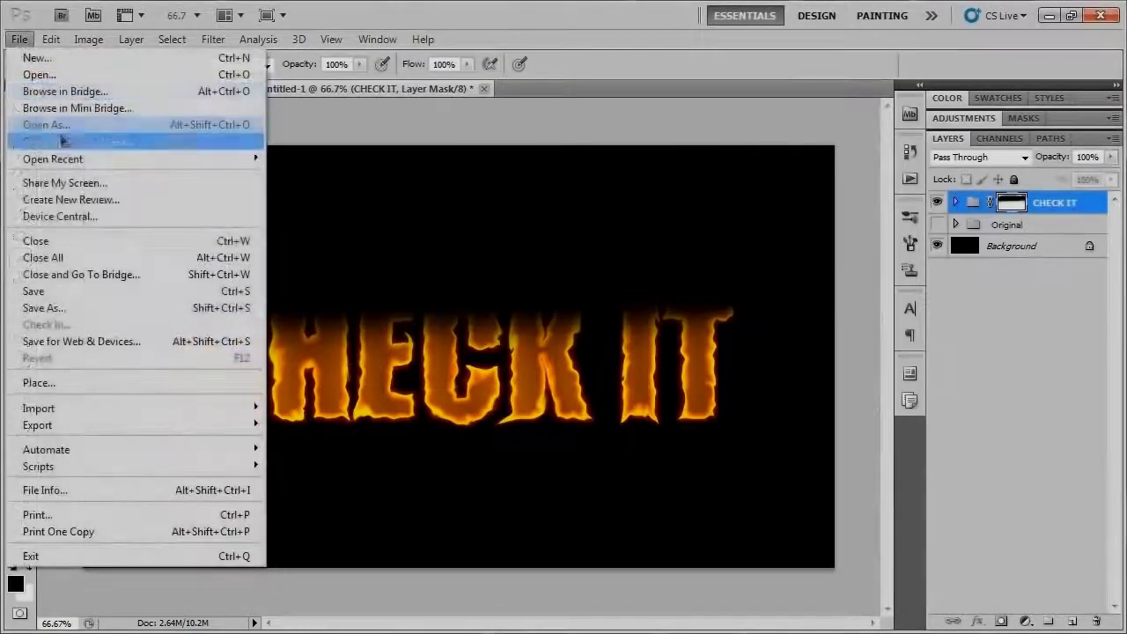
{"action": "mouse_move", "coordinate": [73, 162]}
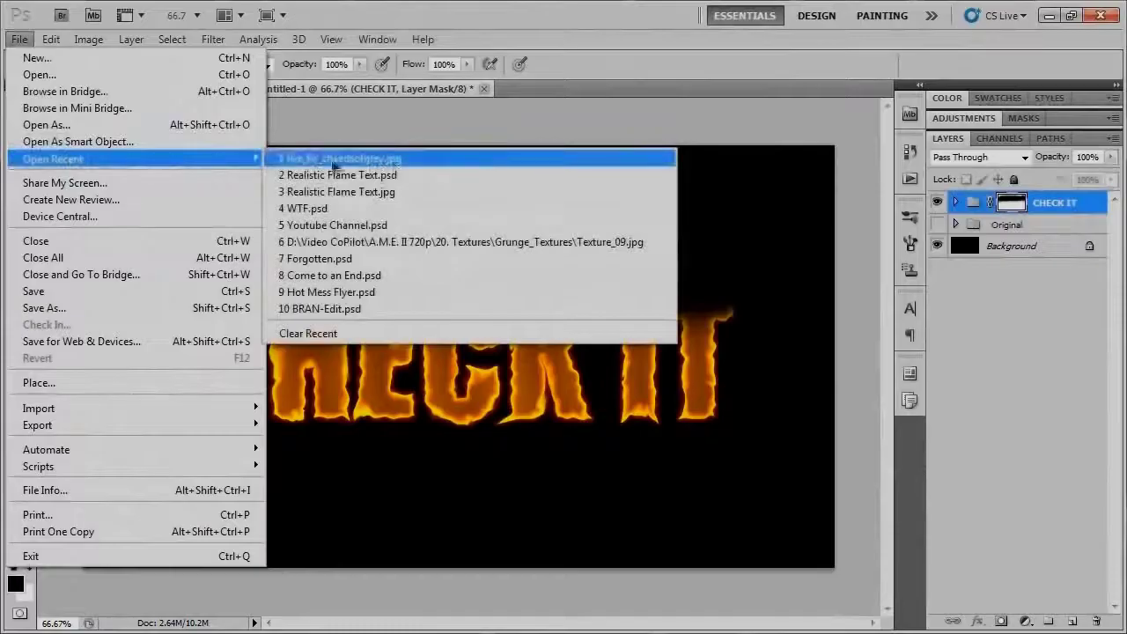
{"action": "left_click", "coordinate": [378, 159]}
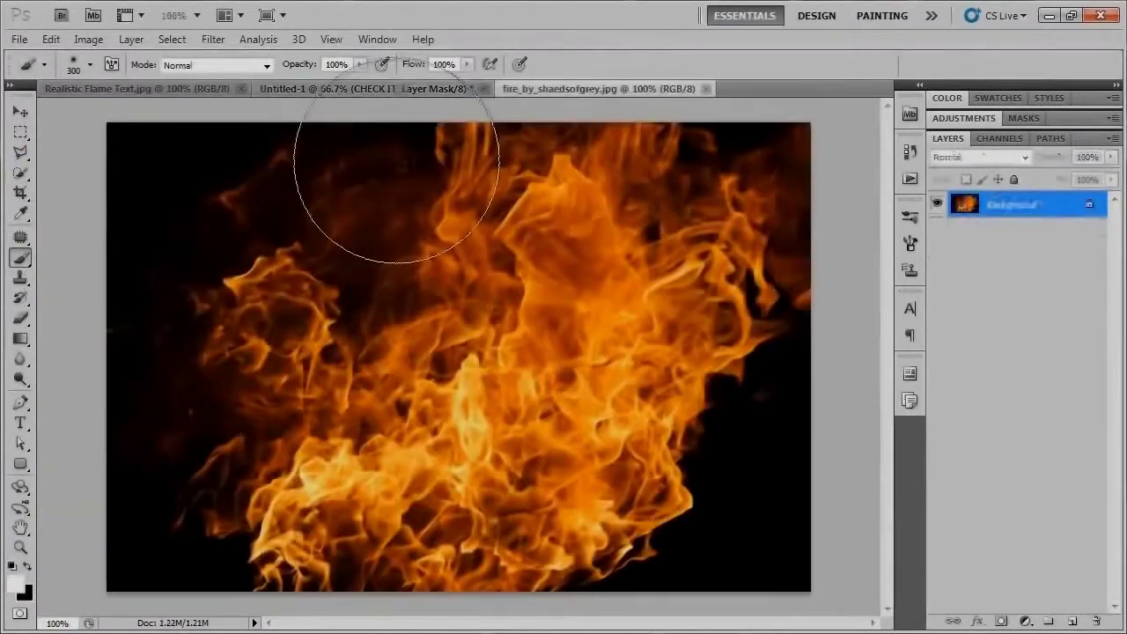
- Activate the Move tool and convert the fire image's locked Background into a regular layer with Normal mode and 100% opacity
{"action": "left_click", "coordinate": [20, 110]}
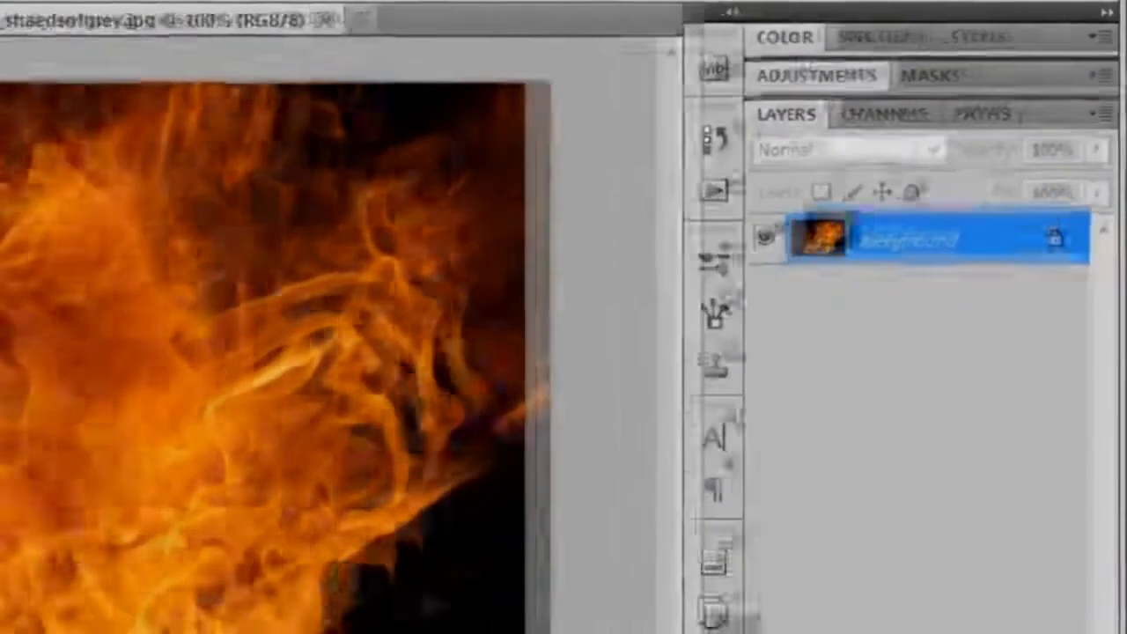
{"action": "double_click", "coordinate": [920, 285]}
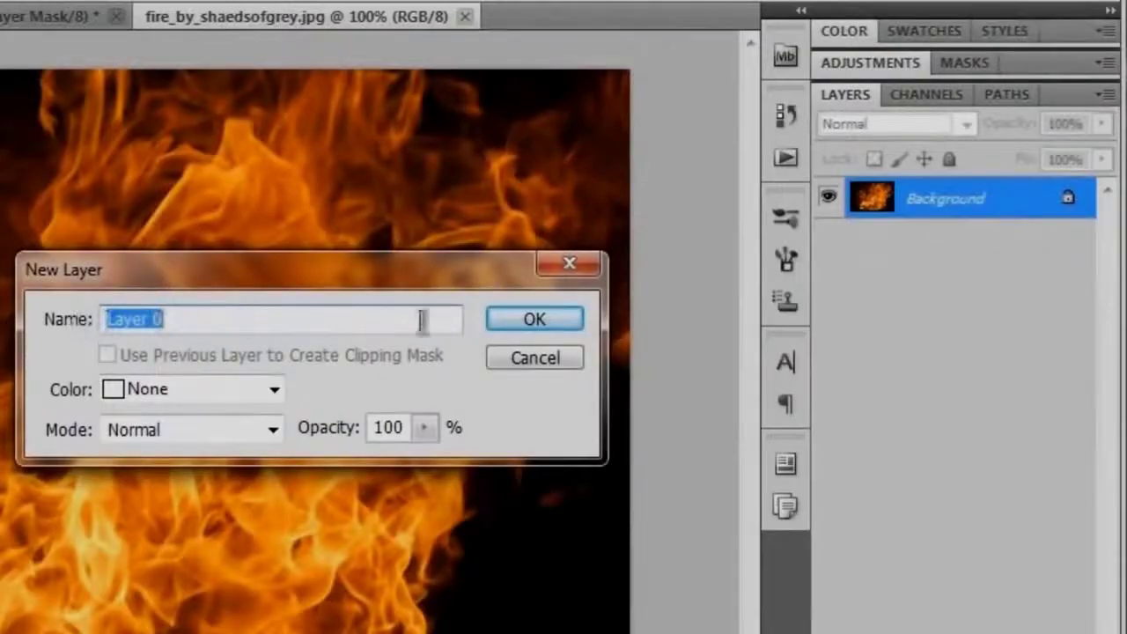
{"action": "left_click", "coordinate": [536, 316]}
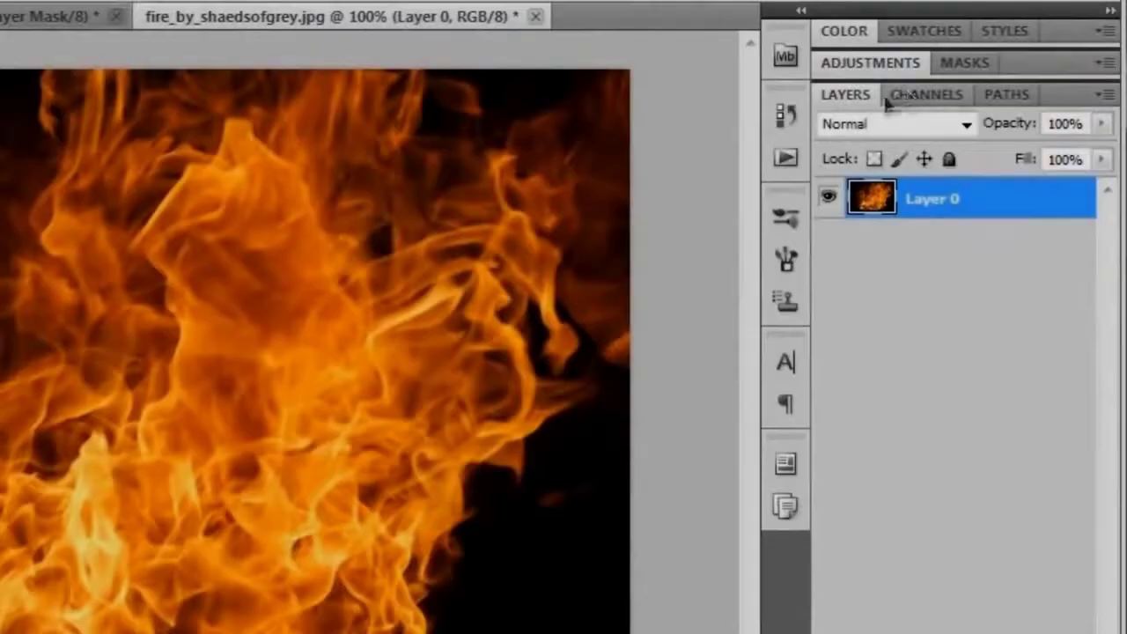
- Load the fire image's Green channel as a selection and move the selected flames into the Untitled-1 text document
{"action": "left_click", "coordinate": [927, 97]}
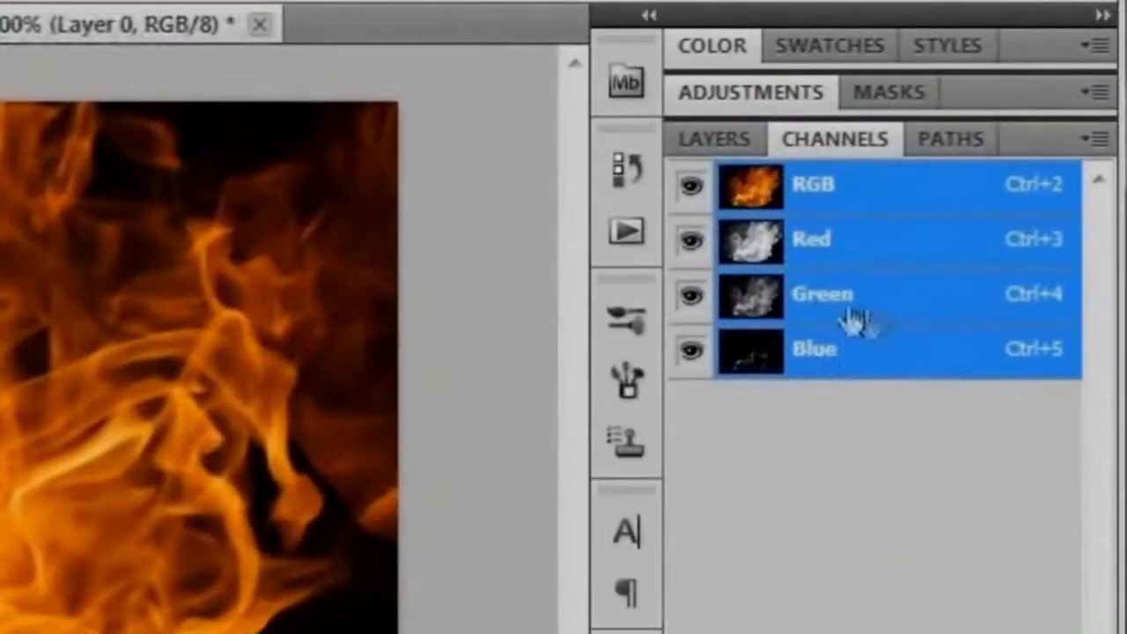
{"action": "left_click", "coordinate": [751, 304], "text": "ctrl"}
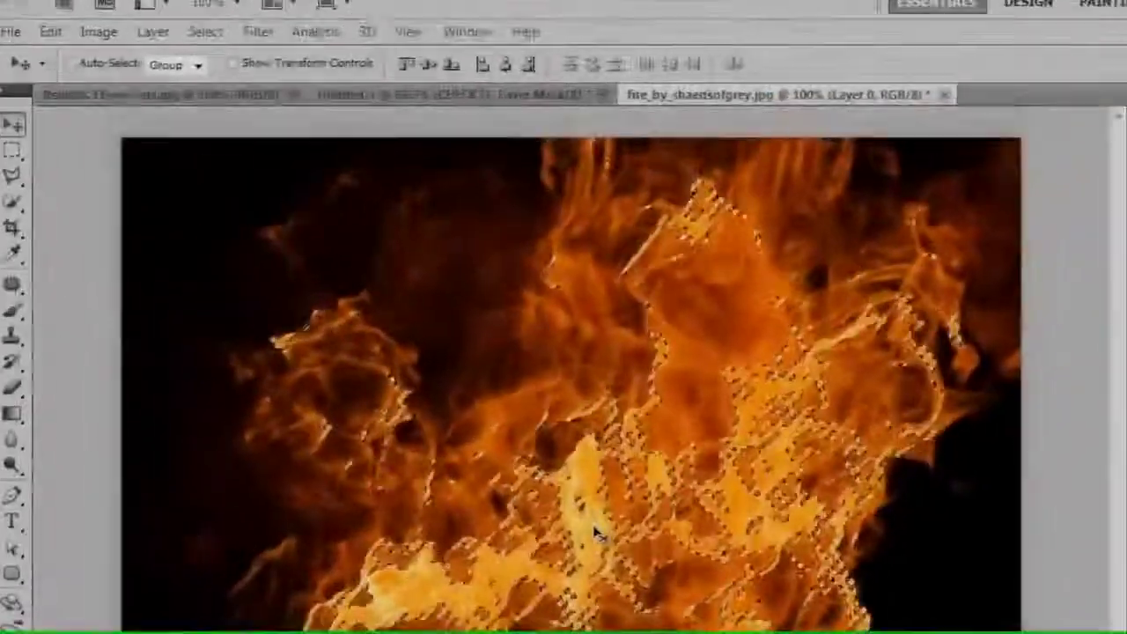
{"action": "left_click_drag", "start_coordinate": [597, 533], "coordinate": [572, 464]}
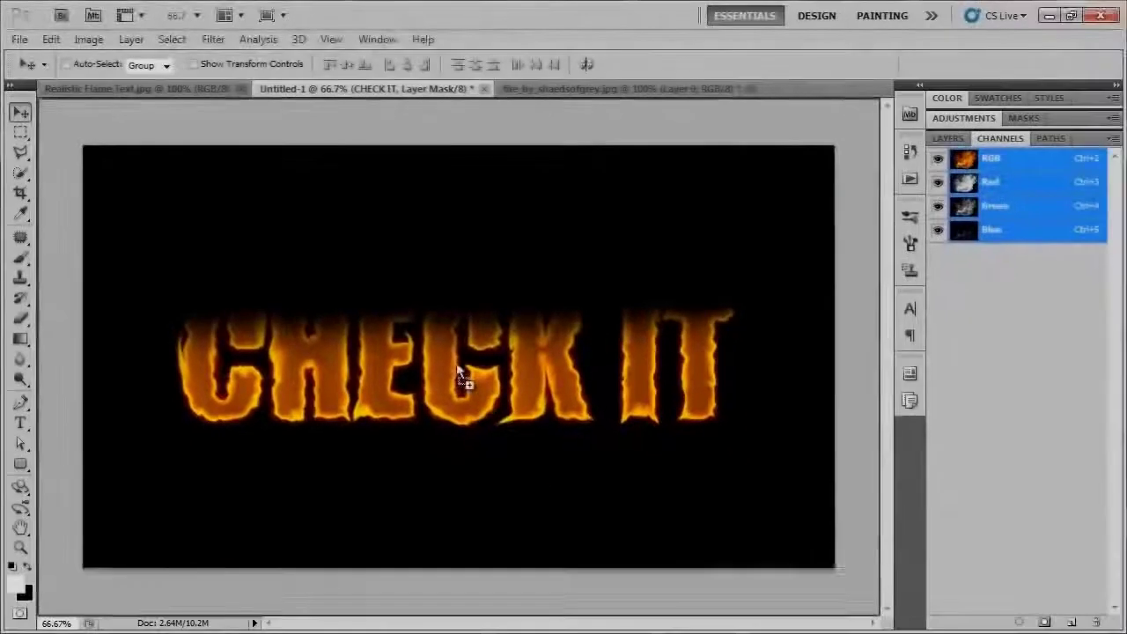
{"action": "left_click_drag", "start_coordinate": [457, 368], "coordinate": [455, 361]}
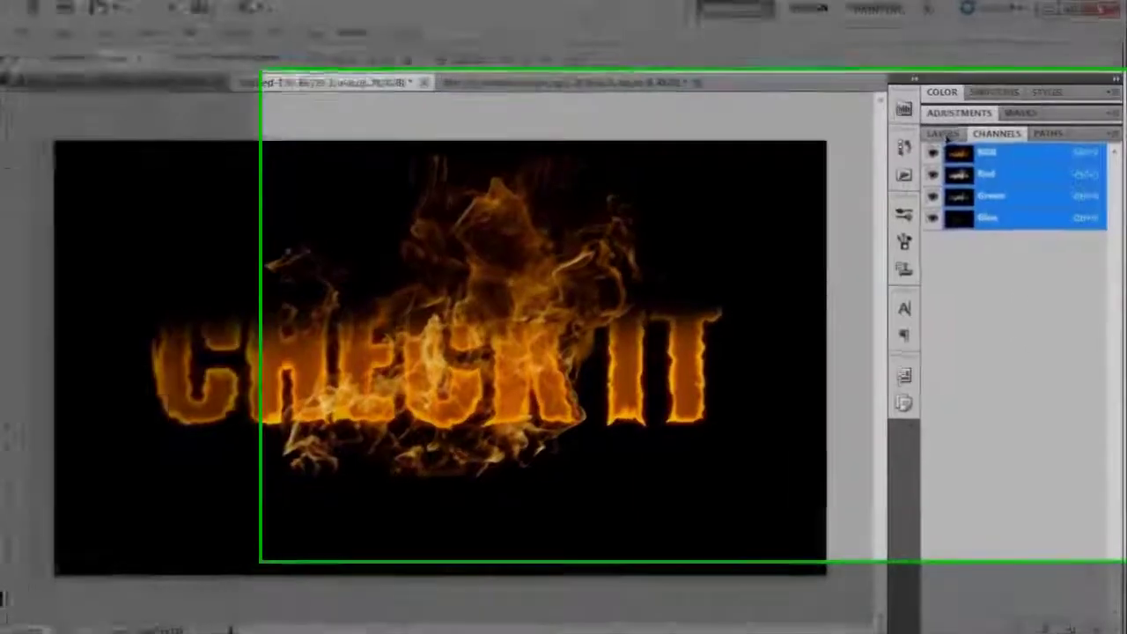
- Rename the new fire layer C and move its flames over the first letter of CHECK IT
{"action": "left_click", "coordinate": [947, 138]}
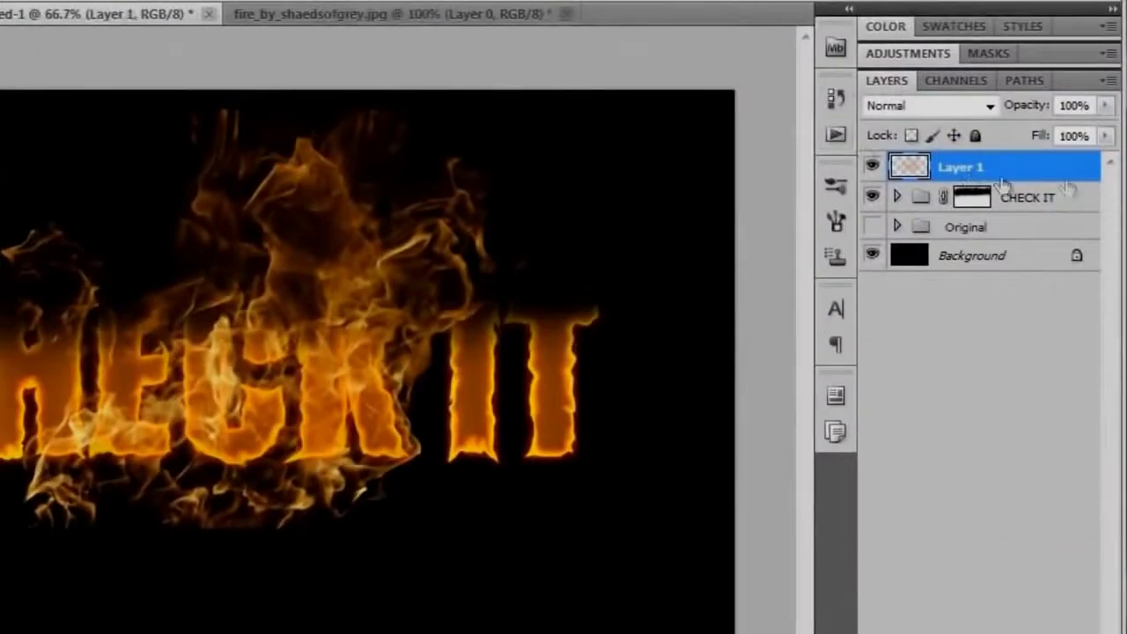
{"action": "double_click", "coordinate": [962, 169]}
{"action": "type", "text": "C"}
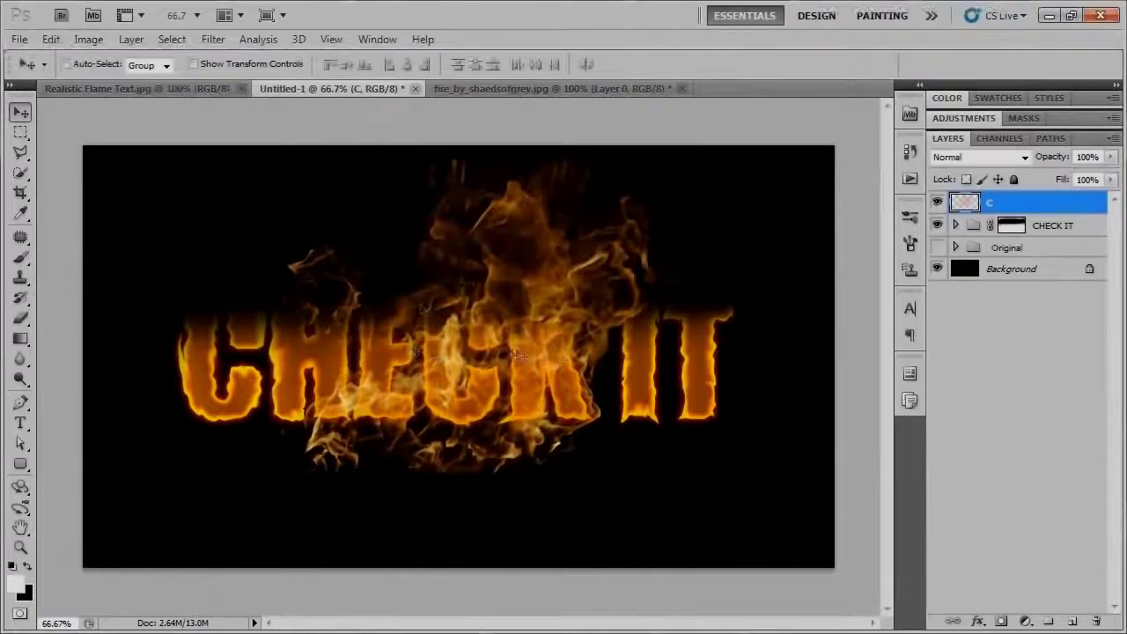
{"action": "left_click_drag", "start_coordinate": [517, 358], "coordinate": [283, 375]}
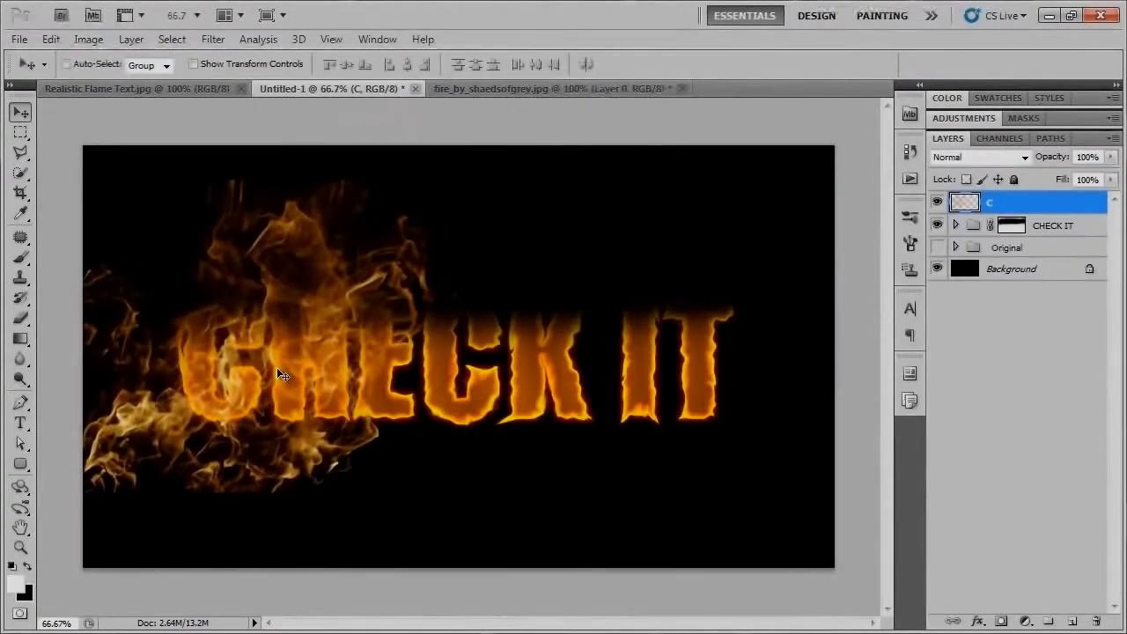
- Free-transform the C fire layer to 68.50% width and 85.37% height and place it over the letter C
{"action": "key", "text": "ctrl+t"}
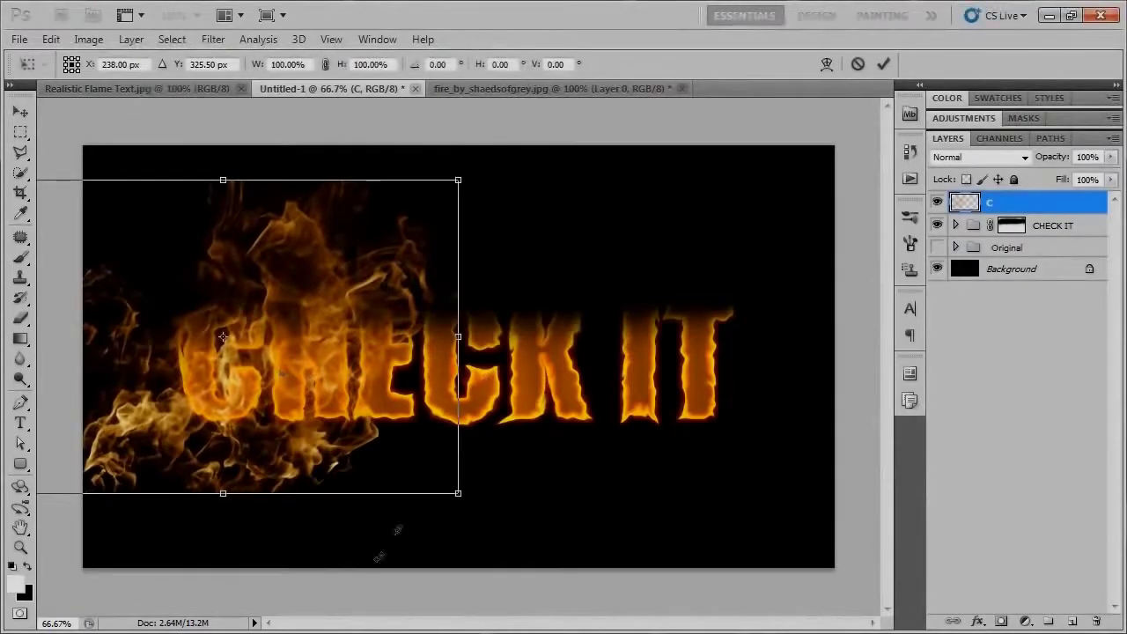
{"action": "left_click_drag", "start_coordinate": [458, 495], "coordinate": [326, 497]}
{"action": "left_click_drag", "start_coordinate": [204, 476], "coordinate": [233, 467]}
{"action": "left_click_drag", "start_coordinate": [194, 509], "coordinate": [194, 470]}
{"action": "mouse_move", "coordinate": [257, 435]}
{"action": "left_mouse_down"}
{"action": "mouse_move", "coordinate": [242, 445]}
{"action": "mouse_move", "coordinate": [266, 444]}
{"action": "mouse_move", "coordinate": [254, 443]}
{"action": "left_mouse_up"}
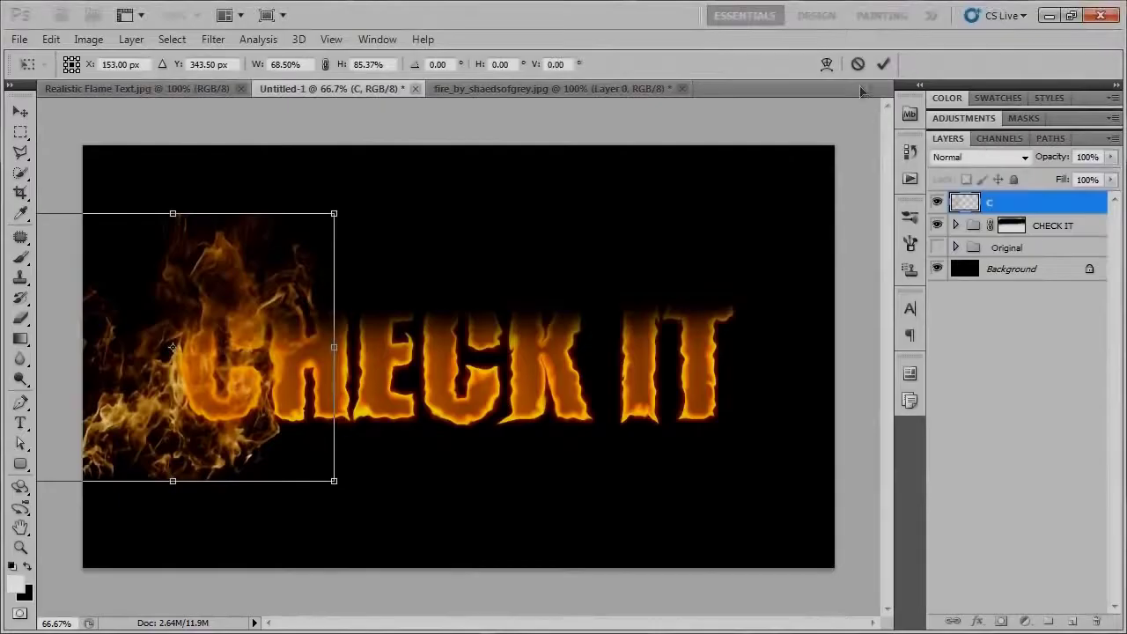
{"action": "left_click", "coordinate": [883, 63]}
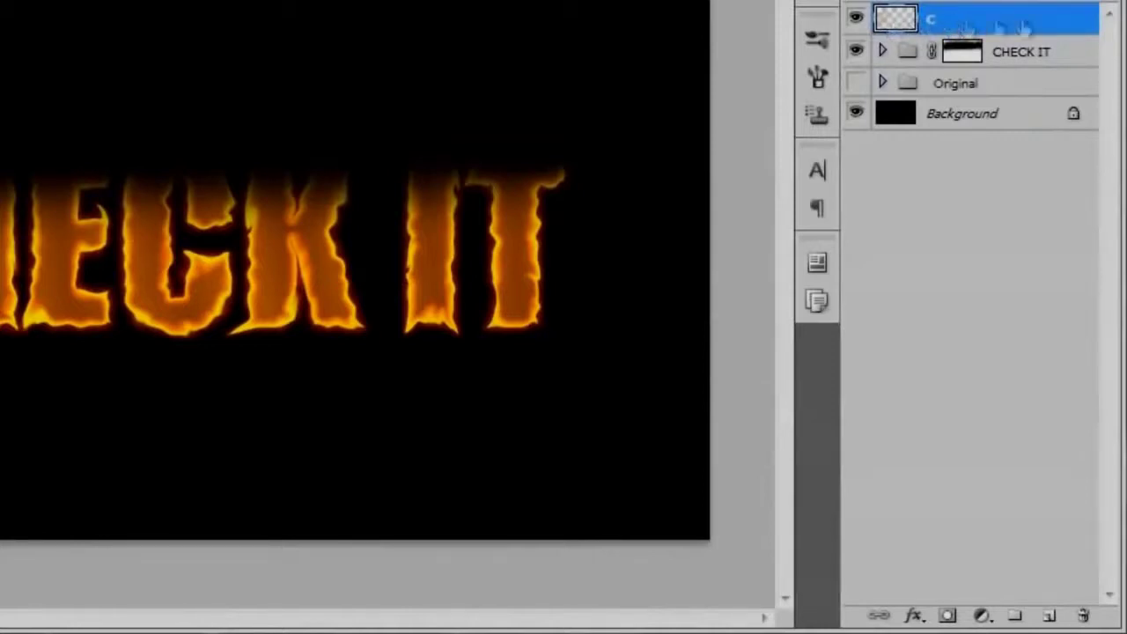
- Add a layer mask to the C fire layer and paint black with a reduced brush over the flames below the first letter
{"action": "left_click", "coordinate": [946, 619]}
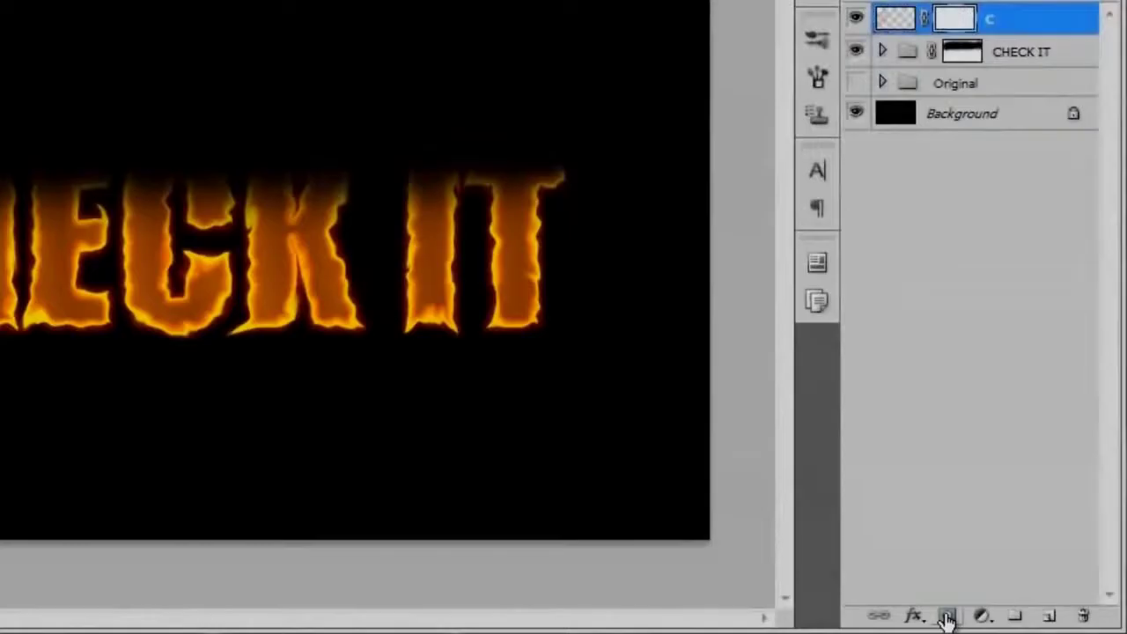
{"action": "left_click_drag", "start_coordinate": [296, 402], "coordinate": [300, 396]}
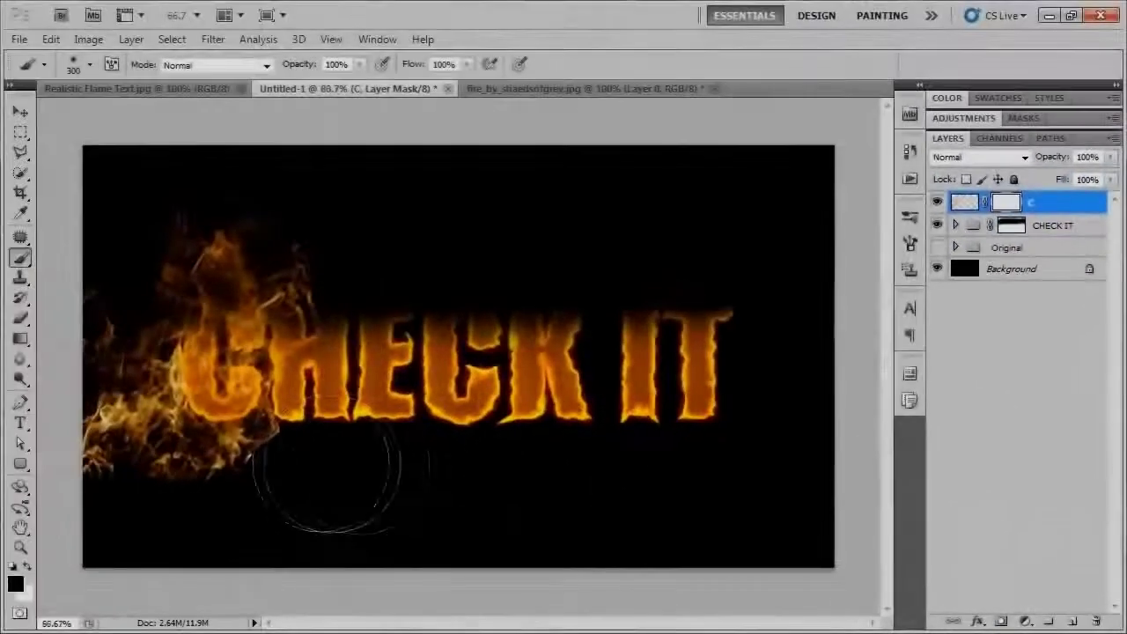
{"action": "scroll", "coordinate": [327, 461], "scroll_direction": "up", "scroll_amount": 5}
{"action": "left_click_drag", "start_coordinate": [303, 460], "coordinate": [576, 470]}
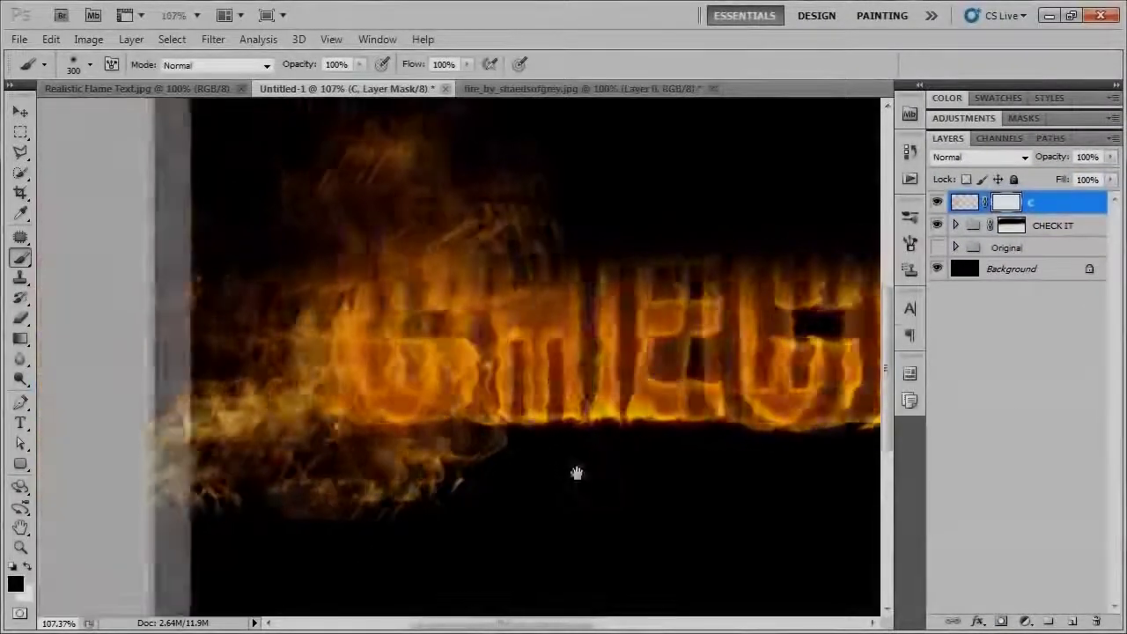
{"action": "key", "text": "bracketleft"}
{"action": "key", "text": "bracketleft"}
{"action": "key", "text": "bracketleft"}
{"action": "key", "text": "bracketleft"}
{"action": "key", "text": "bracketleft"}
{"action": "key", "text": "bracketleft"}
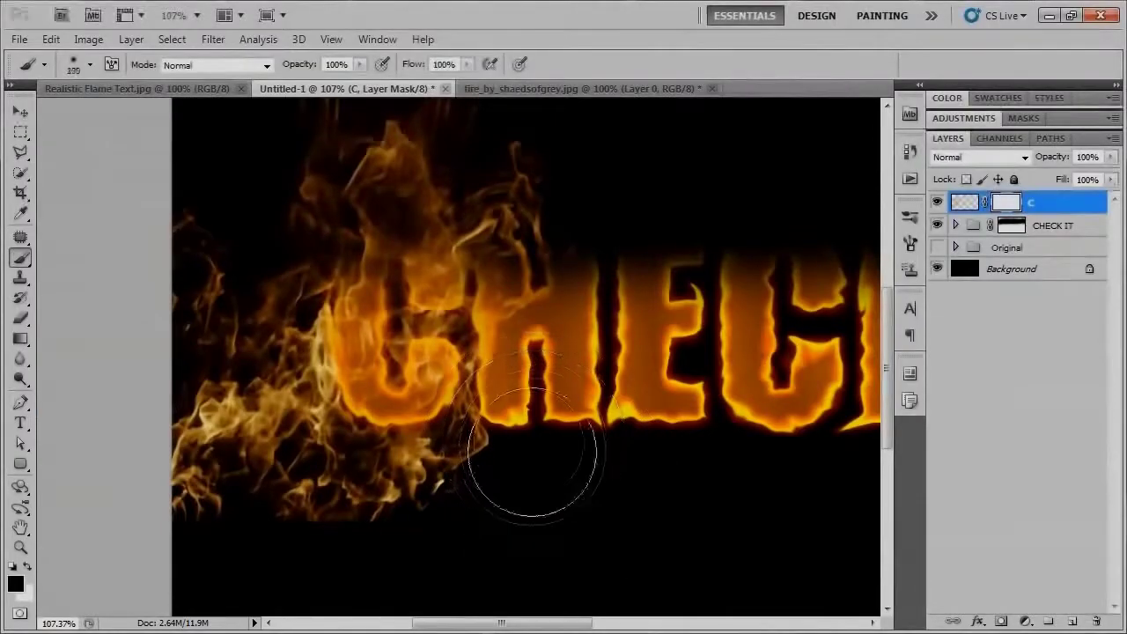
{"action": "mouse_move", "coordinate": [534, 465]}
{"action": "left_mouse_down"}
{"action": "mouse_move", "coordinate": [525, 414]}
{"action": "mouse_move", "coordinate": [519, 449]}
{"action": "mouse_move", "coordinate": [494, 405]}
{"action": "mouse_move", "coordinate": [479, 455]}
{"action": "mouse_move", "coordinate": [402, 502]}
{"action": "mouse_move", "coordinate": [301, 498]}
{"action": "mouse_move", "coordinate": [343, 513]}
{"action": "mouse_move", "coordinate": [334, 466]}
{"action": "mouse_move", "coordinate": [399, 492]}
{"action": "left_mouse_up"}
{"action": "key", "text": "bracketleft"}
{"action": "scroll", "coordinate": [399, 493], "scroll_direction": "up", "scroll_amount": 3}
{"action": "key", "text": "bracketleft"}
{"action": "key", "text": "bracketleft"}
{"action": "key", "text": "bracketright"}
{"action": "key", "text": "bracketright"}
{"action": "key", "text": "bracketright"}
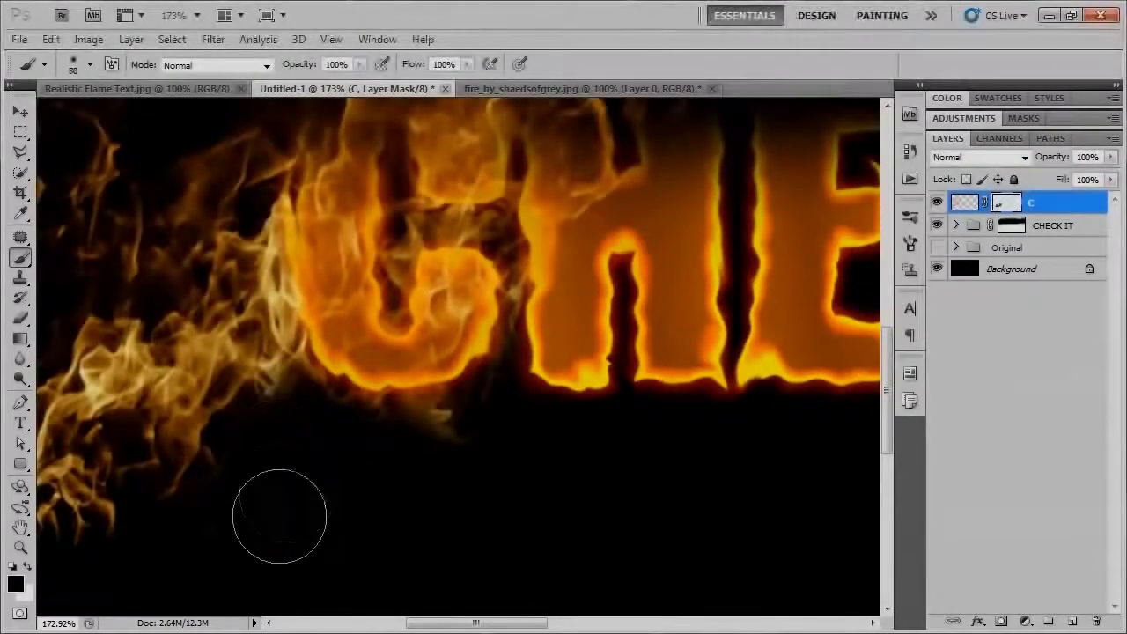
- Mask out the flames to the lower left of the letter C, starting with a 100 px brush
{"action": "scroll", "coordinate": [264, 531], "scroll_direction": "down", "scroll_amount": 3}
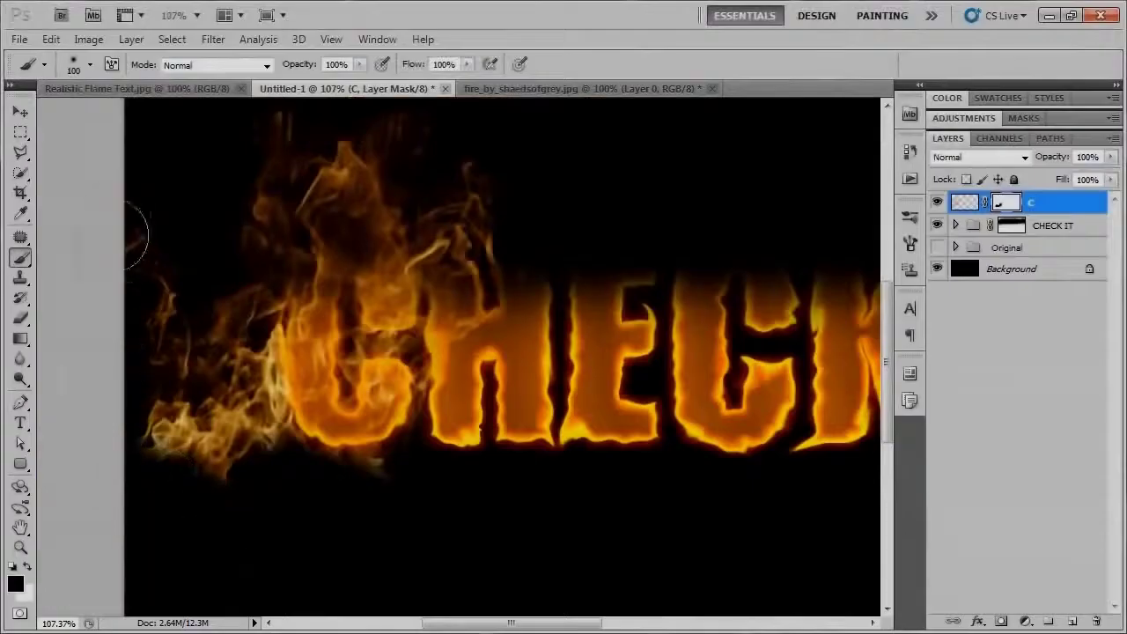
{"action": "mouse_move", "coordinate": [138, 391]}
{"action": "left_mouse_down"}
{"action": "mouse_move", "coordinate": [172, 386]}
{"action": "mouse_move", "coordinate": [194, 332]}
{"action": "mouse_move", "coordinate": [152, 297]}
{"action": "mouse_move", "coordinate": [171, 444]}
{"action": "mouse_move", "coordinate": [208, 443]}
{"action": "left_mouse_up"}
{"action": "scroll", "coordinate": [209, 443], "scroll_direction": "up", "scroll_amount": 3}
{"action": "key", "text": "bracketleft"}
{"action": "key", "text": "bracketleft"}
{"action": "key", "text": "bracketleft"}
{"action": "key", "text": "bracketleft"}
{"action": "left_click_drag", "start_coordinate": [311, 465], "coordinate": [315, 473]}
- Refine the flame mask along the left edge of the letter C with a 10 px brush
{"action": "key", "text": "bracketleft"}
{"action": "key", "text": "bracketleft"}
{"action": "key", "text": "bracketleft"}
{"action": "key", "text": "bracketleft"}
{"action": "key", "text": "bracketleft"}
{"action": "key", "text": "bracketleft"}
{"action": "key", "text": "bracketleft"}
{"action": "key", "text": "bracketleft"}
{"action": "mouse_move", "coordinate": [325, 392]}
{"action": "left_mouse_down"}
{"action": "mouse_move", "coordinate": [297, 390]}
{"action": "mouse_move", "coordinate": [344, 387]}
{"action": "left_mouse_up"}
{"action": "scroll", "coordinate": [344, 386], "scroll_direction": "down", "scroll_amount": 2}
{"action": "scroll", "coordinate": [317, 370], "scroll_direction": "up", "scroll_amount": 5}
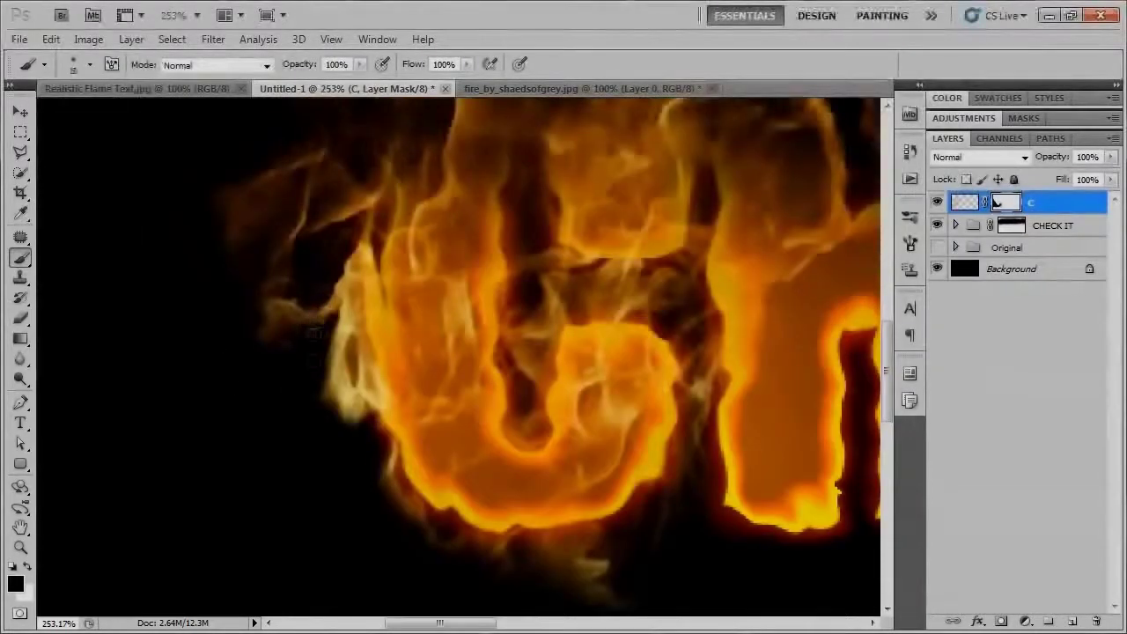
{"action": "left_click_drag", "start_coordinate": [315, 333], "coordinate": [323, 310]}
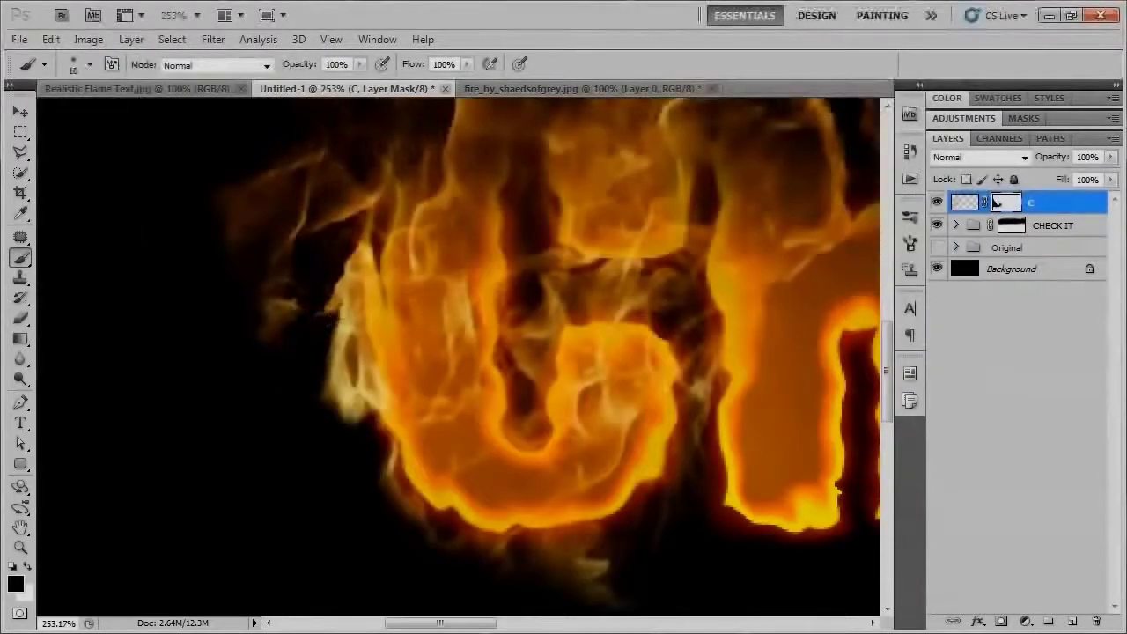
- Enlarge the mask brush and paint out the stray flame wisps beside the upper left of the letter C
{"action": "key", "text": "bracketright"}
{"action": "key", "text": "bracketright"}
{"action": "key", "text": "bracketright"}
{"action": "key", "text": "bracketright"}
{"action": "key", "text": "bracketright"}
{"action": "key", "text": "bracketright"}
{"action": "key", "text": "bracketright"}
{"action": "left_click_drag", "start_coordinate": [275, 378], "coordinate": [256, 295]}
{"action": "left_click_drag", "start_coordinate": [264, 220], "coordinate": [152, 369]}
{"action": "left_click_drag", "start_coordinate": [183, 437], "coordinate": [225, 374]}
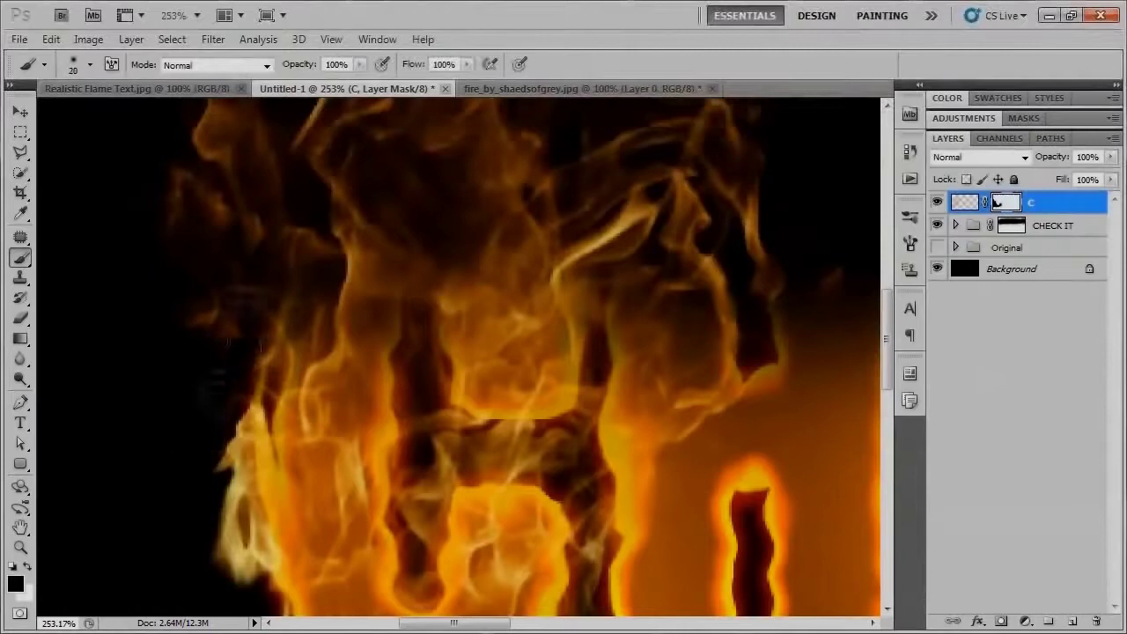
- Paint black on the C layer's mask to remove the flames overlapping the letter H
{"action": "scroll", "coordinate": [212, 341], "scroll_direction": "down", "scroll_amount": 2}
{"action": "scroll", "coordinate": [190, 317], "scroll_direction": "down", "scroll_amount": 7}
{"action": "scroll", "coordinate": [280, 330], "scroll_direction": "up", "scroll_amount": 8}
{"action": "key", "text": "bracketright"}
{"action": "key", "text": "bracketright"}
{"action": "mouse_move", "coordinate": [507, 377]}
{"action": "left_mouse_down"}
{"action": "mouse_move", "coordinate": [516, 339]}
{"action": "mouse_move", "coordinate": [568, 311]}
{"action": "mouse_move", "coordinate": [534, 189]}
{"action": "mouse_move", "coordinate": [442, 440]}
{"action": "left_mouse_up"}
- Clear the flames from the opening of the letter C and its gap to the H with a 30 px mask brush
{"action": "scroll", "coordinate": [502, 486], "scroll_direction": "up", "scroll_amount": 4}
{"action": "key", "text": "bracketleft"}
{"action": "key", "text": "bracketleft"}
{"action": "key", "text": "bracketleft"}
{"action": "key", "text": "bracketleft"}
{"action": "key", "text": "bracketleft"}
{"action": "mouse_move", "coordinate": [352, 368]}
{"action": "left_mouse_down"}
{"action": "mouse_move", "coordinate": [380, 375]}
{"action": "mouse_move", "coordinate": [252, 403]}
{"action": "mouse_move", "coordinate": [415, 390]}
{"action": "left_mouse_up"}
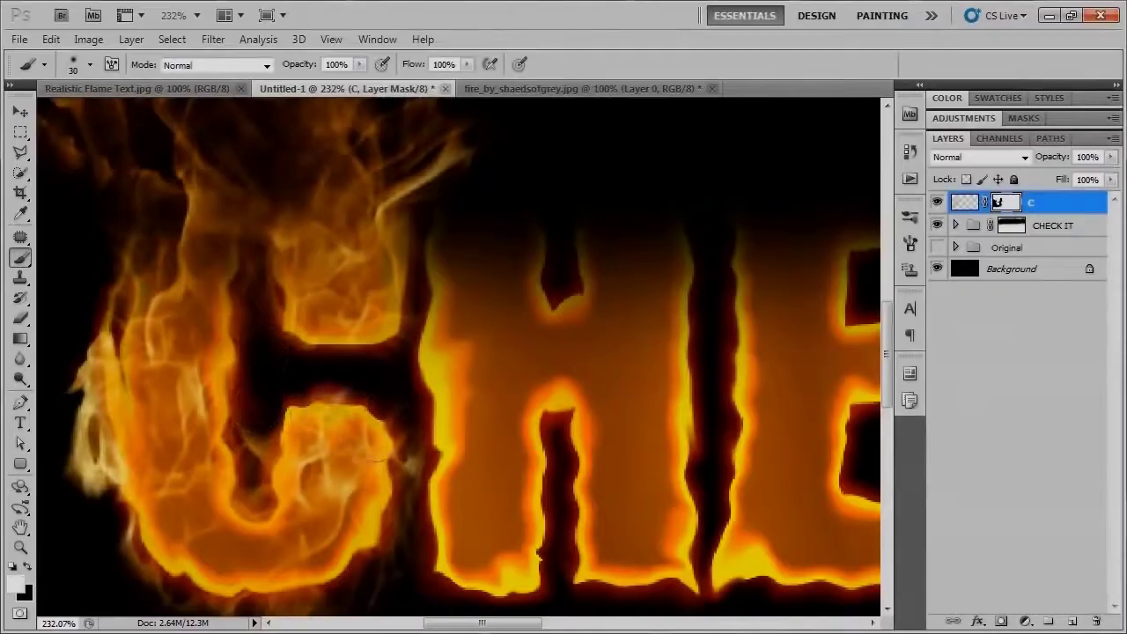
- Touch up the remaining flames in the lower inner gap of the letter C with a 10 px mask brush
{"action": "scroll", "coordinate": [375, 395], "scroll_direction": "down", "scroll_amount": 6}
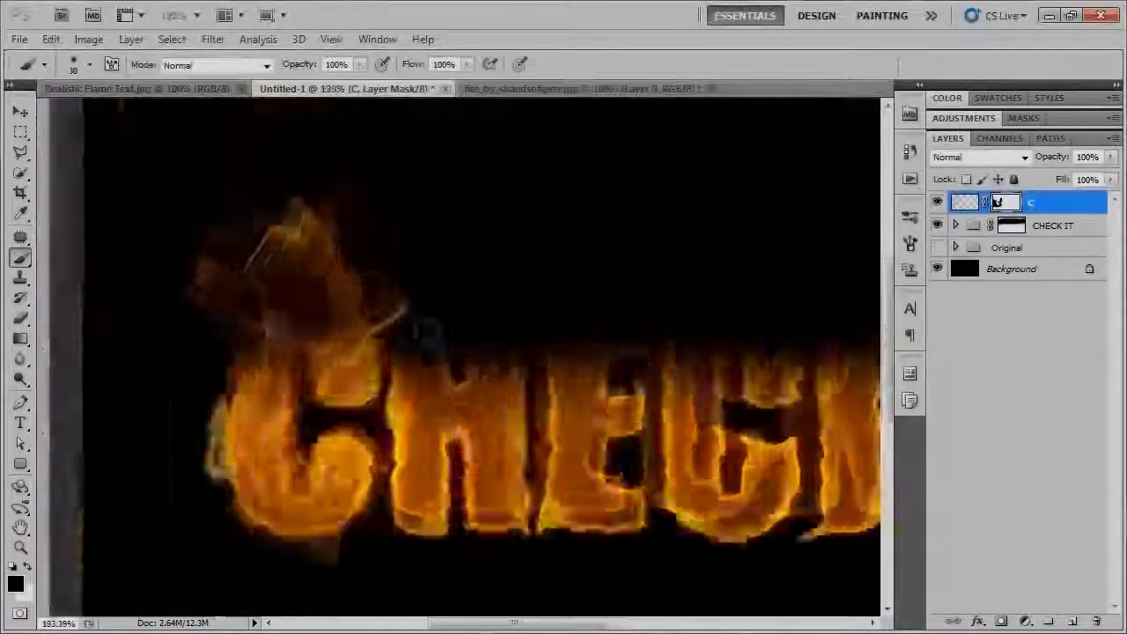
{"action": "scroll", "coordinate": [445, 268], "scroll_direction": "up", "scroll_amount": 4}
{"action": "scroll", "coordinate": [420, 294], "scroll_direction": "down", "scroll_amount": 4}
{"action": "scroll", "coordinate": [323, 408], "scroll_direction": "up", "scroll_amount": 6}
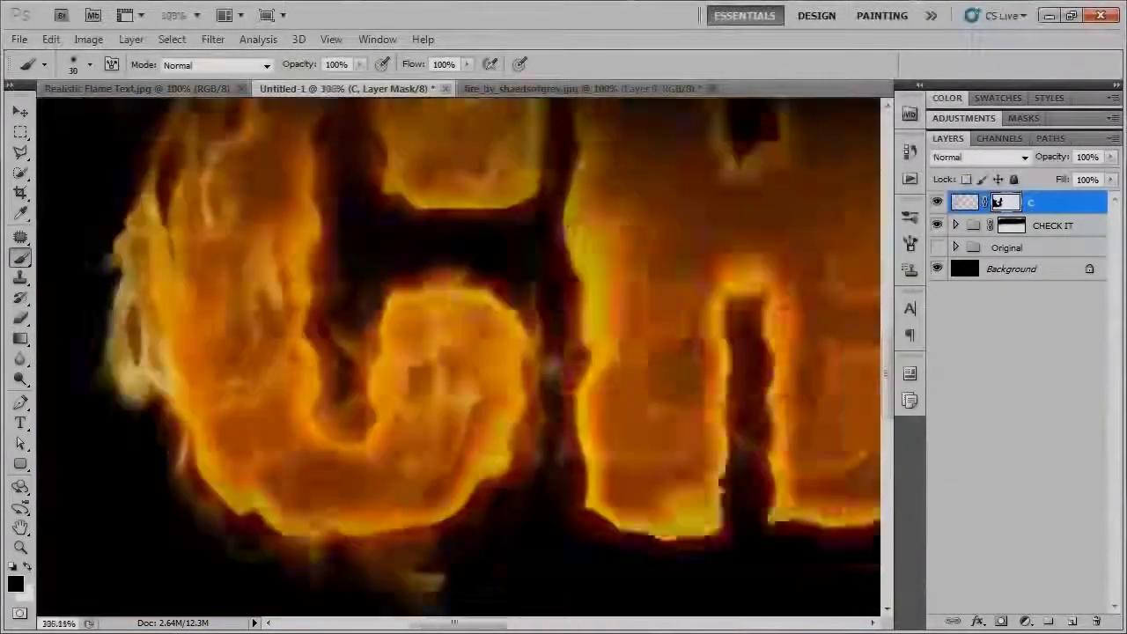
{"action": "key", "text": "bracketleft"}
{"action": "key", "text": "bracketleft"}
{"action": "mouse_move", "coordinate": [326, 388]}
{"action": "left_mouse_down"}
{"action": "mouse_move", "coordinate": [329, 349]}
{"action": "mouse_move", "coordinate": [311, 363]}
{"action": "mouse_move", "coordinate": [321, 384]}
{"action": "mouse_move", "coordinate": [298, 383]}
{"action": "mouse_move", "coordinate": [337, 334]}
{"action": "left_mouse_up"}
{"action": "scroll", "coordinate": [337, 334], "scroll_direction": "down", "scroll_amount": 6}
{"action": "scroll", "coordinate": [401, 373], "scroll_direction": "up", "scroll_amount": 1}
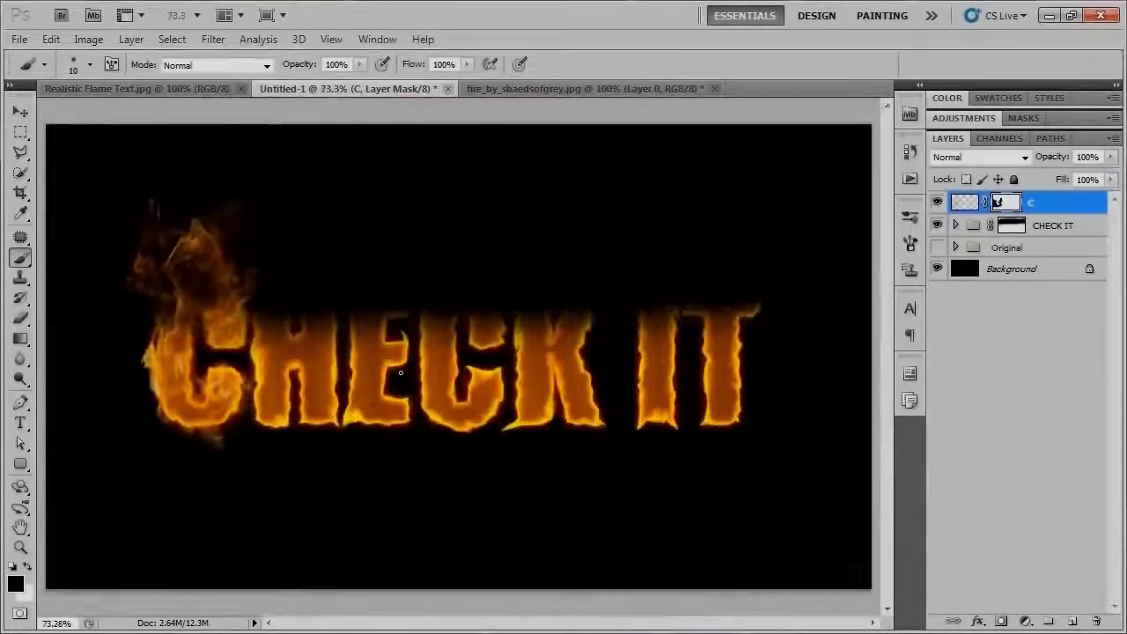
{"action": "scroll", "coordinate": [401, 374], "scroll_direction": "up", "scroll_amount": 7}
{"action": "mouse_move", "coordinate": [317, 352]}
{"action": "left_mouse_down"}
{"action": "mouse_move", "coordinate": [272, 369]}
{"action": "mouse_move", "coordinate": [252, 322]}
{"action": "mouse_move", "coordinate": [302, 337]}
{"action": "mouse_move", "coordinate": [390, 423]}
{"action": "mouse_move", "coordinate": [293, 498]}
{"action": "left_mouse_up"}
{"action": "scroll", "coordinate": [302, 337], "scroll_direction": "down", "scroll_amount": 3}
{"action": "scroll", "coordinate": [362, 440], "scroll_direction": "up", "scroll_amount": 4}
{"action": "scroll", "coordinate": [292, 498], "scroll_direction": "down", "scroll_amount": 8}
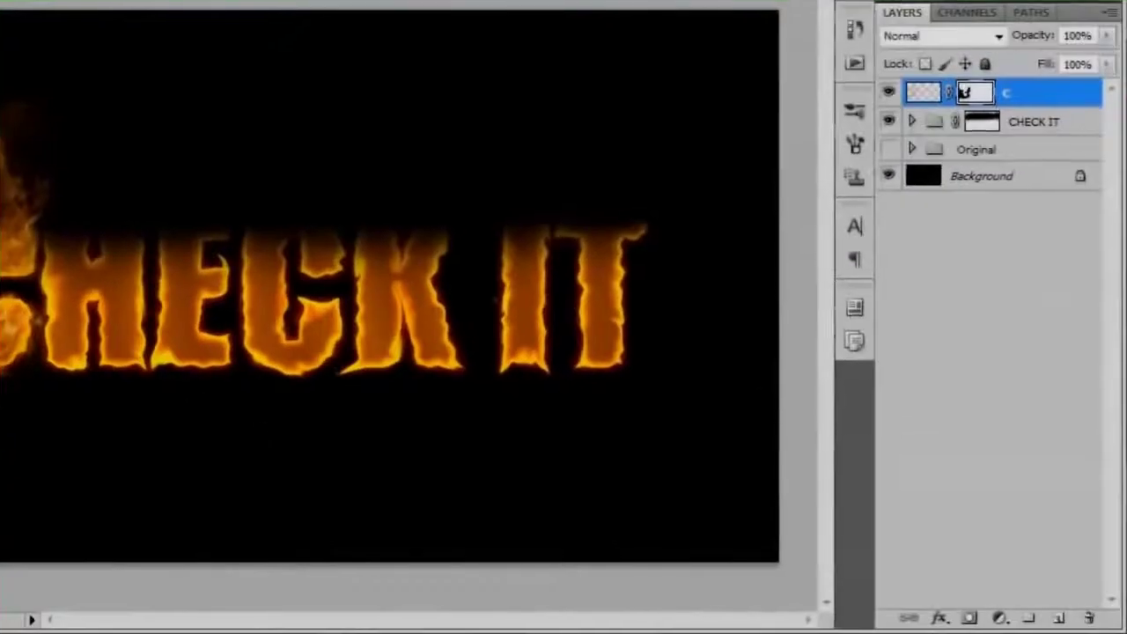
- Duplicate the C fire layer, set the copy's blend mode to Overlay, and duplicate that Overlay copy once more
{"action": "left_click", "coordinate": [1033, 95]}
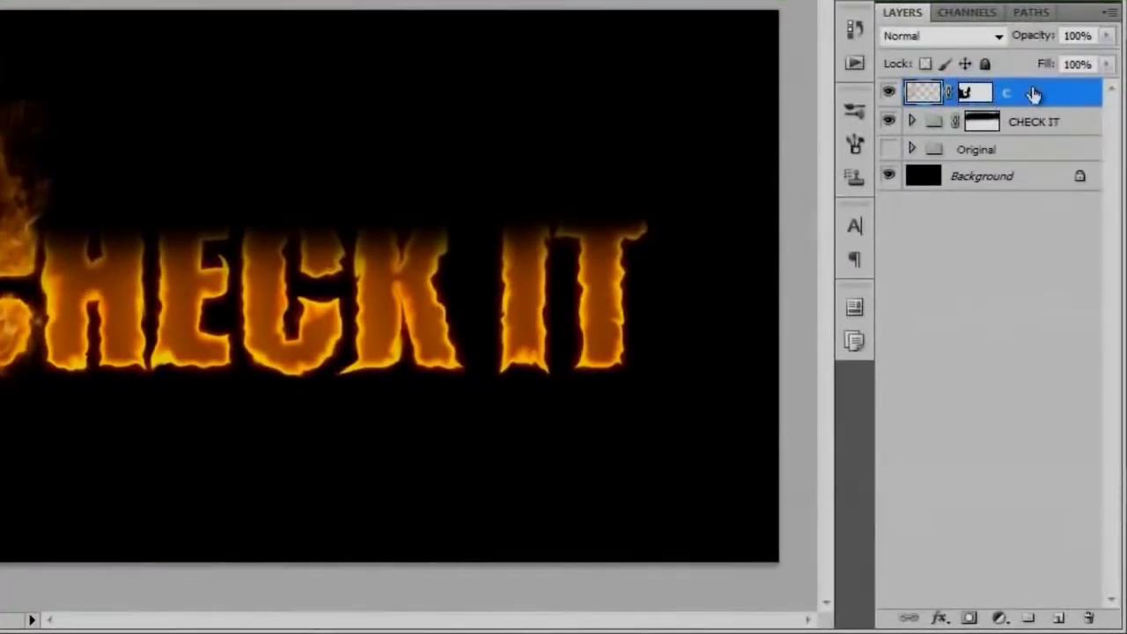
{"action": "key", "text": "ctrl+j"}
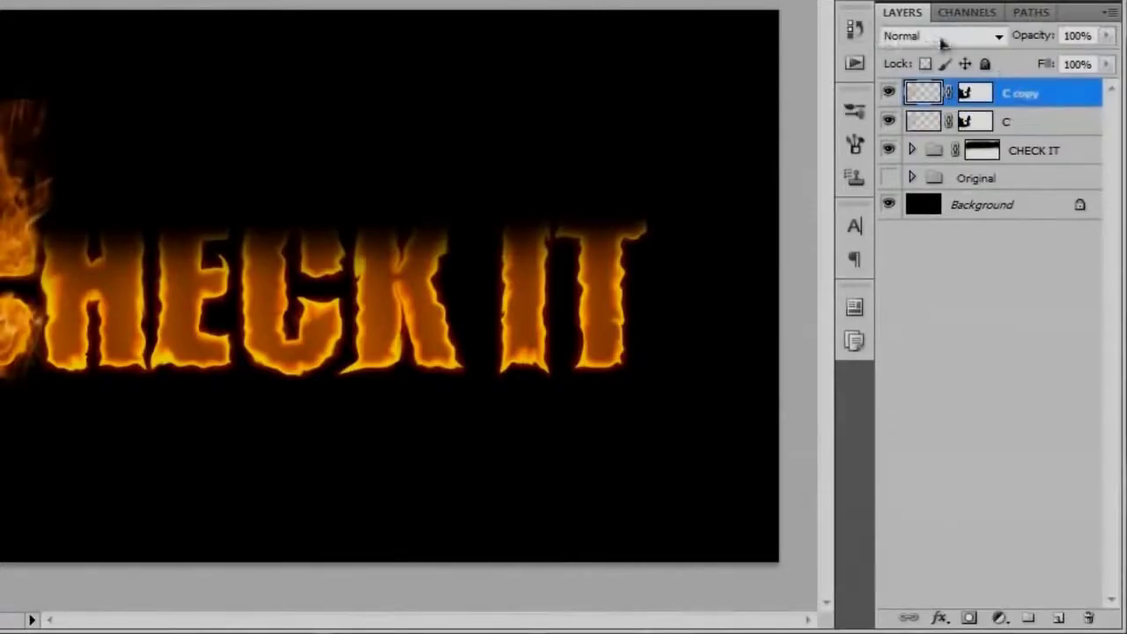
{"action": "left_click", "coordinate": [896, 44]}
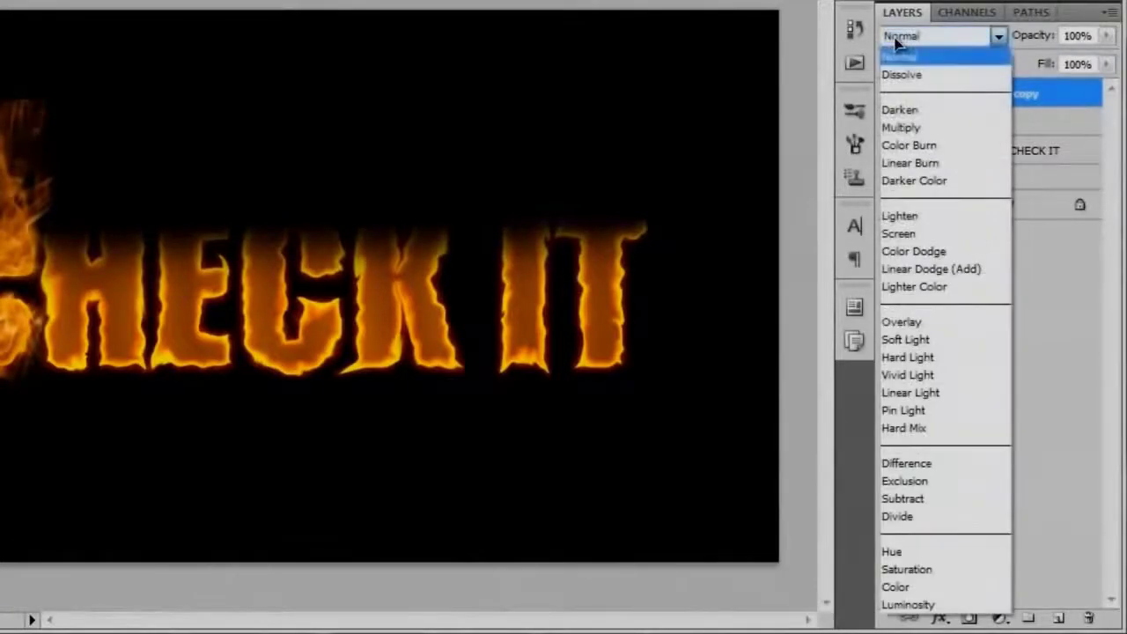
{"action": "left_click", "coordinate": [939, 323]}
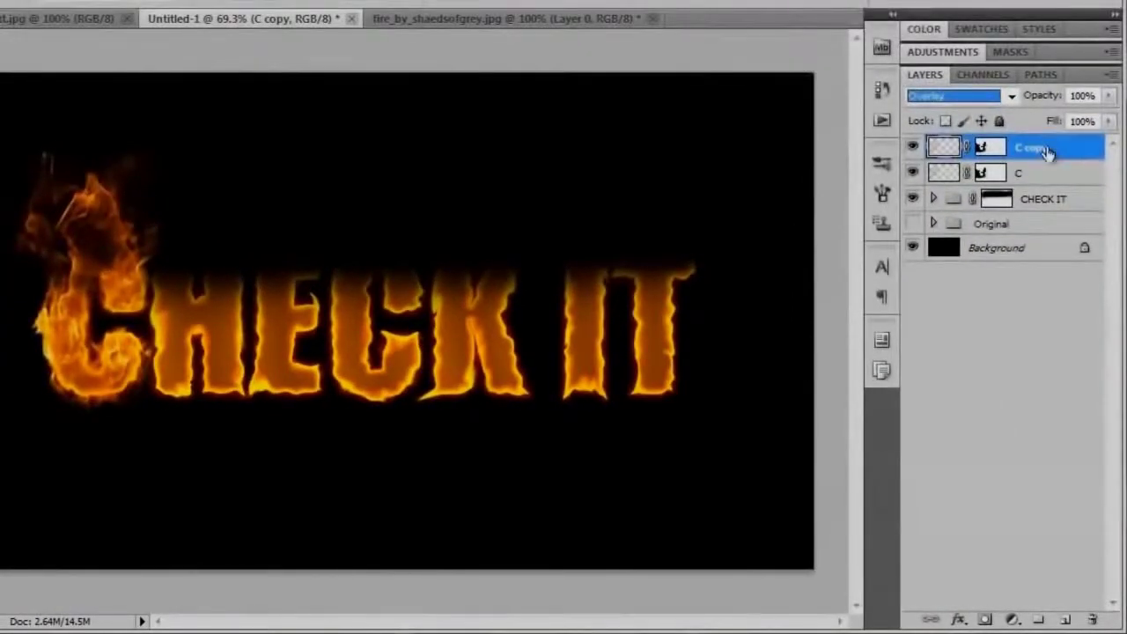
{"action": "key", "text": "ctrl+j"}
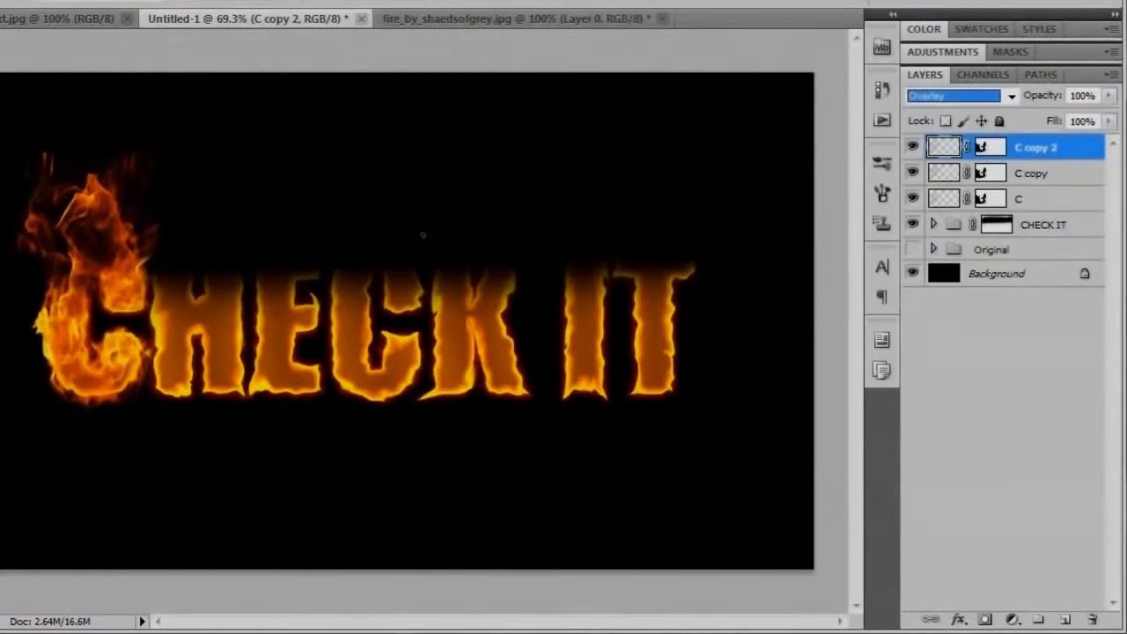
- Lower the opacity of the original C fire layer to 50% and inspect the flames on the letter up close
{"action": "left_click", "coordinate": [1028, 202]}
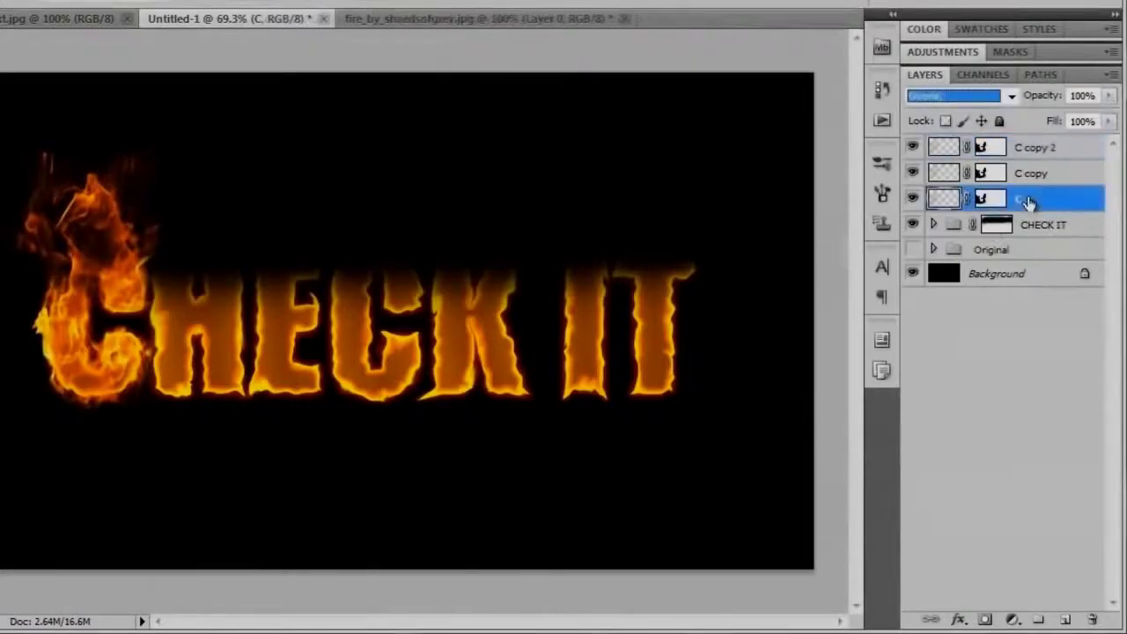
{"action": "left_click", "coordinate": [1077, 92]}
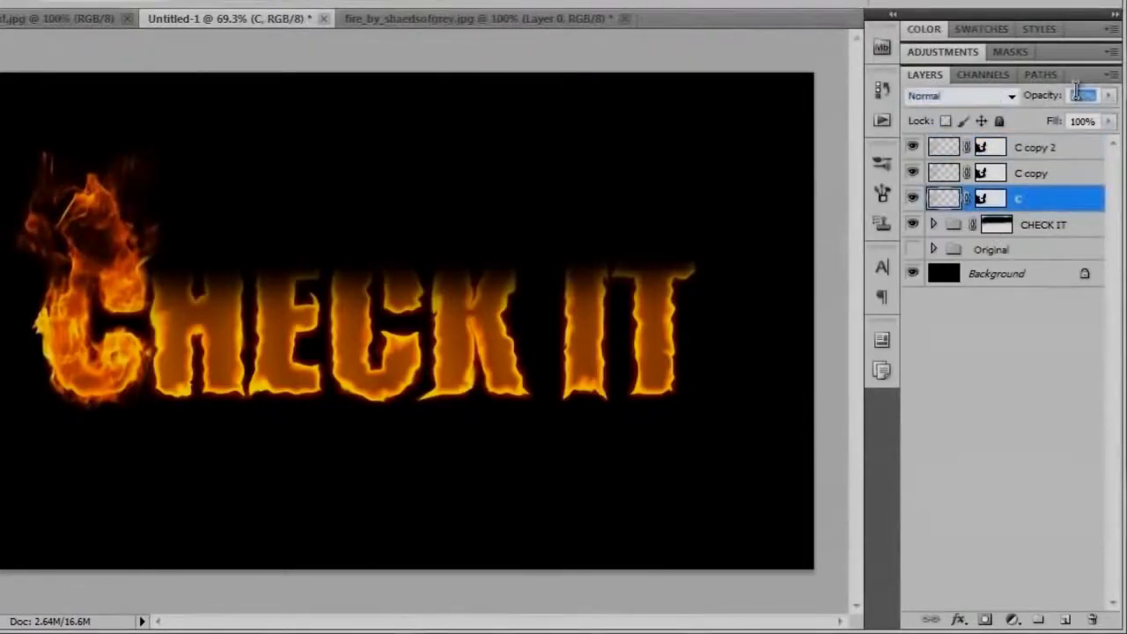
{"action": "type", "text": "50"}
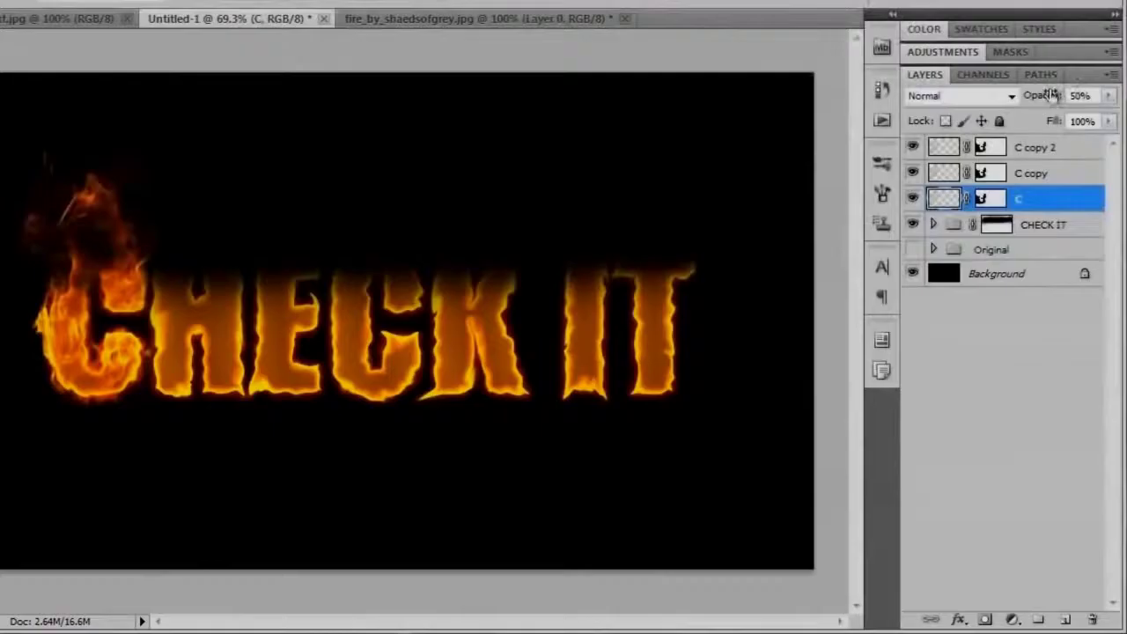
{"action": "scroll", "coordinate": [79, 300], "scroll_direction": "up", "scroll_amount": 5}
{"action": "left_click_drag", "start_coordinate": [161, 346], "coordinate": [238, 395]}
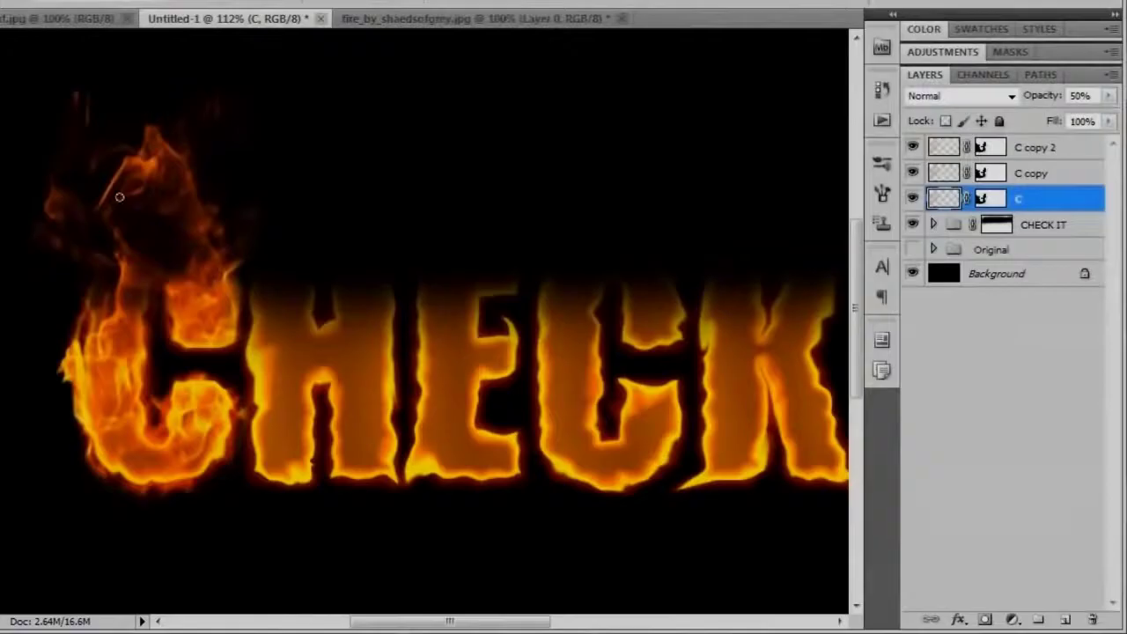
- Group the three C fire layers, name the group C, and review the layers inside it
{"action": "left_click", "coordinate": [1051, 150], "text": "shift"}
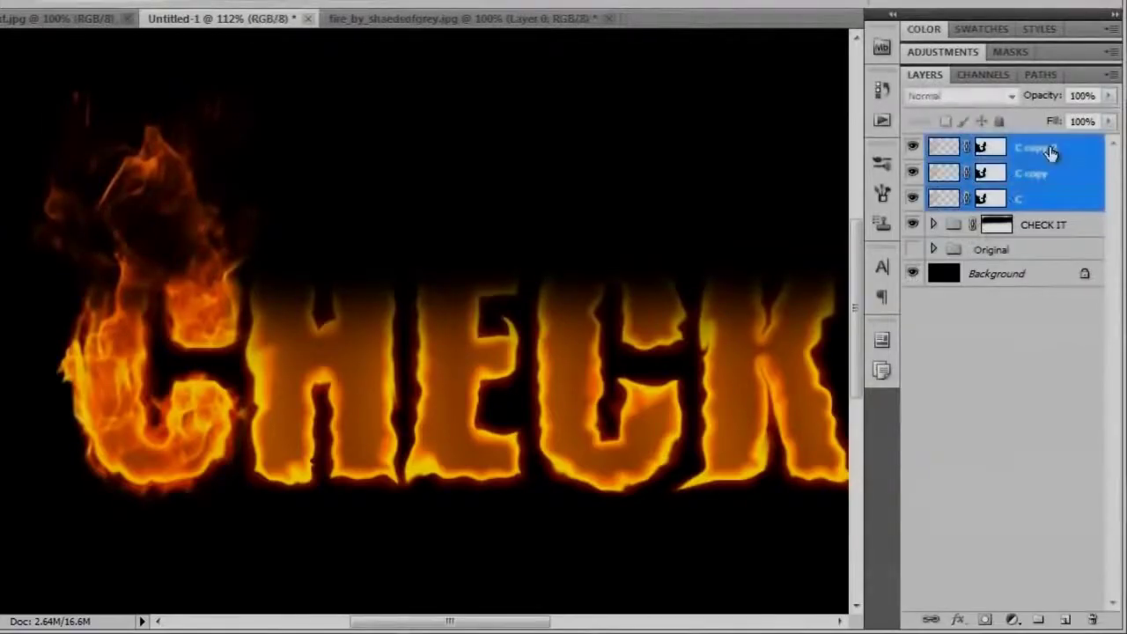
{"action": "key", "text": "ctrl+g"}
{"action": "double_click", "coordinate": [995, 148]}
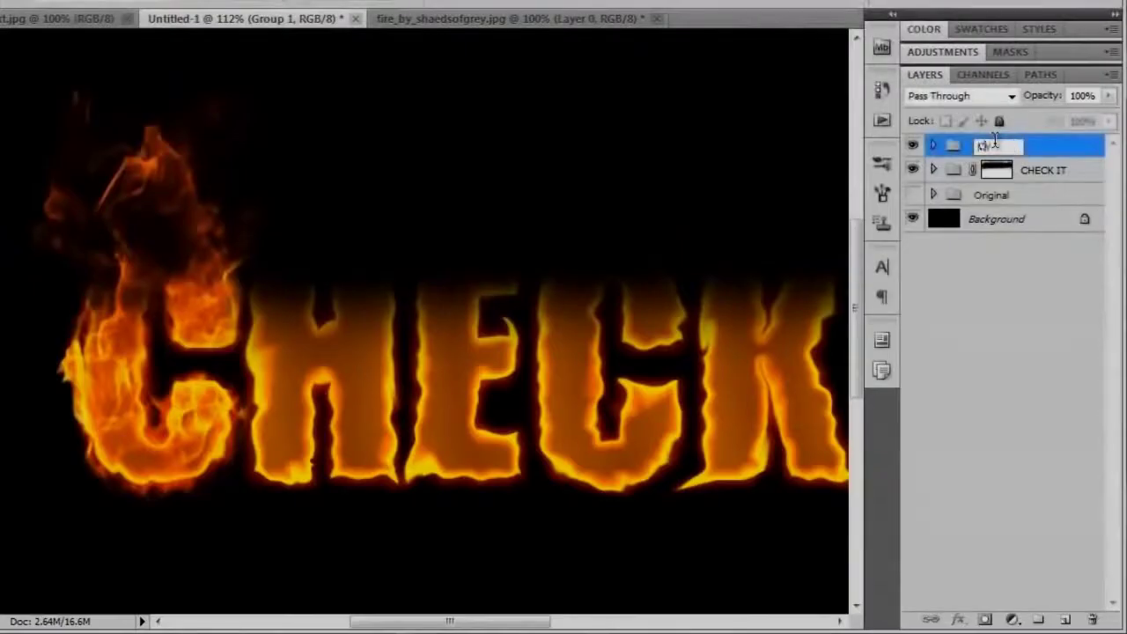
{"action": "key", "text": "Return"}
{"action": "key", "text": "ctrl+0"}
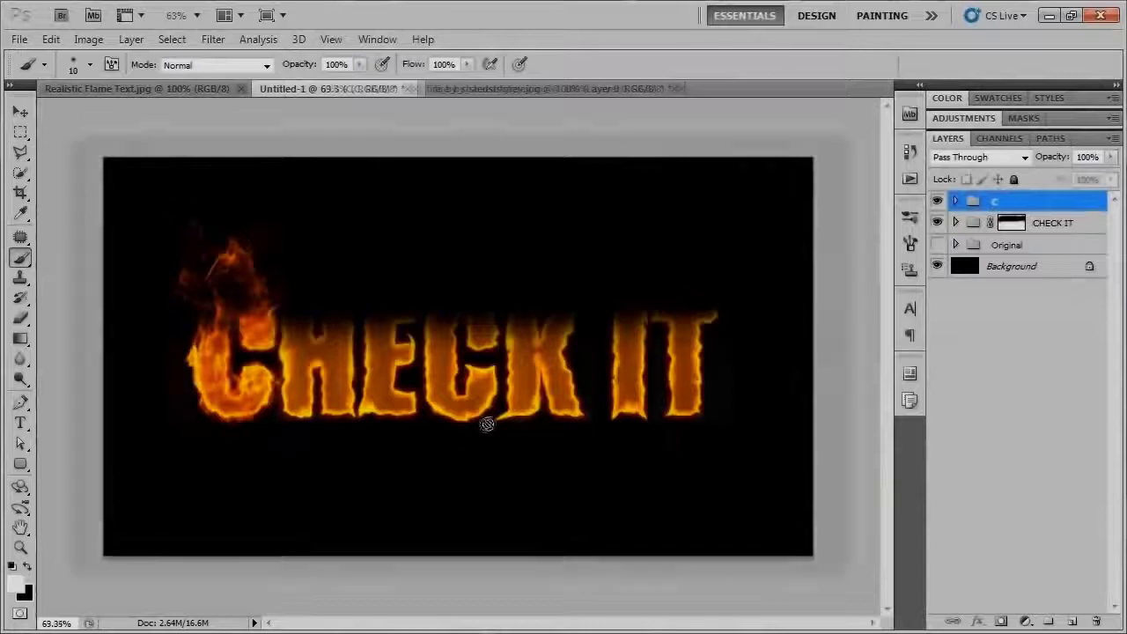
{"action": "left_click", "coordinate": [955, 201]}
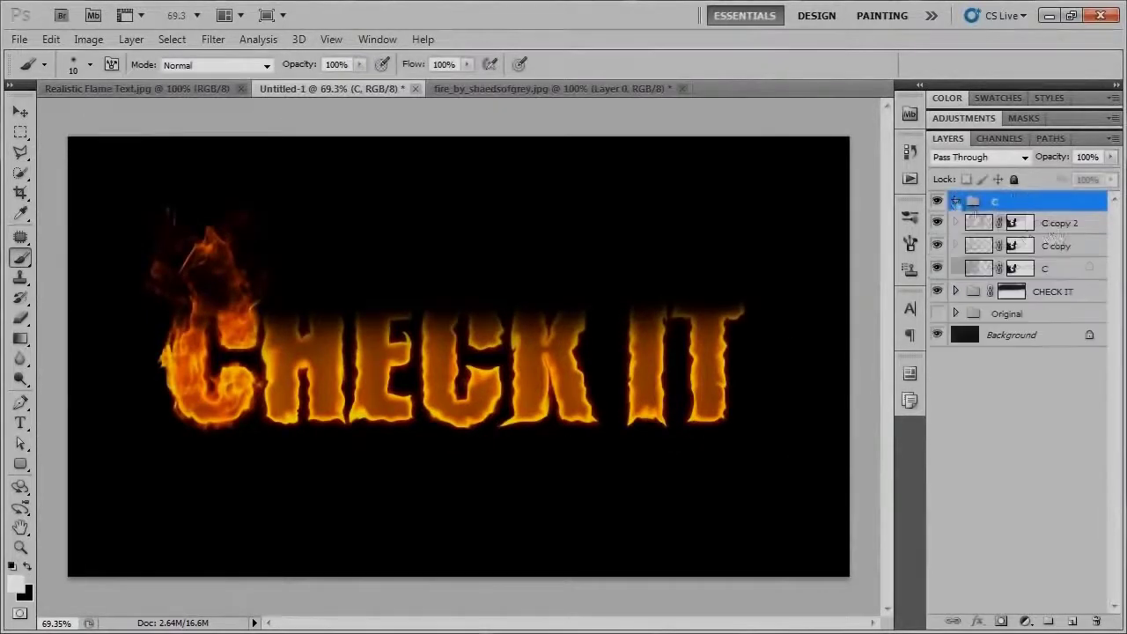
{"action": "left_click", "coordinate": [1061, 222]}
{"action": "left_click", "coordinate": [1061, 268], "text": "shift"}
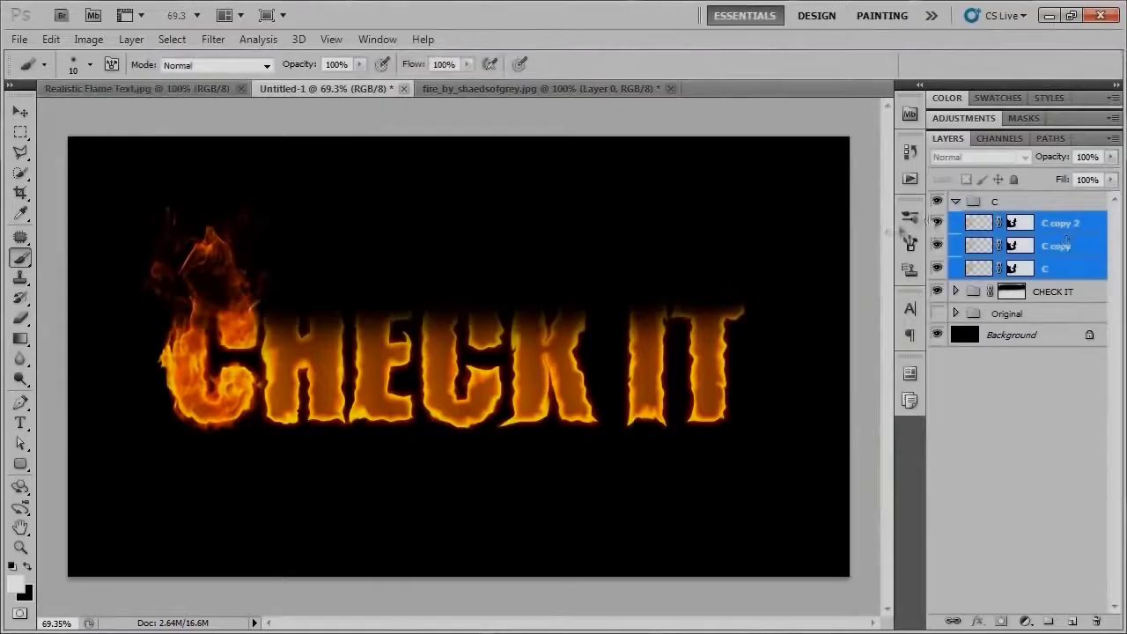
- Bring another copy of the fire from fire_by_shaedsofgrey.jpg into Untitled-1 as a new layer above the C group
{"action": "left_click", "coordinate": [957, 203]}
{"action": "left_click", "coordinate": [1012, 208]}
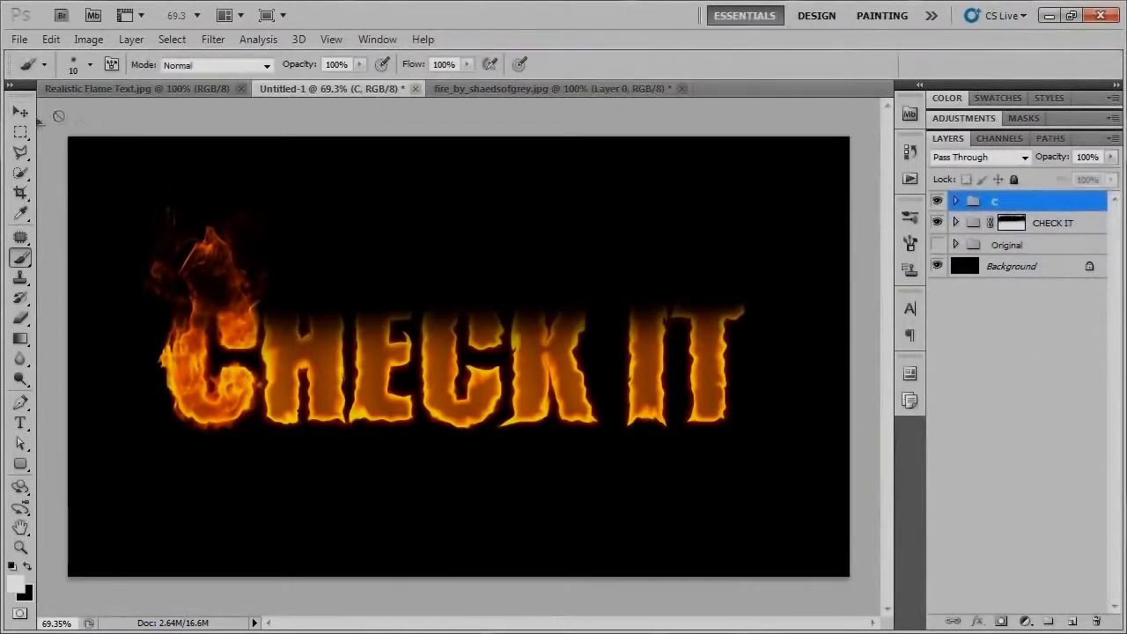
{"action": "left_click", "coordinate": [20, 113]}
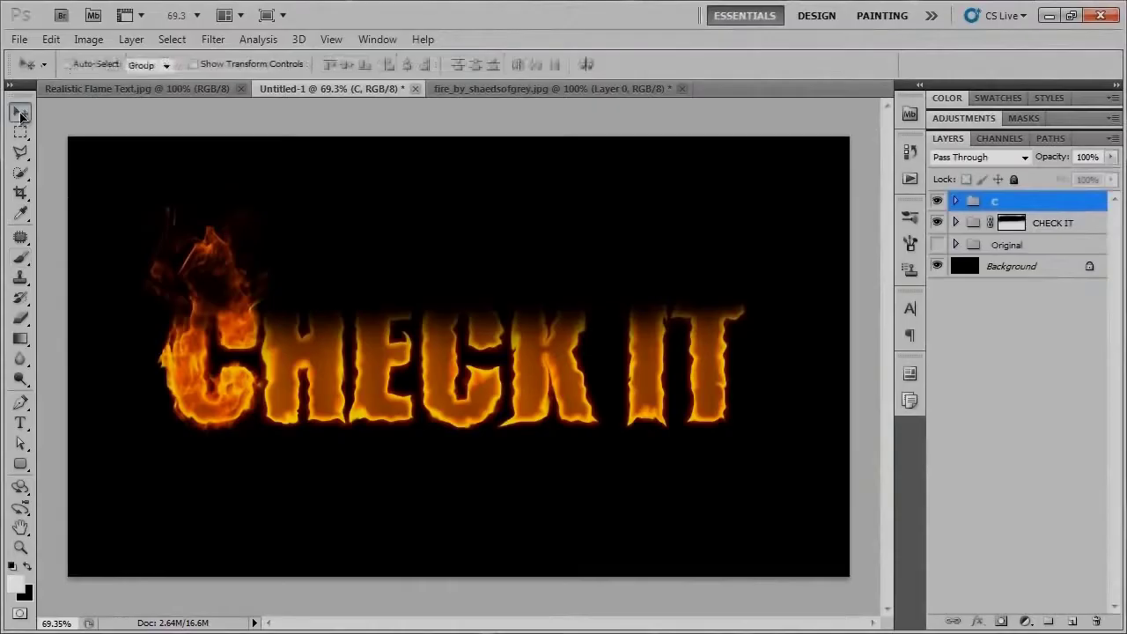
{"action": "left_click", "coordinate": [480, 91]}
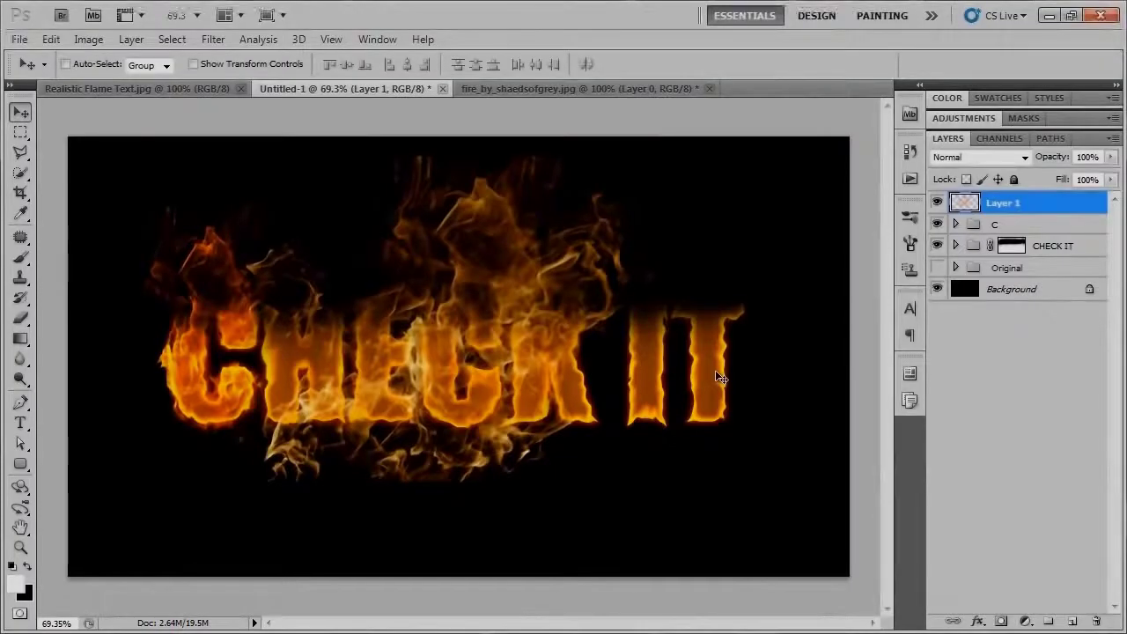
{"action": "key", "text": "ctrl+t"}
{"action": "left_click_drag", "start_coordinate": [184, 137], "coordinate": [549, 215]}
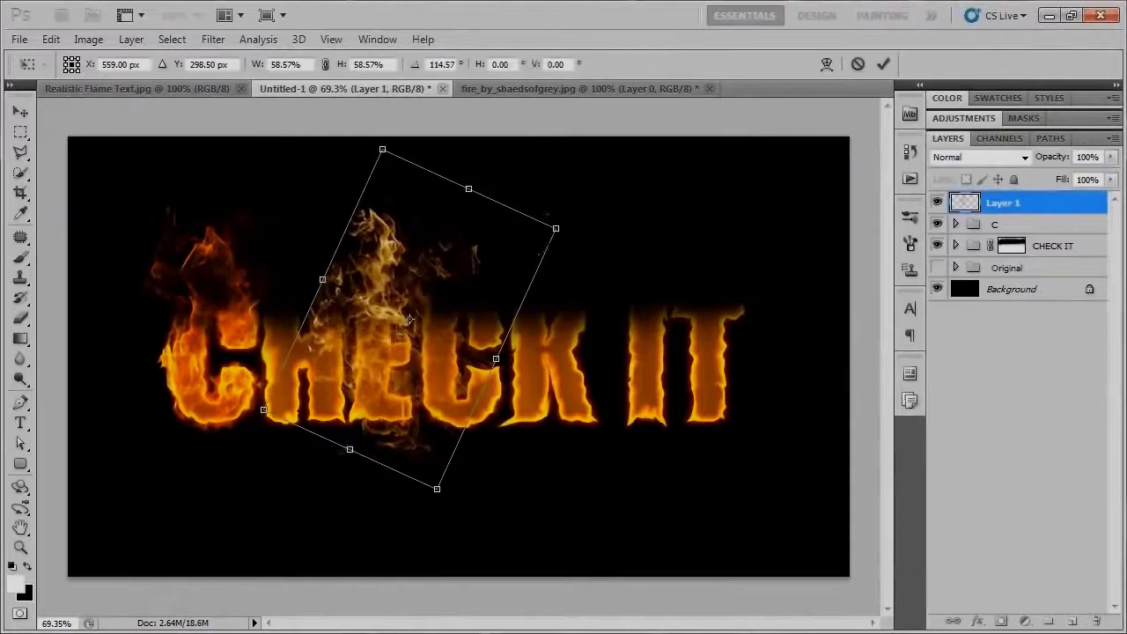
{"action": "left_click_drag", "start_coordinate": [414, 388], "coordinate": [340, 434]}
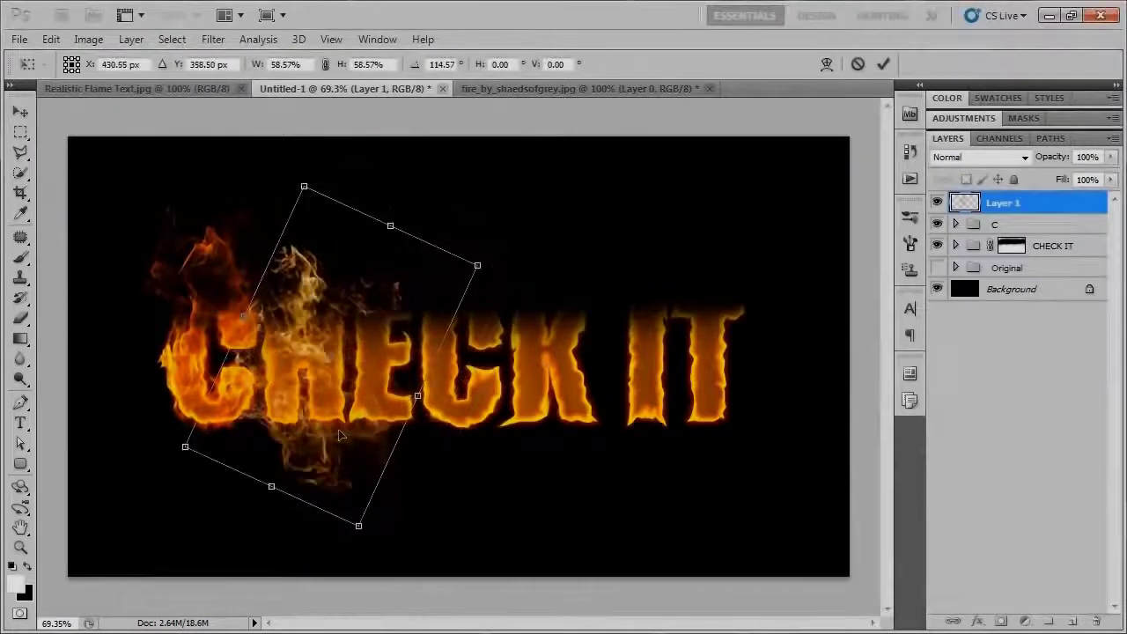
{"action": "mouse_move", "coordinate": [473, 521]}
{"action": "left_mouse_down"}
{"action": "mouse_move", "coordinate": [523, 506]}
{"action": "mouse_move", "coordinate": [478, 501]}
{"action": "left_mouse_up"}
{"action": "left_click_drag", "start_coordinate": [367, 479], "coordinate": [350, 455]}
{"action": "left_click_drag", "start_coordinate": [449, 531], "coordinate": [364, 488]}
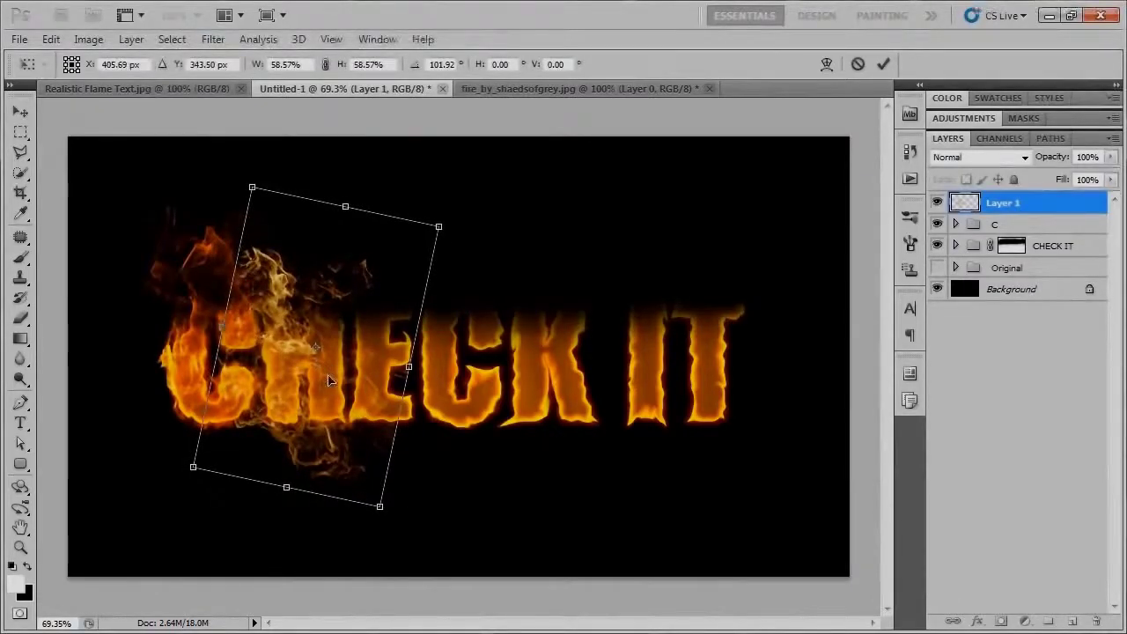
- Examine how the flames rise from and overlap the letters in the finished Realistic Flame Text.jpg
{"action": "left_click", "coordinate": [183, 89]}
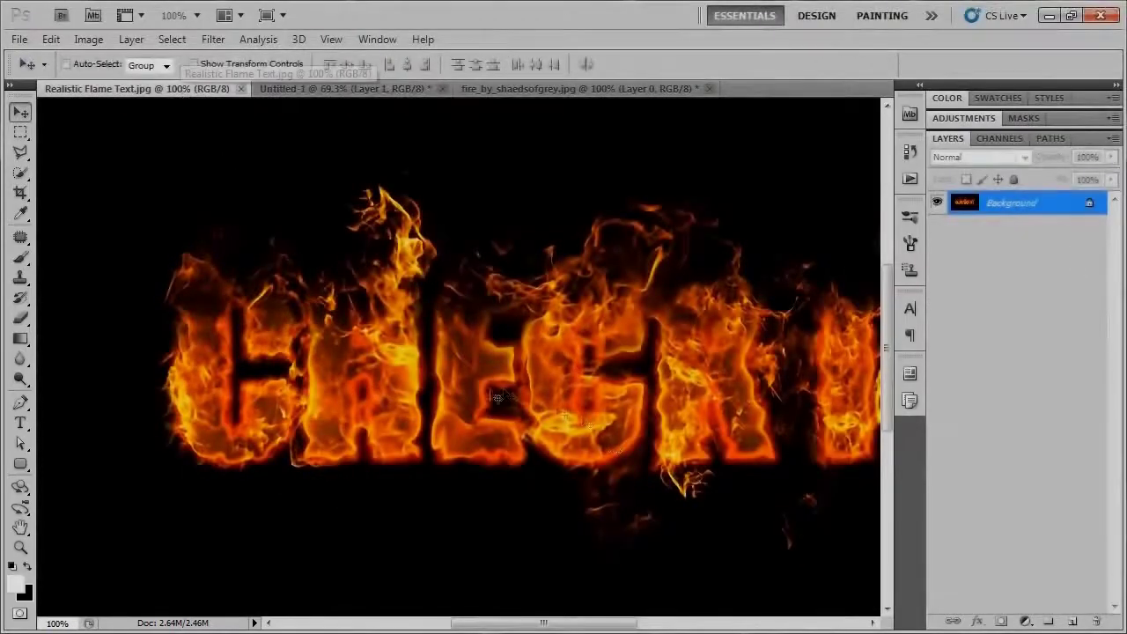
{"action": "left_click_drag", "start_coordinate": [426, 407], "coordinate": [441, 403]}
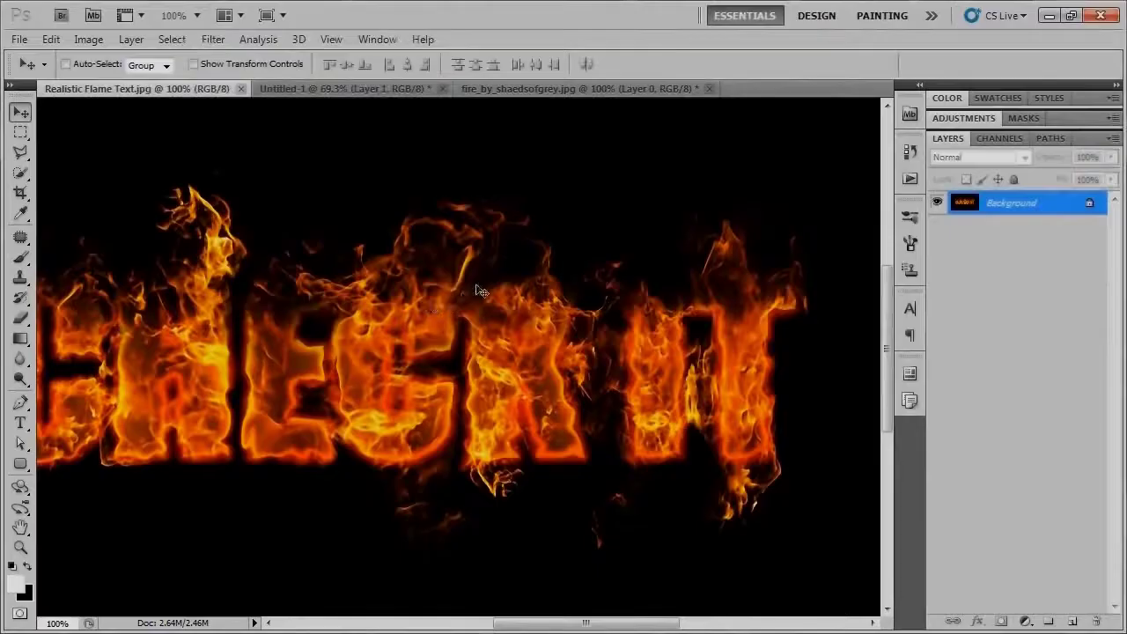
{"action": "left_click_drag", "start_coordinate": [331, 380], "coordinate": [378, 384]}
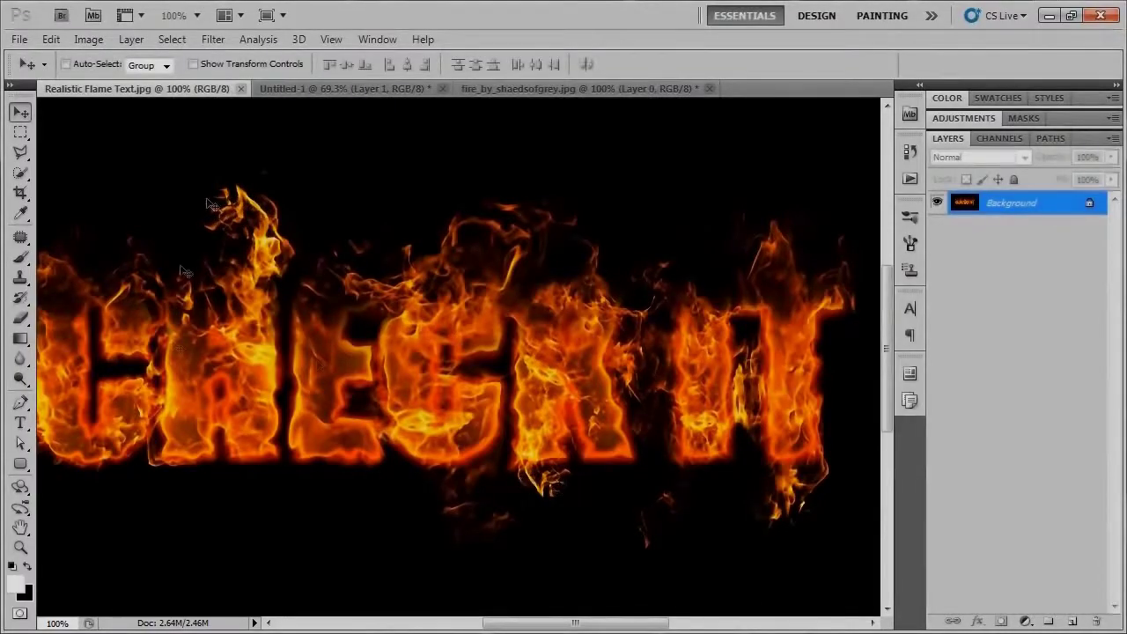
{"action": "scroll", "coordinate": [413, 401], "scroll_direction": "down", "scroll_amount": 1}
{"action": "left_click_drag", "start_coordinate": [393, 409], "coordinate": [444, 406]}
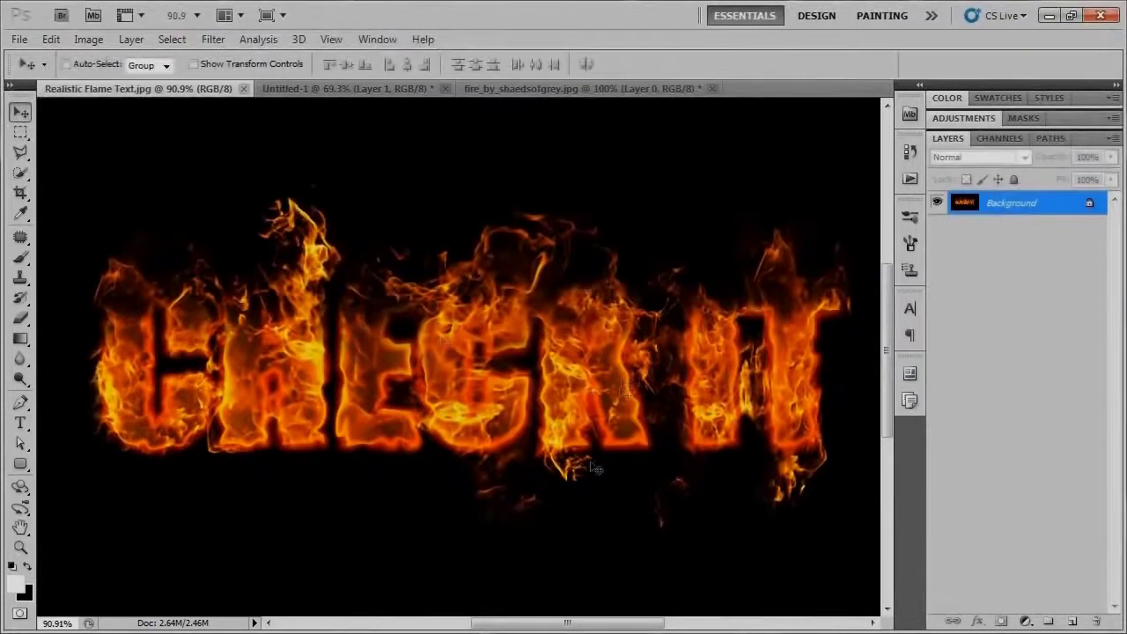
- In Untitled-1, name the new fire layer H and fit it over the letter H at 53.71% width, 77.32% height and 112.40° rotation
{"action": "left_click", "coordinate": [355, 92]}
{"action": "scroll", "coordinate": [495, 437], "scroll_direction": "up", "scroll_amount": 1}
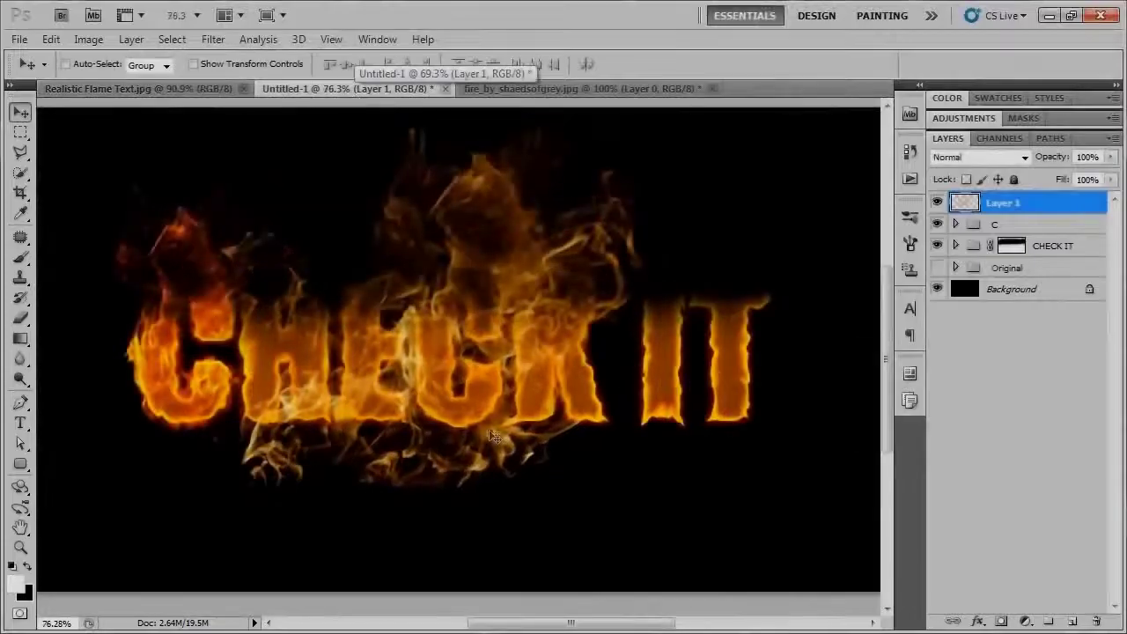
{"action": "scroll", "coordinate": [502, 406], "scroll_direction": "up", "scroll_amount": 2}
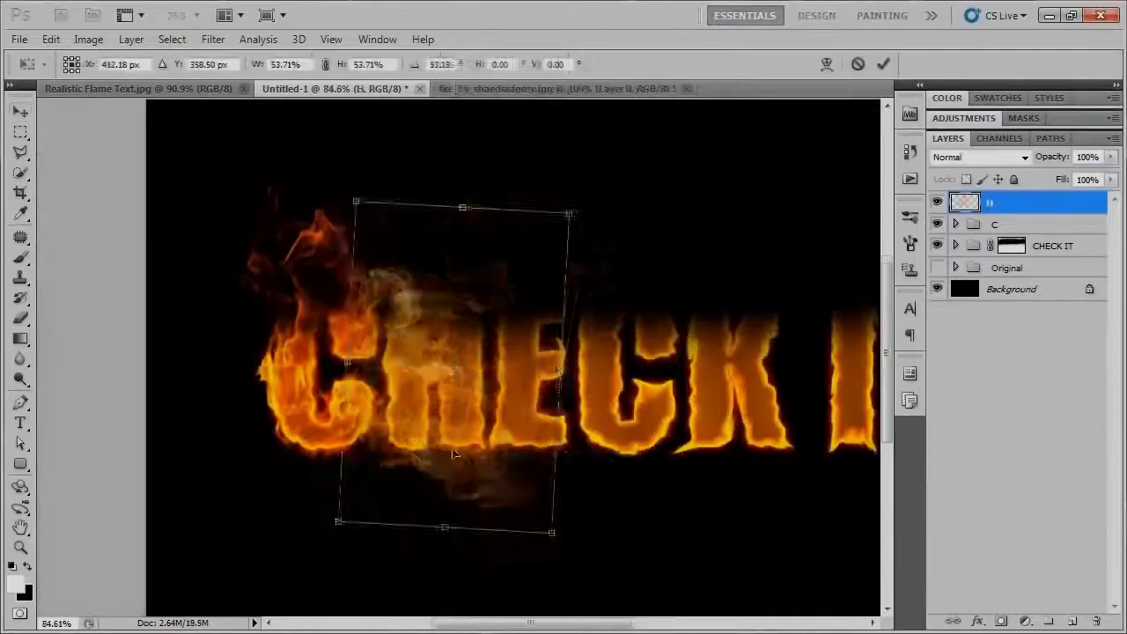
{"action": "left_click_drag", "start_coordinate": [493, 537], "coordinate": [528, 528]}
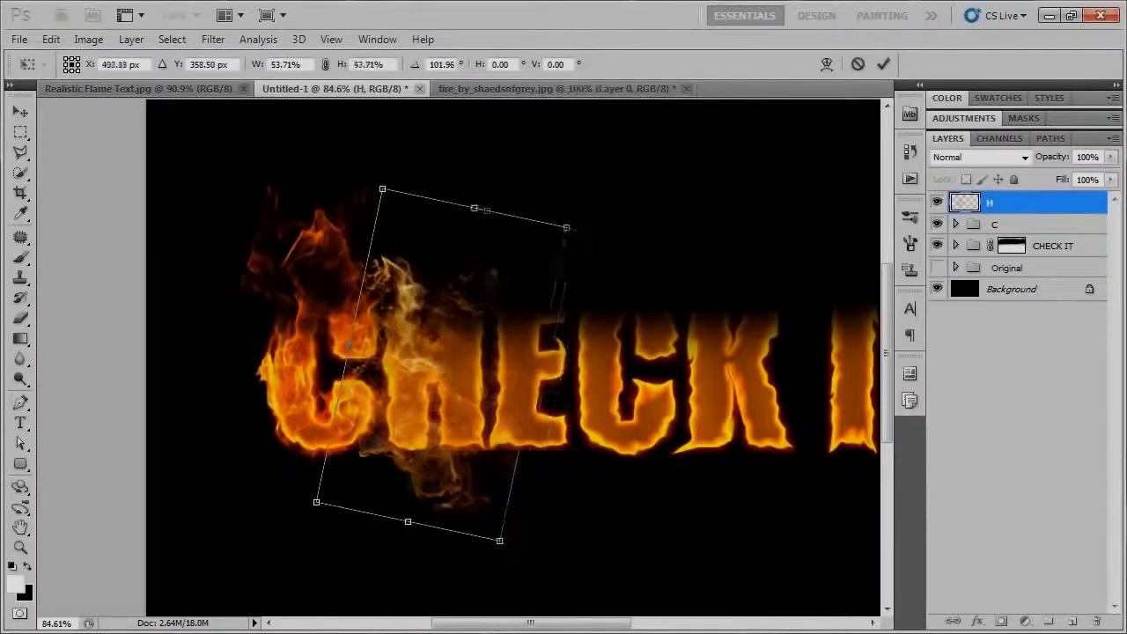
{"action": "left_click_drag", "start_coordinate": [458, 448], "coordinate": [519, 447]}
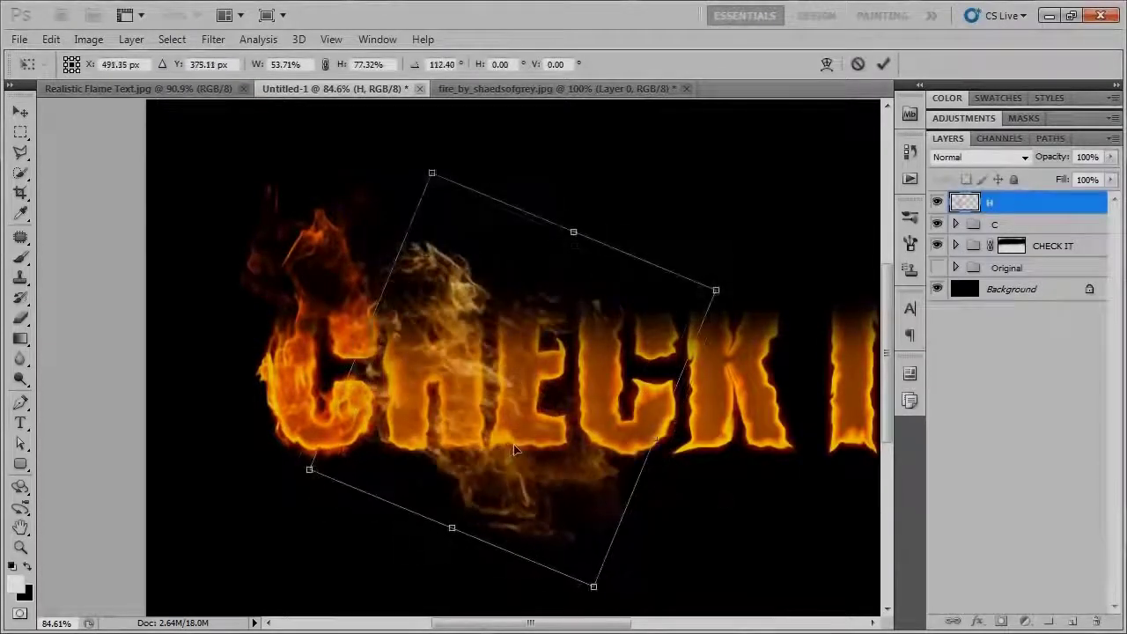
{"action": "key", "text": "Return"}
- Add a mask to the H fire layer and paint out its stray flames around the E and second C with a 90 px brush
{"action": "key", "text": "b"}
{"action": "scroll", "coordinate": [442, 411], "scroll_direction": "up", "scroll_amount": 5}
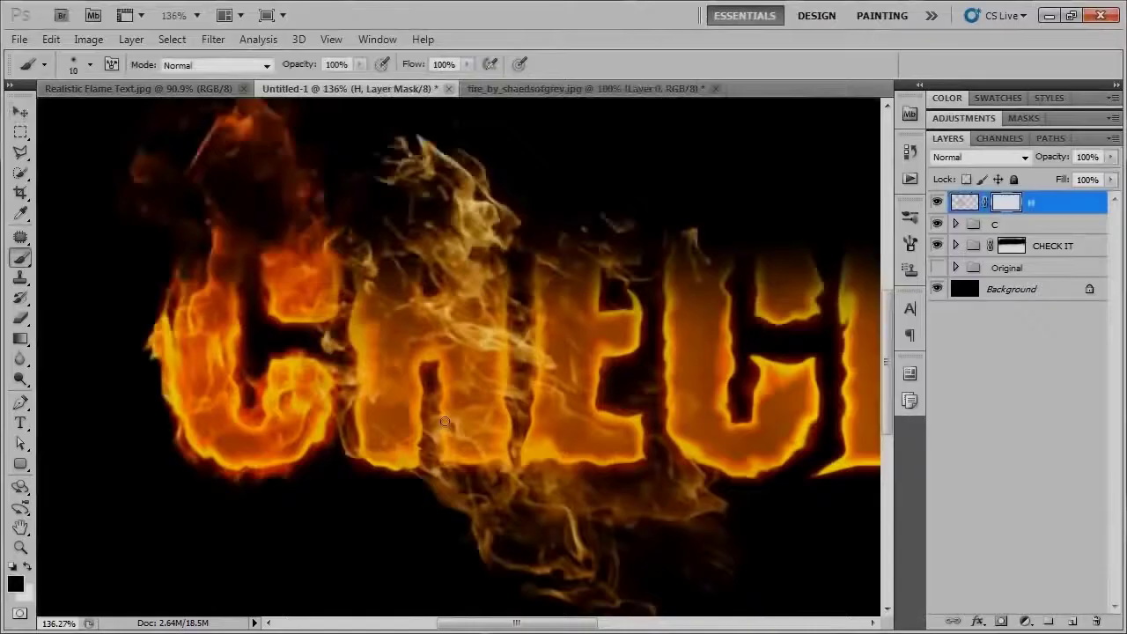
{"action": "scroll", "coordinate": [468, 406], "scroll_direction": "down", "scroll_amount": 4}
{"action": "left_click_drag", "start_coordinate": [627, 487], "coordinate": [528, 438]}
{"action": "scroll", "coordinate": [413, 498], "scroll_direction": "up", "scroll_amount": 2}
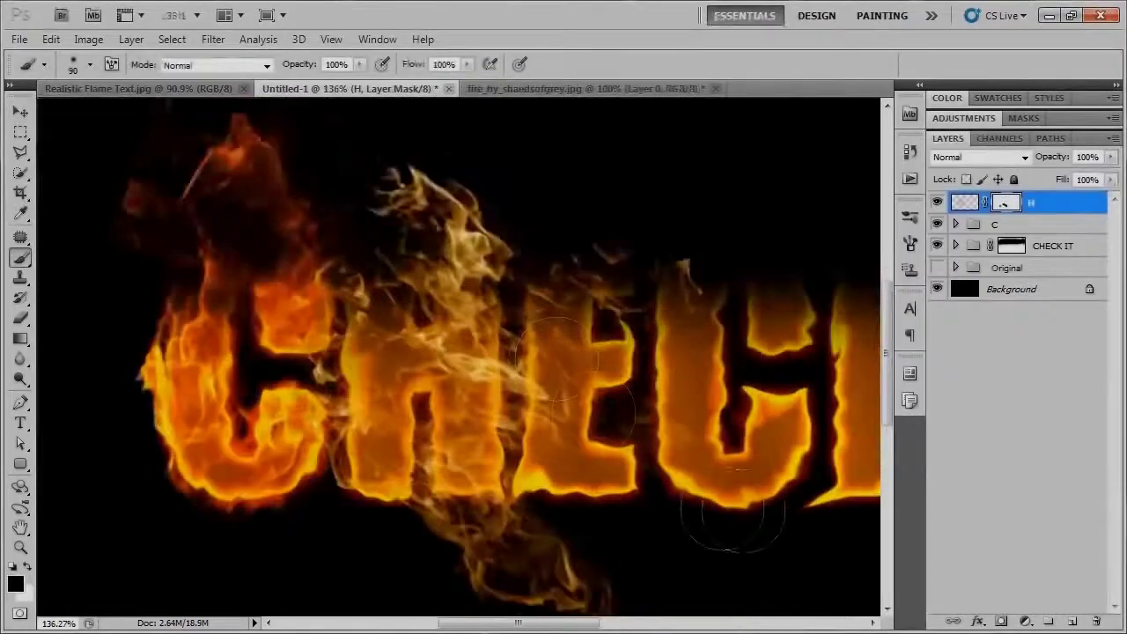
{"action": "scroll", "coordinate": [581, 317], "scroll_direction": "down", "scroll_amount": 1}
{"action": "scroll", "coordinate": [573, 352], "scroll_direction": "up", "scroll_amount": 2}
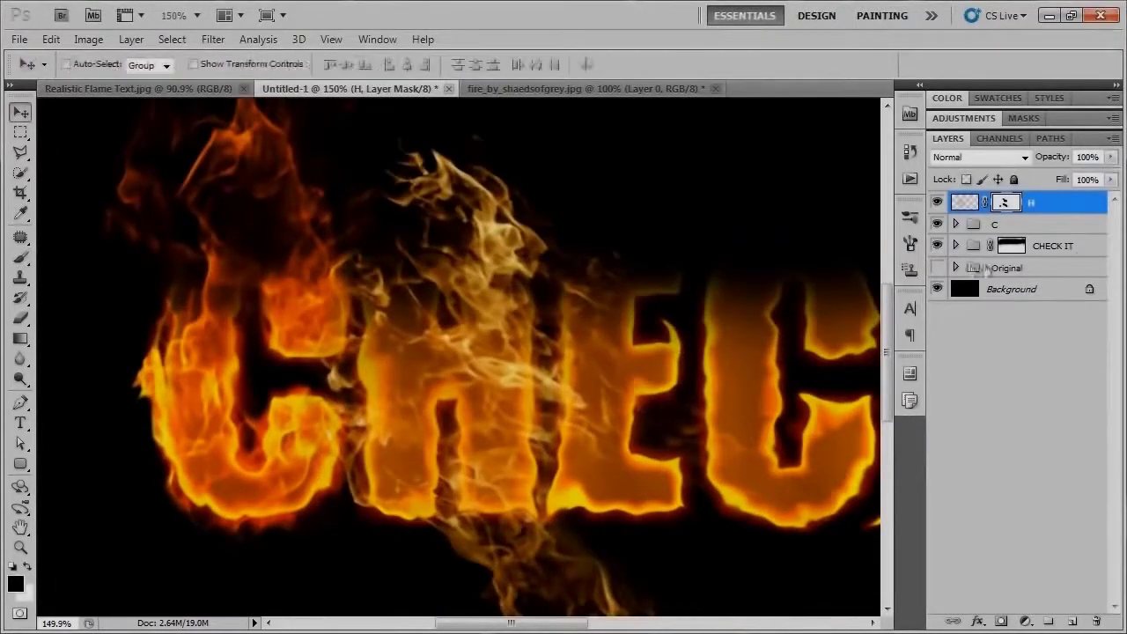
{"action": "scroll", "coordinate": [567, 390], "scroll_direction": "up", "scroll_amount": 1}
{"action": "scroll", "coordinate": [544, 378], "scroll_direction": "up", "scroll_amount": 1}
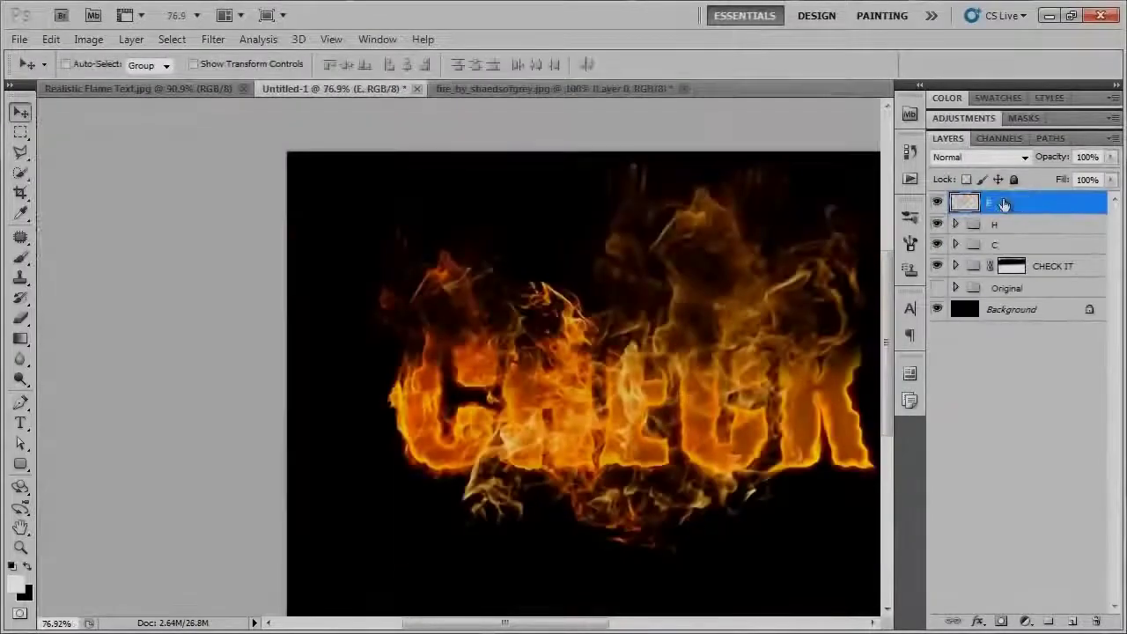
- Scale down, rotate and reshape the E fire layer so its flames sit over the letter E
{"action": "key", "text": "ctrl+t"}
{"action": "left_click_drag", "start_coordinate": [357, 166], "coordinate": [501, 189]}
{"action": "left_click_drag", "start_coordinate": [868, 188], "coordinate": [725, 244]}
{"action": "left_click_drag", "start_coordinate": [780, 485], "coordinate": [723, 192]}
{"action": "left_click_drag", "start_coordinate": [756, 382], "coordinate": [694, 383]}
{"action": "left_click_drag", "start_coordinate": [578, 273], "coordinate": [579, 219]}
{"action": "left_click_drag", "start_coordinate": [587, 496], "coordinate": [590, 550]}
{"action": "left_click_drag", "start_coordinate": [663, 467], "coordinate": [650, 490]}
{"action": "left_click_drag", "start_coordinate": [767, 516], "coordinate": [770, 527]}
{"action": "key", "text": "Return"}
- Add a mask to the E fire layer and paint out its excess flames with an enlarged brush
{"action": "left_click", "coordinate": [1002, 622]}
{"action": "key", "text": "b"}
{"action": "key", "text": "ctrl+plus"}
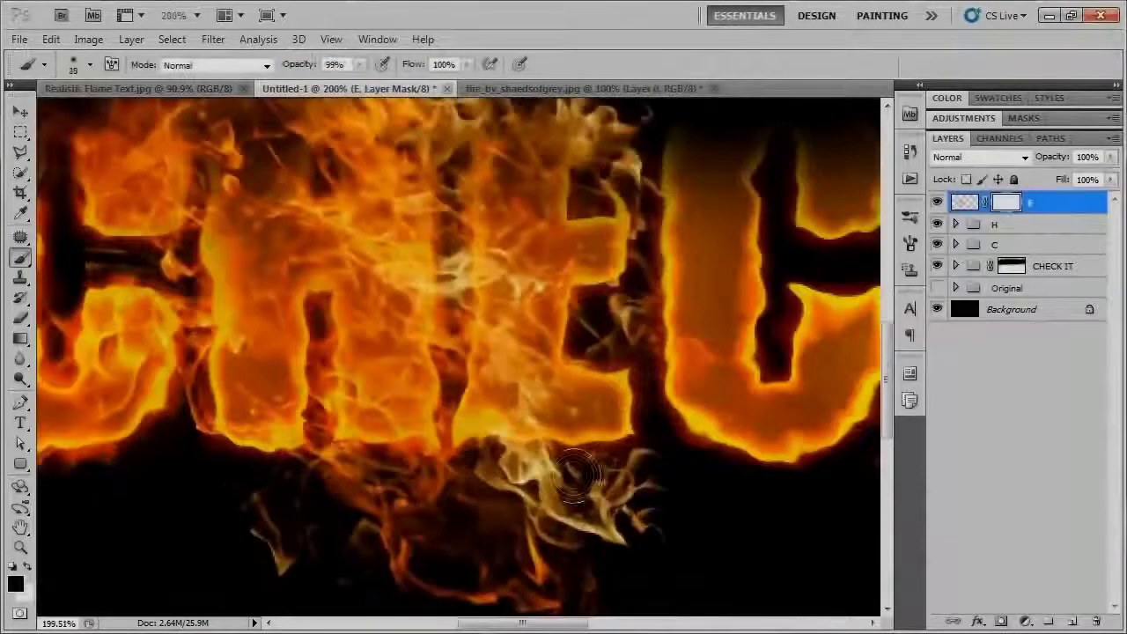
{"action": "key", "text": "ctrl+plus"}
{"action": "key", "text": "bracketright"}
{"action": "key", "text": "bracketright"}
{"action": "key", "text": "bracketright"}
{"action": "key", "text": "bracketright"}
{"action": "key", "text": "bracketright"}
{"action": "key", "text": "bracketright"}
{"action": "key", "text": "bracketright"}
{"action": "mouse_move", "coordinate": [361, 333]}
{"action": "left_mouse_down"}
{"action": "mouse_move", "coordinate": [345, 317]}
{"action": "mouse_move", "coordinate": [358, 274]}
{"action": "left_mouse_up"}
- Clear the E flames from the upper gap between the H and E with smaller mask brushes of 30 and 15 px
{"action": "scroll", "coordinate": [417, 289], "scroll_direction": "down", "scroll_amount": 5}
{"action": "key", "text": "bracketleft"}
{"action": "key", "text": "bracketleft"}
{"action": "key", "text": "bracketleft"}
{"action": "key", "text": "bracketleft"}
{"action": "key", "text": "bracketleft"}
{"action": "key", "text": "bracketleft"}
{"action": "key", "text": "bracketleft"}
{"action": "key", "text": "bracketleft"}
{"action": "scroll", "coordinate": [420, 289], "scroll_direction": "up", "scroll_amount": 5}
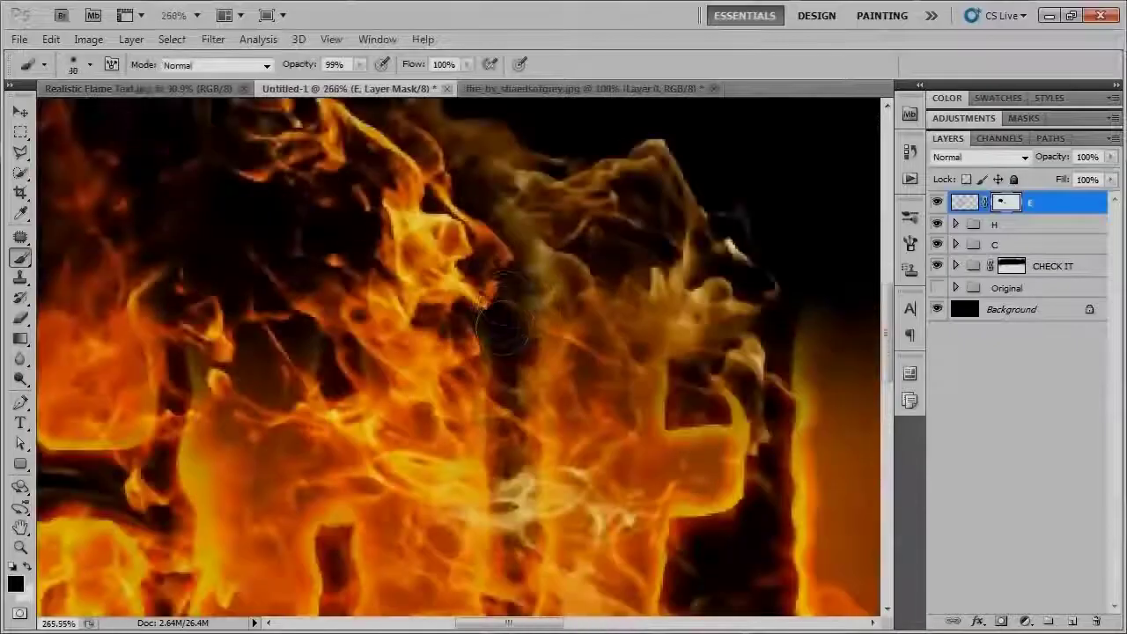
{"action": "key", "text": "bracketleft"}
{"action": "scroll", "coordinate": [511, 310], "scroll_direction": "up", "scroll_amount": 1}
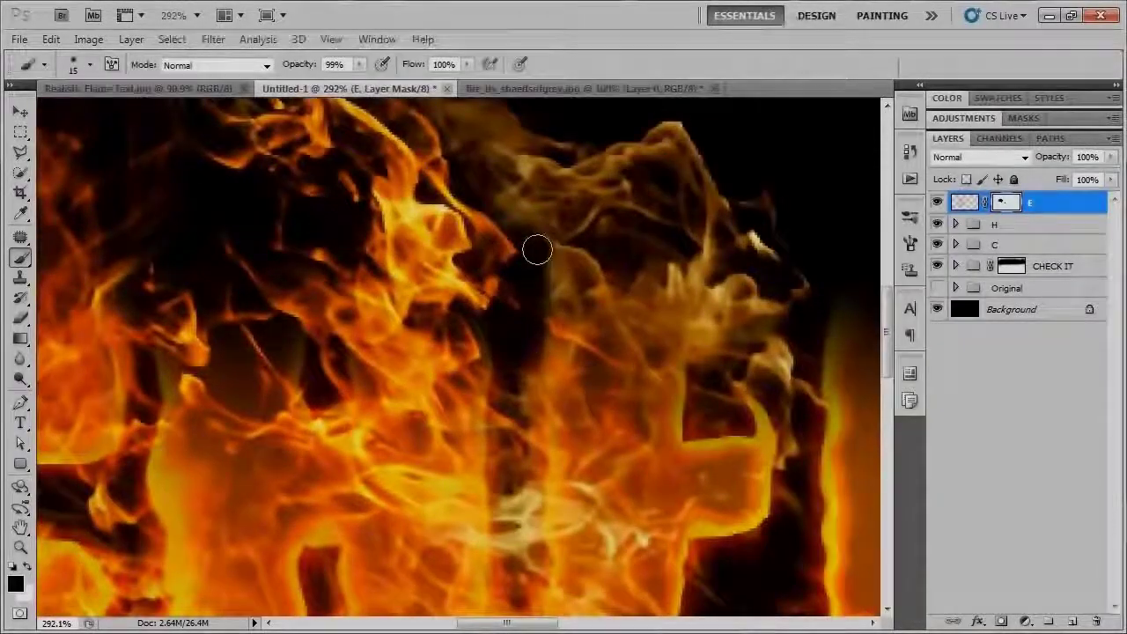
- Refine the flame edges at the upper left of the E by alternately restoring and hiding parts of its mask with fine brushes
{"action": "scroll", "coordinate": [531, 246], "scroll_direction": "up", "scroll_amount": 1}
{"action": "scroll", "coordinate": [475, 214], "scroll_direction": "down", "scroll_amount": 10}
{"action": "scroll", "coordinate": [503, 299], "scroll_direction": "up", "scroll_amount": 15}
{"action": "key", "text": "x"}
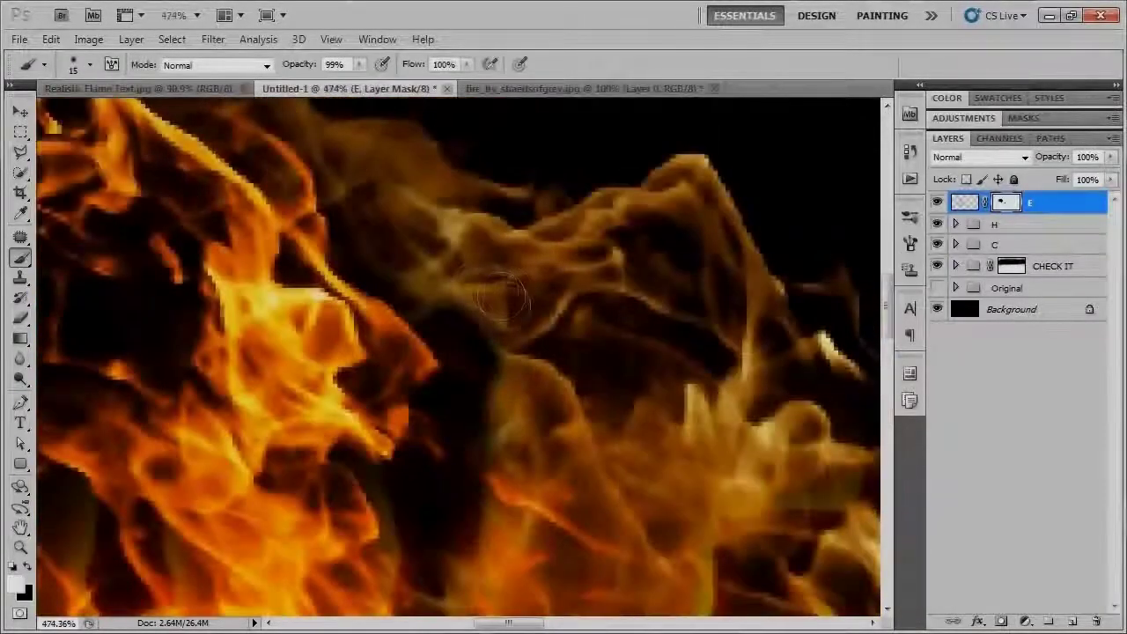
{"action": "scroll", "coordinate": [502, 326], "scroll_direction": "down", "scroll_amount": 4}
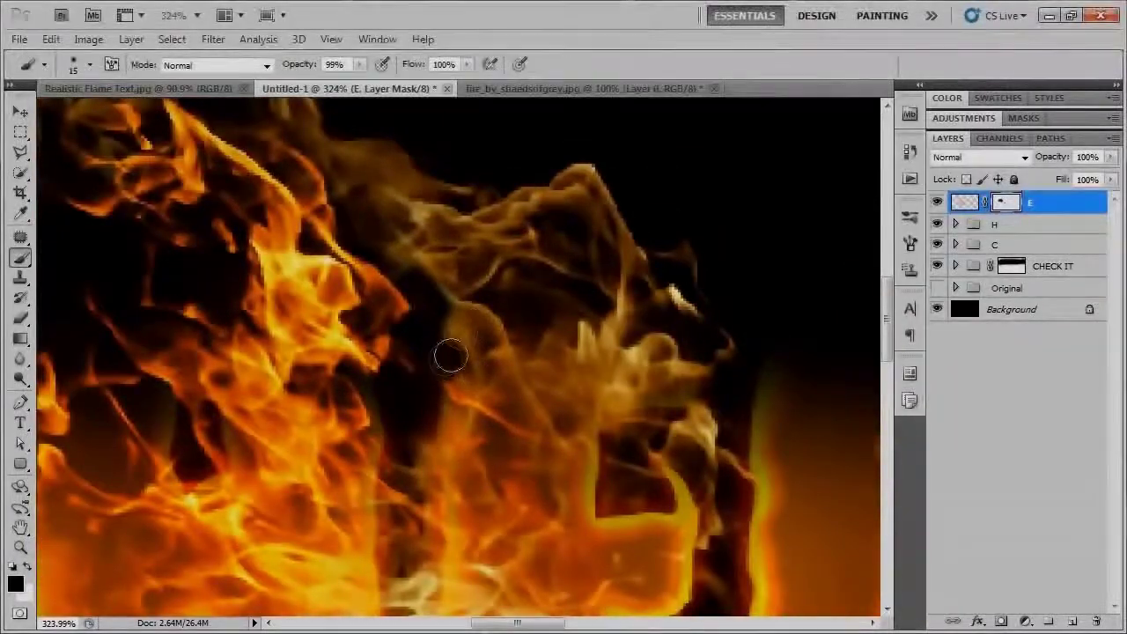
{"action": "scroll", "coordinate": [444, 350], "scroll_direction": "up", "scroll_amount": 6}
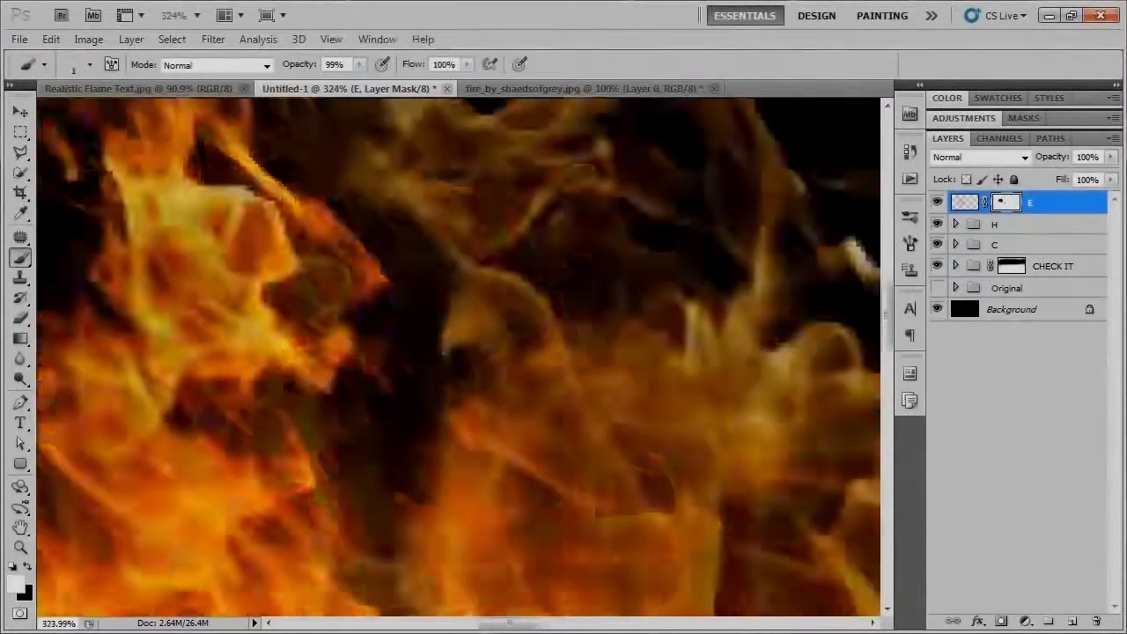
{"action": "scroll", "coordinate": [529, 334], "scroll_direction": "down", "scroll_amount": 12}
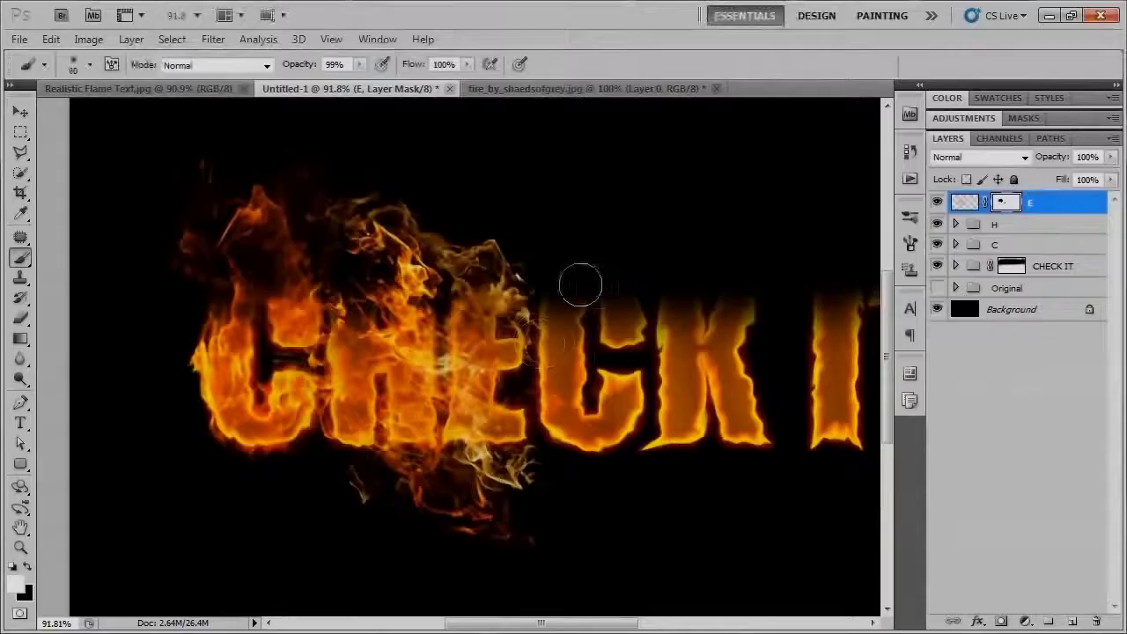
{"action": "key", "text": "x"}
{"action": "scroll", "coordinate": [573, 347], "scroll_direction": "up", "scroll_amount": 6}
{"action": "key", "text": "["}
- Duplicate the E fire layer, set the copy's blend mode to Overlay, and duplicate that copy once more
{"action": "key", "text": "ctrl+j"}
{"action": "left_click", "coordinate": [1022, 159]}
{"action": "left_click", "coordinate": [969, 385]}
{"action": "key", "text": "ctrl+j"}
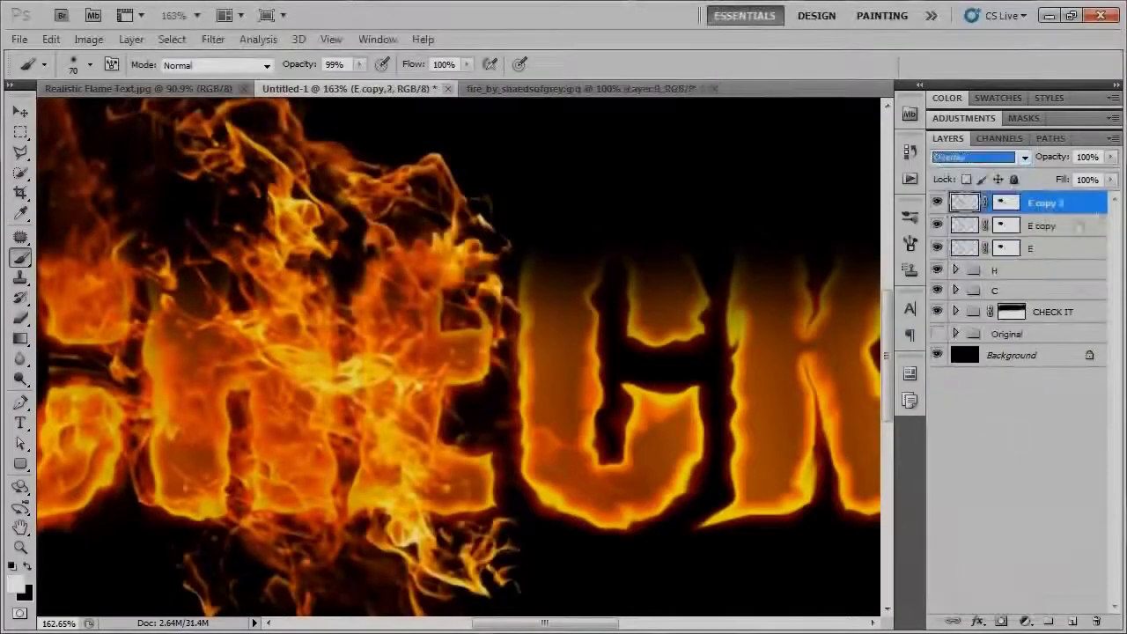
- Group the three E fire layers and name the group E
{"action": "left_click", "coordinate": [1057, 247], "text": "shift"}
{"action": "key", "text": "ctrl+g"}
{"action": "double_click", "coordinate": [1008, 202]}
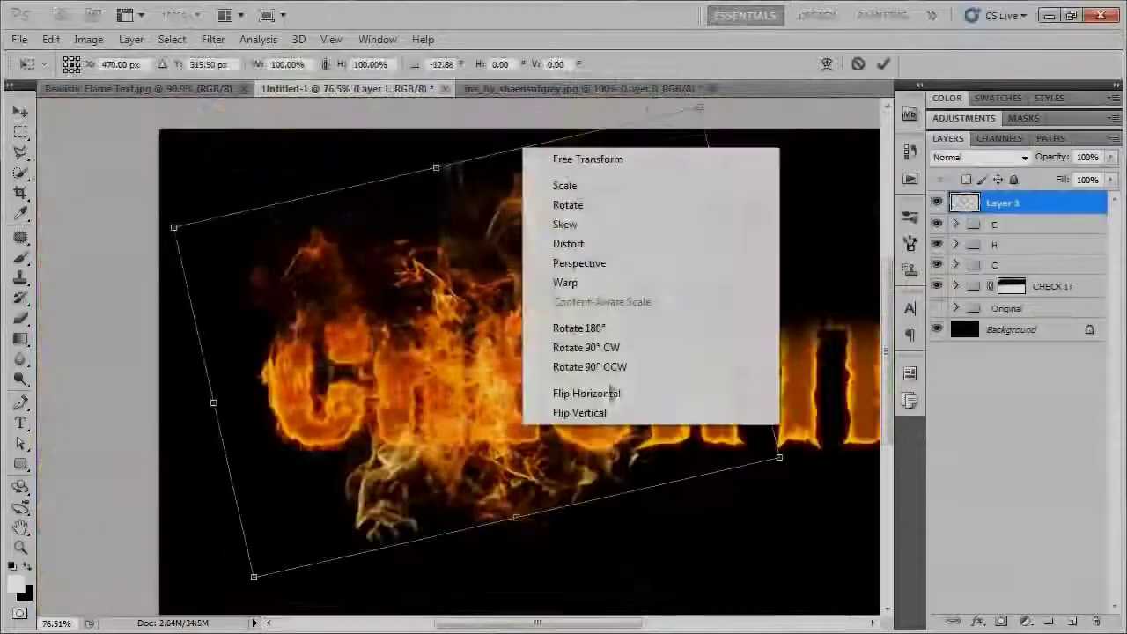
- Flip the new fire layer horizontally and fit it over the second C at 63.60% width, 61.40% height and -70.62° rotation
{"action": "left_click", "coordinate": [611, 393]}
{"action": "left_click_drag", "start_coordinate": [674, 184], "coordinate": [648, 295]}
{"action": "left_click_drag", "start_coordinate": [669, 265], "coordinate": [472, 350]}
{"action": "left_click_drag", "start_coordinate": [612, 532], "coordinate": [584, 436]}
{"action": "left_click_drag", "start_coordinate": [709, 367], "coordinate": [679, 356]}
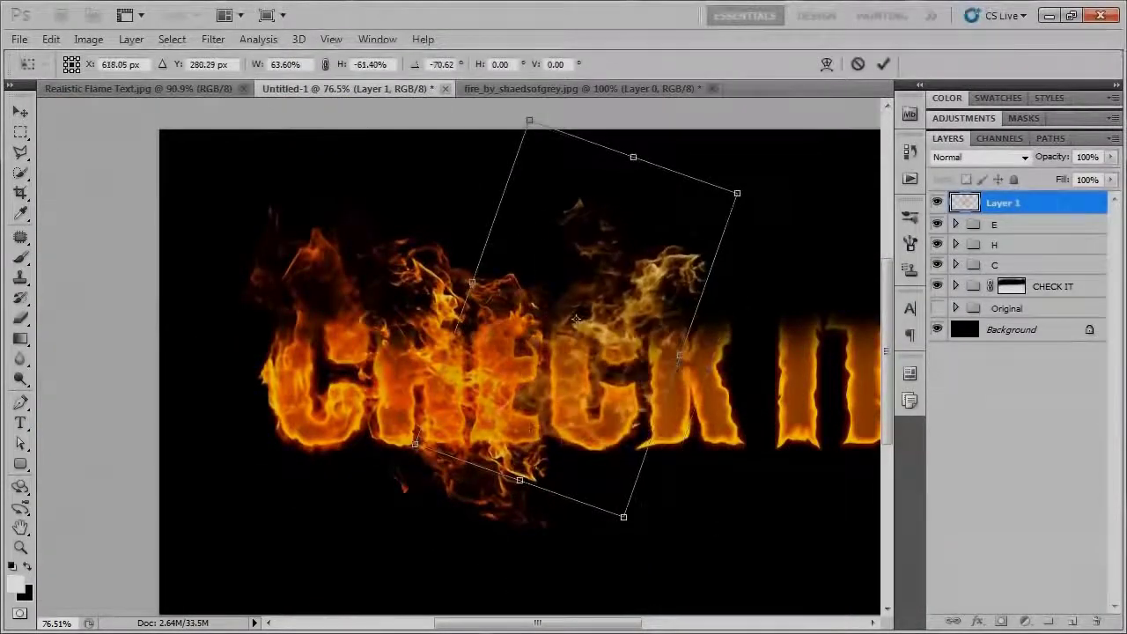
- Warp the fire layer so its flames follow the shape of the second C
{"action": "right_click", "coordinate": [560, 440]}
{"action": "left_click", "coordinate": [599, 295]}
{"action": "left_click_drag", "start_coordinate": [639, 304], "coordinate": [636, 265]}
{"action": "left_click_drag", "start_coordinate": [548, 233], "coordinate": [541, 266]}
{"action": "left_click_drag", "start_coordinate": [551, 440], "coordinate": [566, 470]}
{"action": "left_click_drag", "start_coordinate": [589, 345], "coordinate": [583, 350]}
{"action": "key", "text": "Return"}
- Add a layer mask to the second C's fire layer and brush black over the stray flames above the K
{"action": "scroll", "coordinate": [611, 392], "scroll_direction": "up", "scroll_amount": 6}
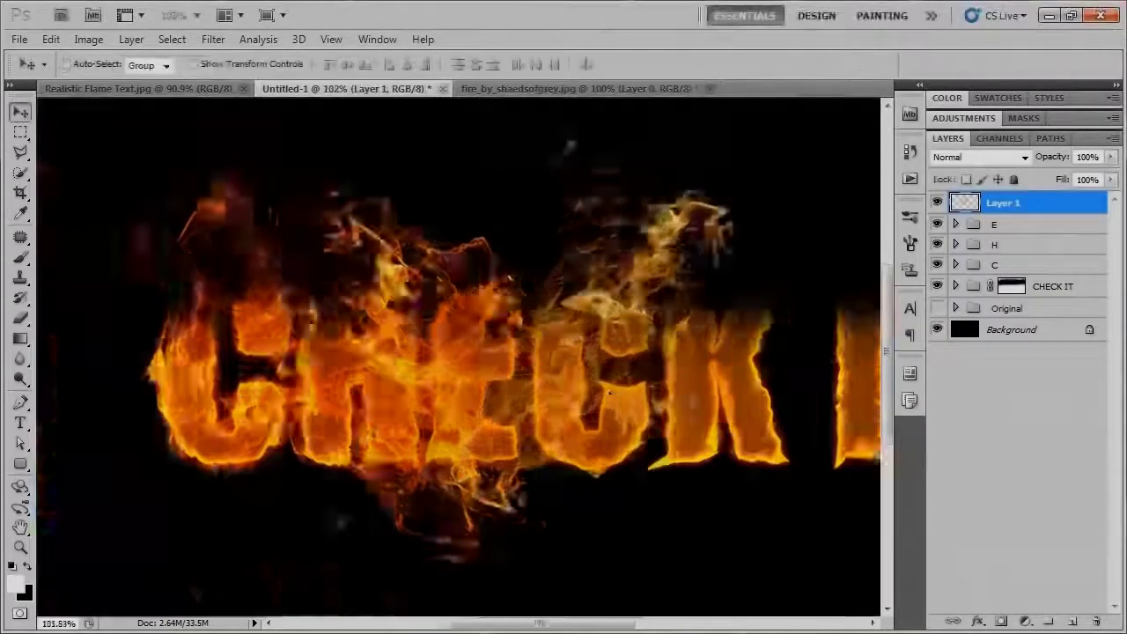
{"action": "left_click", "coordinate": [1001, 621]}
{"action": "key", "text": "b"}
{"action": "left_click_drag", "start_coordinate": [674, 233], "coordinate": [724, 196]}
{"action": "scroll", "coordinate": [704, 198], "scroll_direction": "up", "scroll_amount": 5}
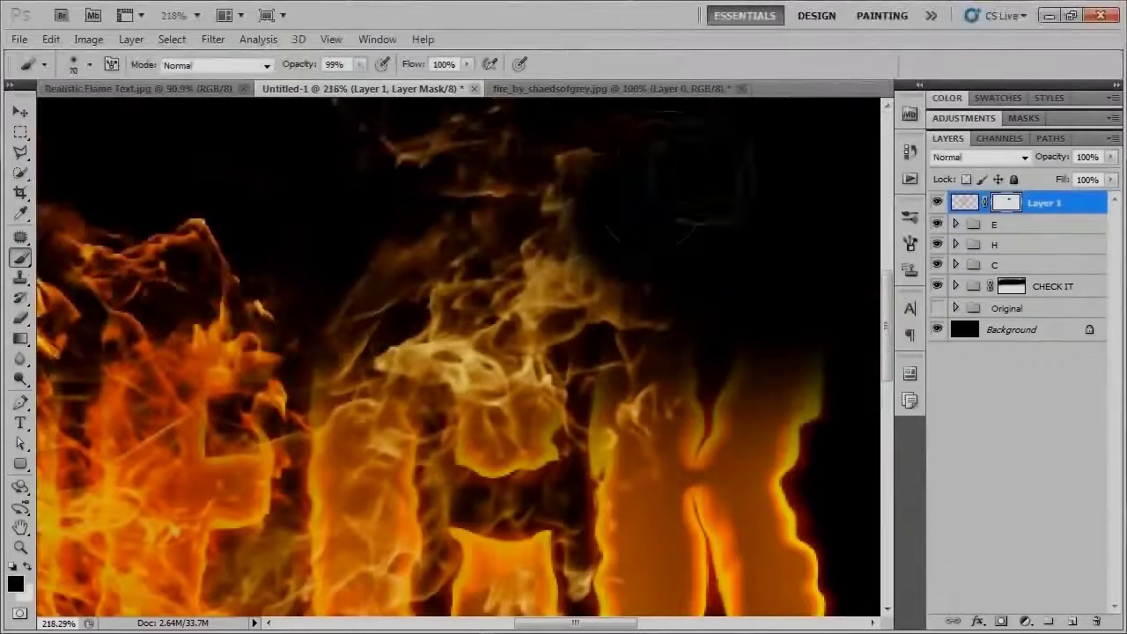
- Refine the mask along the second C's upper right edge with an 8 px brush, hiding leftover flames beside the letter
{"action": "scroll", "coordinate": [583, 216], "scroll_direction": "down", "scroll_amount": 7}
{"action": "scroll", "coordinate": [581, 238], "scroll_direction": "up", "scroll_amount": 7}
{"action": "key", "text": "bracketright"}
{"action": "key", "text": "bracketright"}
{"action": "key", "text": "bracketright"}
{"action": "mouse_move", "coordinate": [608, 212]}
{"action": "left_mouse_down"}
{"action": "mouse_move", "coordinate": [582, 224]}
{"action": "mouse_move", "coordinate": [658, 367]}
{"action": "left_mouse_up"}
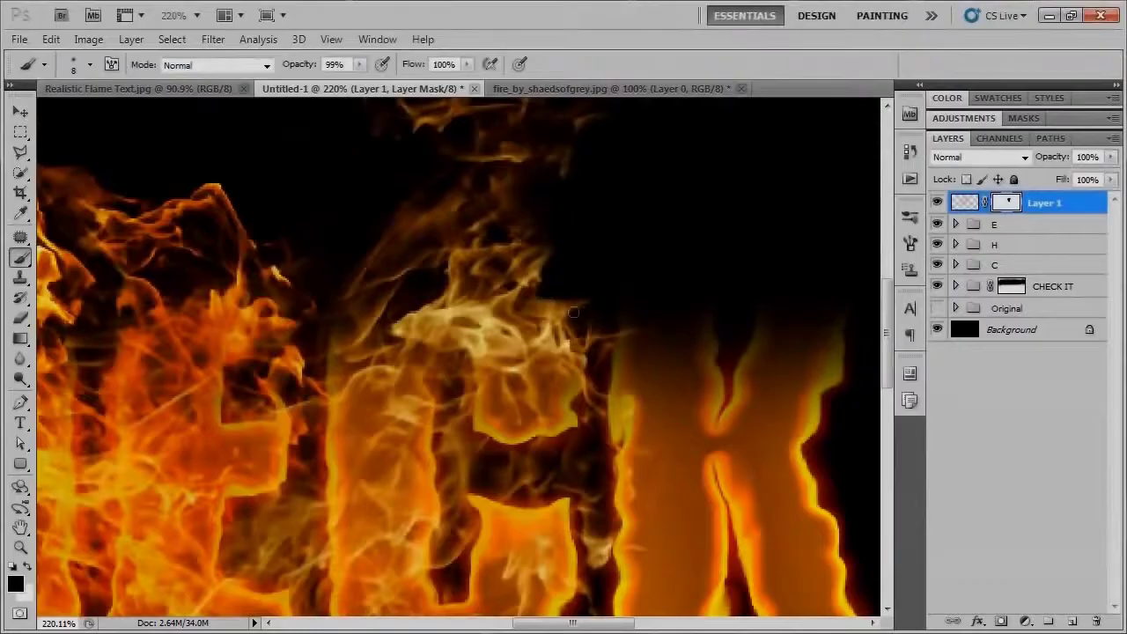
{"action": "scroll", "coordinate": [573, 312], "scroll_direction": "down", "scroll_amount": 7}
{"action": "scroll", "coordinate": [686, 271], "scroll_direction": "up", "scroll_amount": 8}
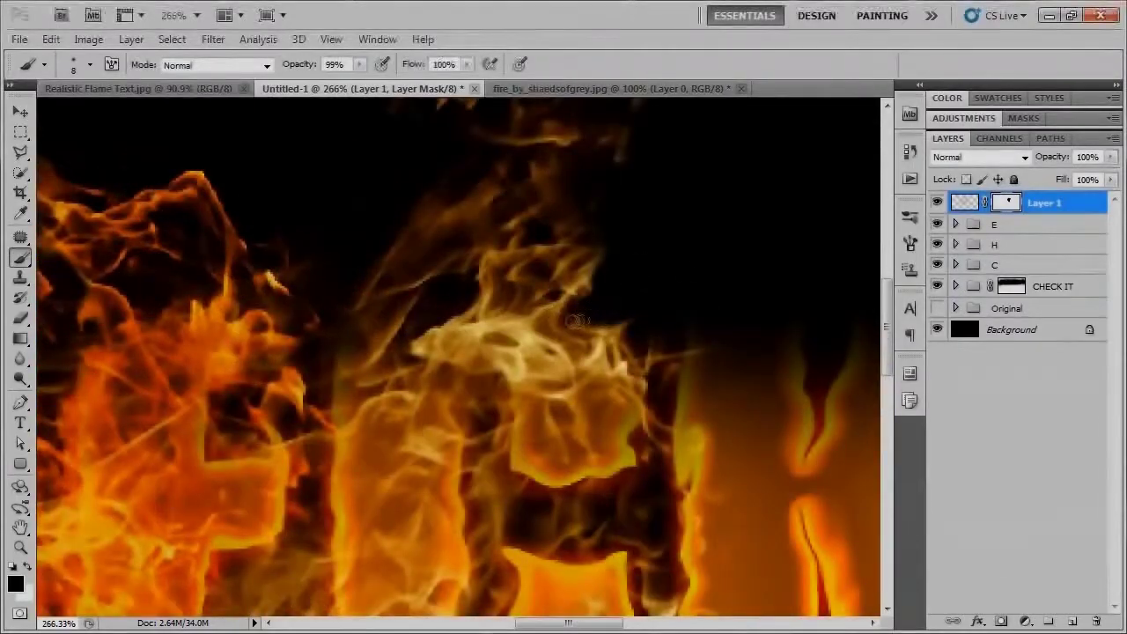
{"action": "scroll", "coordinate": [604, 285], "scroll_direction": "down", "scroll_amount": 6}
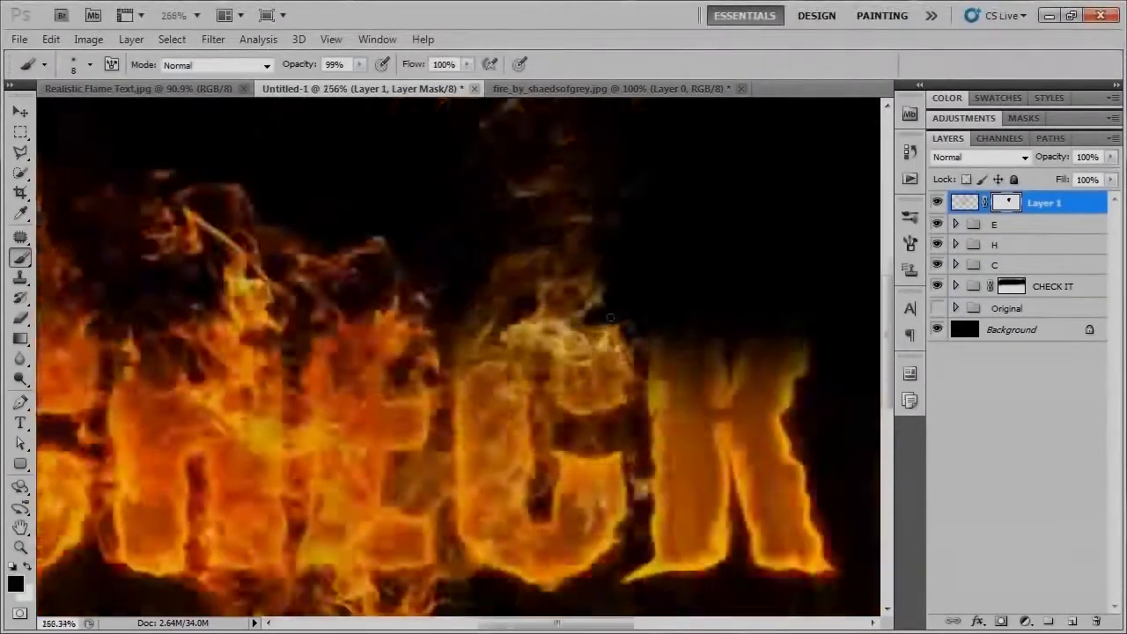
{"action": "scroll", "coordinate": [421, 236], "scroll_direction": "up", "scroll_amount": 2}
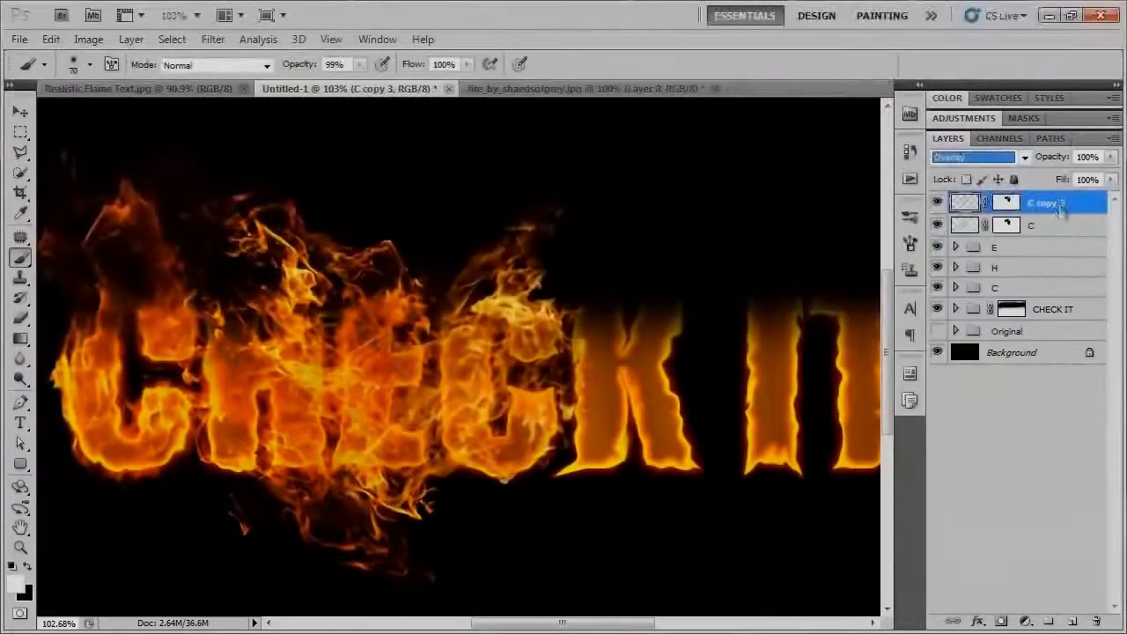
- Duplicate the second C's Overlay fire layer and group its three fire layers
{"action": "key", "text": "ctrl+j"}
{"action": "left_click", "coordinate": [1043, 248], "text": "shift"}
{"action": "key", "text": "ctrl+g"}
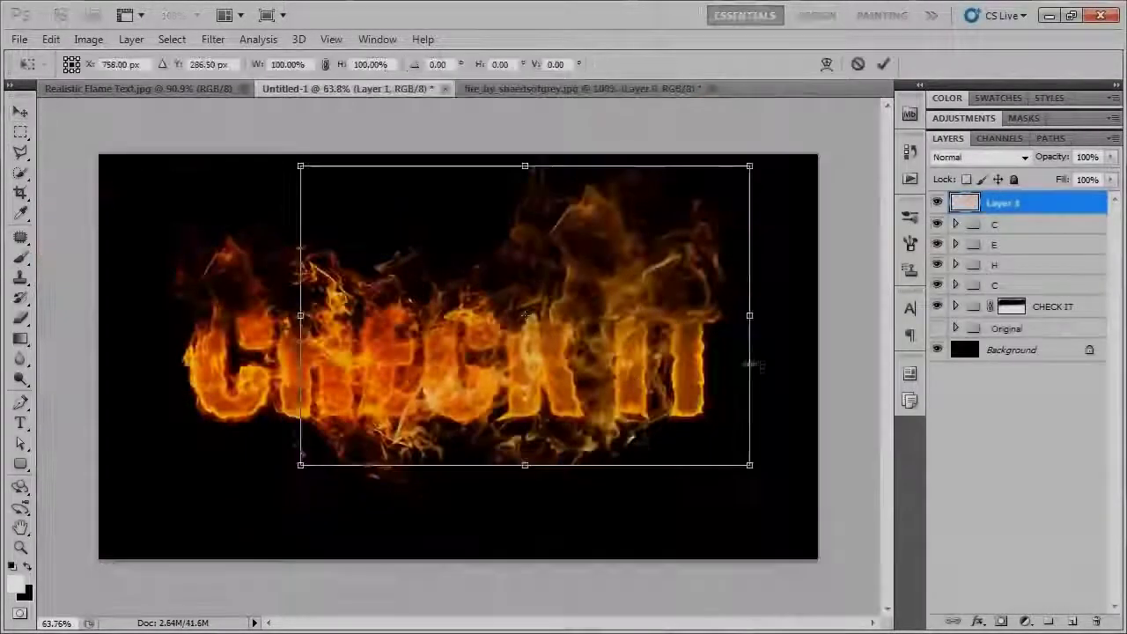
- Narrow and shorten the new fire layer to fit over the K, and name the layer K
{"action": "left_click_drag", "start_coordinate": [751, 364], "coordinate": [616, 361]}
{"action": "left_click_drag", "start_coordinate": [573, 463], "coordinate": [590, 424]}
{"action": "key", "text": "Return"}
{"action": "double_click", "coordinate": [1004, 203]}
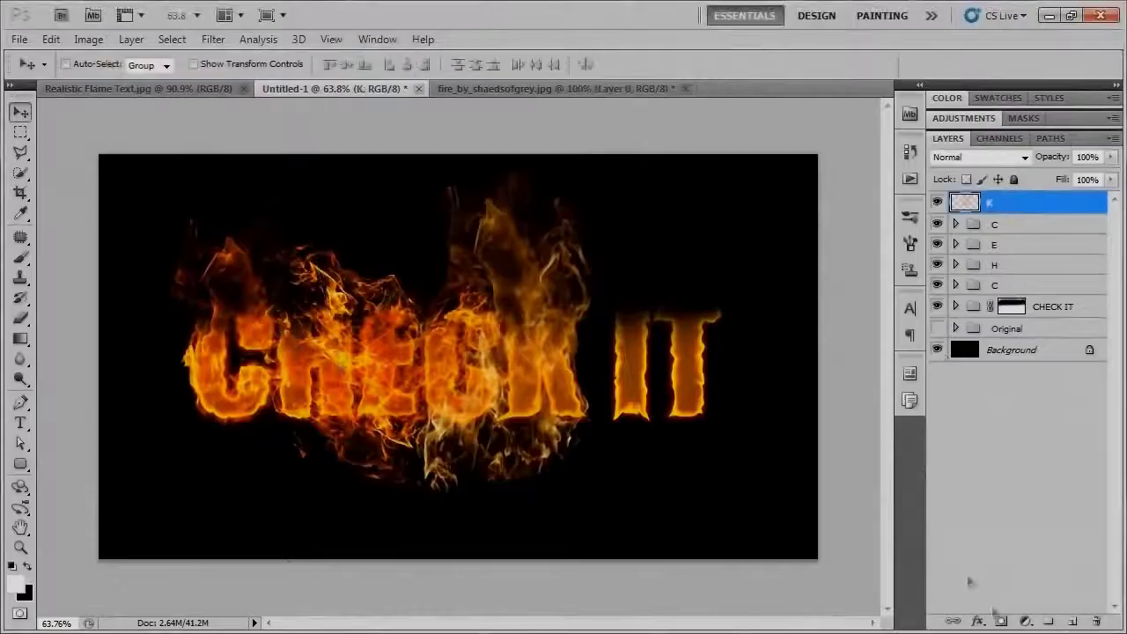
- Add a layer mask to the K fire layer and brush away stray flames below the second C and around the K
{"action": "left_click", "coordinate": [1001, 621]}
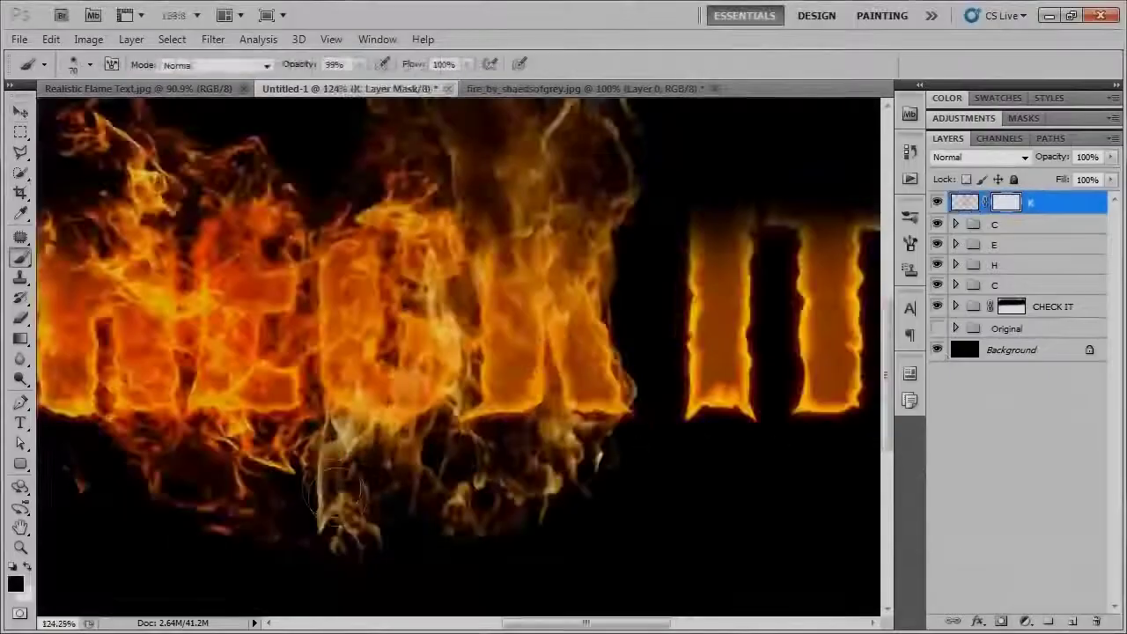
{"action": "mouse_move", "coordinate": [344, 414]}
{"action": "left_mouse_down"}
{"action": "mouse_move", "coordinate": [414, 282]}
{"action": "mouse_move", "coordinate": [370, 440]}
{"action": "mouse_move", "coordinate": [473, 539]}
{"action": "left_mouse_up"}
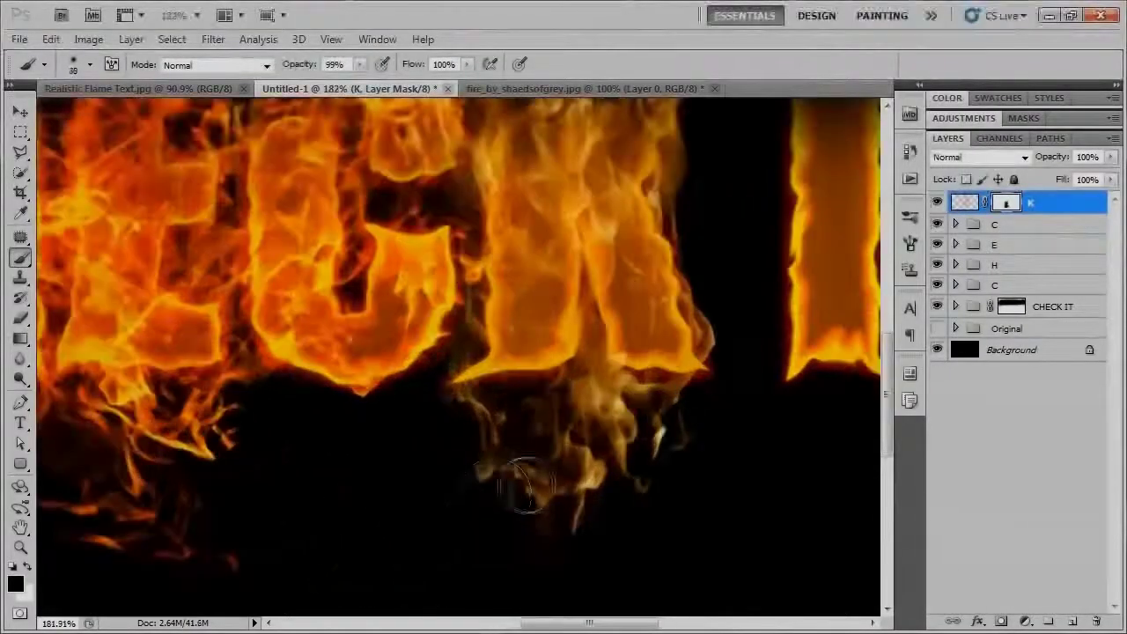
{"action": "left_click_drag", "start_coordinate": [520, 493], "coordinate": [476, 410]}
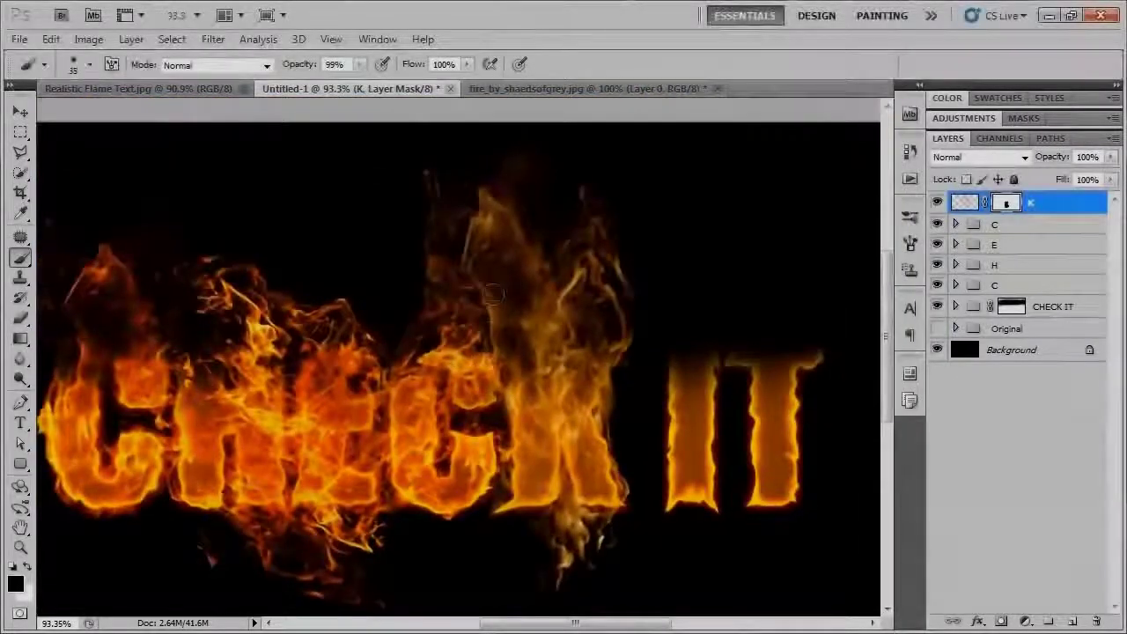
{"action": "scroll", "coordinate": [493, 293], "scroll_direction": "up", "scroll_amount": 2}
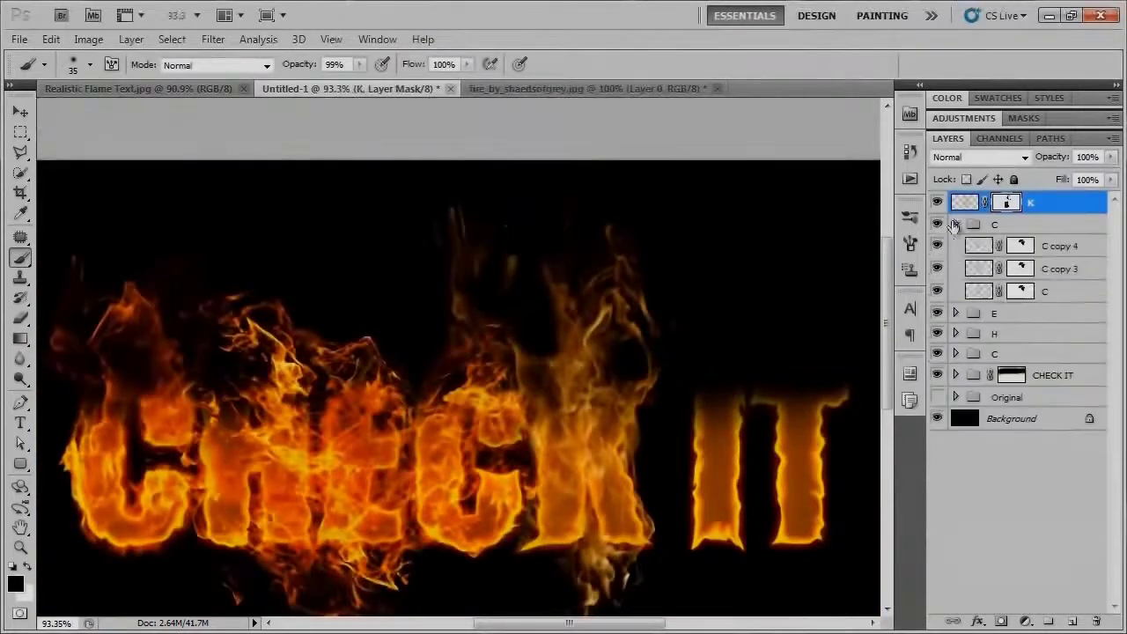
- Brush away the hard-cut flame tip above the second C on the K fire layer's mask
{"action": "left_click", "coordinate": [1020, 269]}
{"action": "left_click", "coordinate": [1021, 292]}
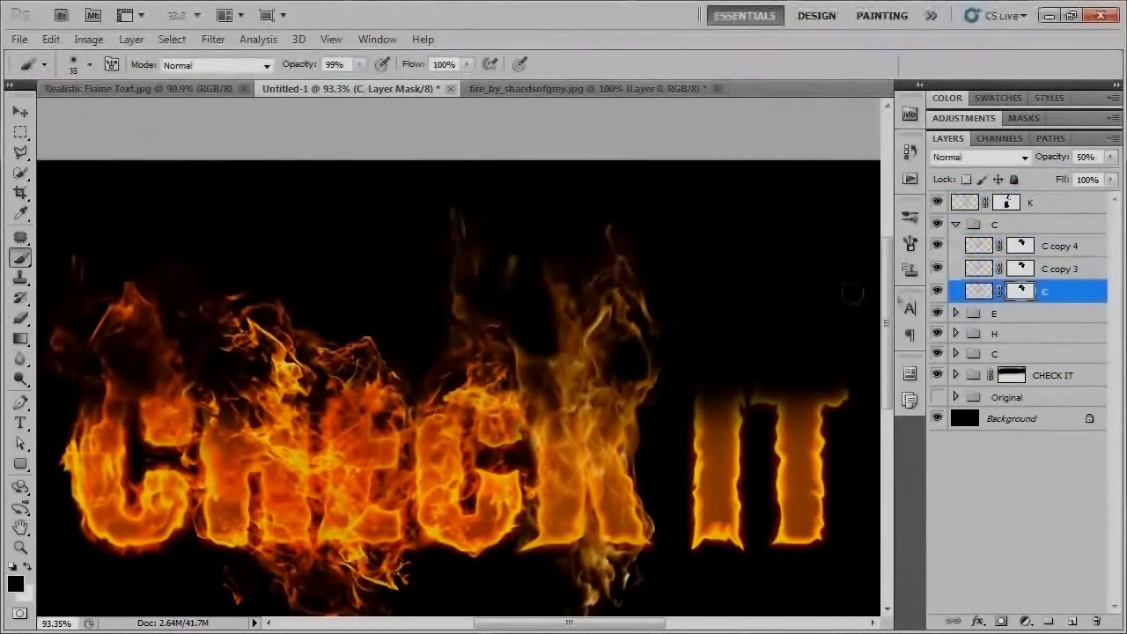
{"action": "scroll", "coordinate": [799, 286], "scroll_direction": "up", "scroll_amount": 5}
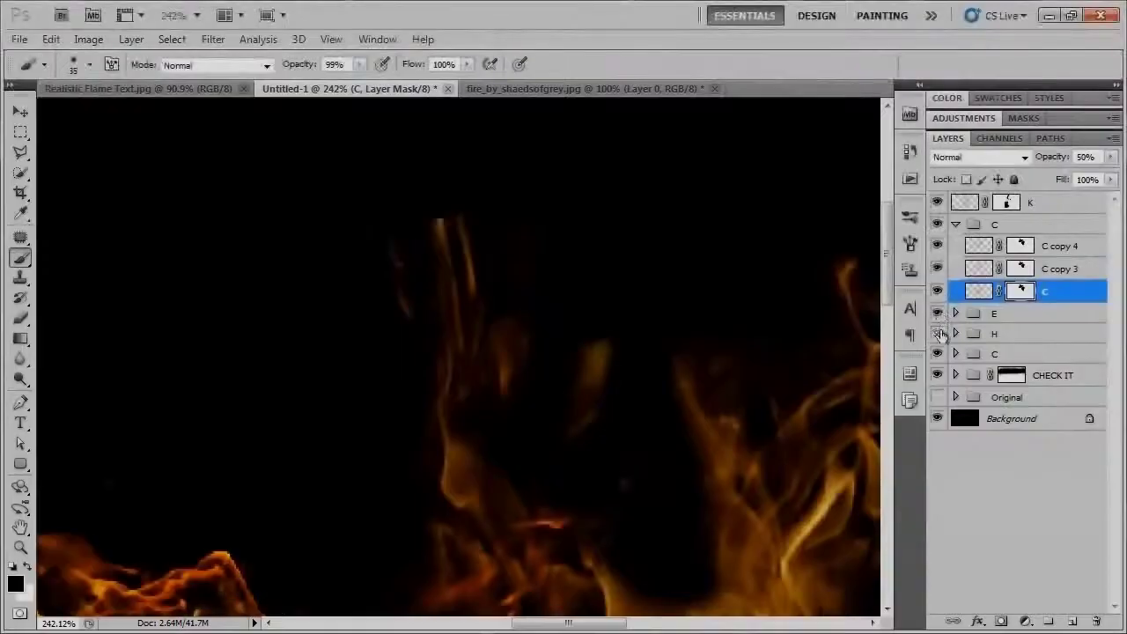
{"action": "left_click", "coordinate": [1005, 204]}
{"action": "left_click_drag", "start_coordinate": [422, 206], "coordinate": [434, 206]}
{"action": "left_click", "coordinate": [957, 225]}
{"action": "scroll", "coordinate": [577, 128], "scroll_direction": "down", "scroll_amount": 5}
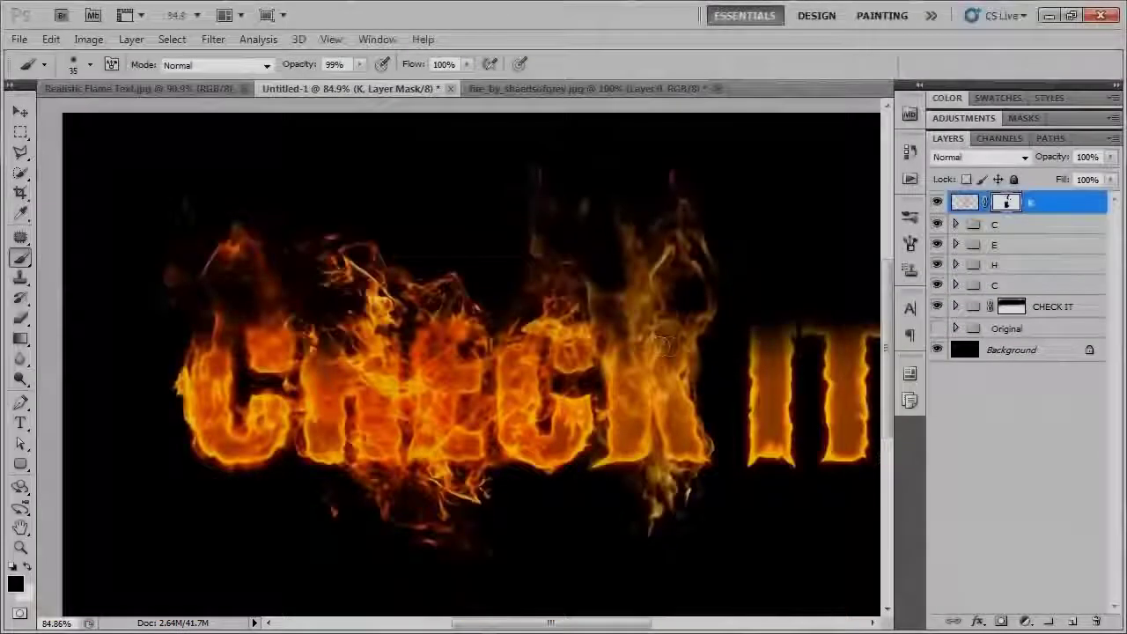
- Duplicate the K fire layer, set the copy's blend mode to Overlay, and duplicate that copy once more
{"action": "left_click_drag", "start_coordinate": [717, 385], "coordinate": [635, 373]}
{"action": "key", "text": "v"}
{"action": "key", "text": "ctrl+t"}
{"action": "key", "text": "Escape"}
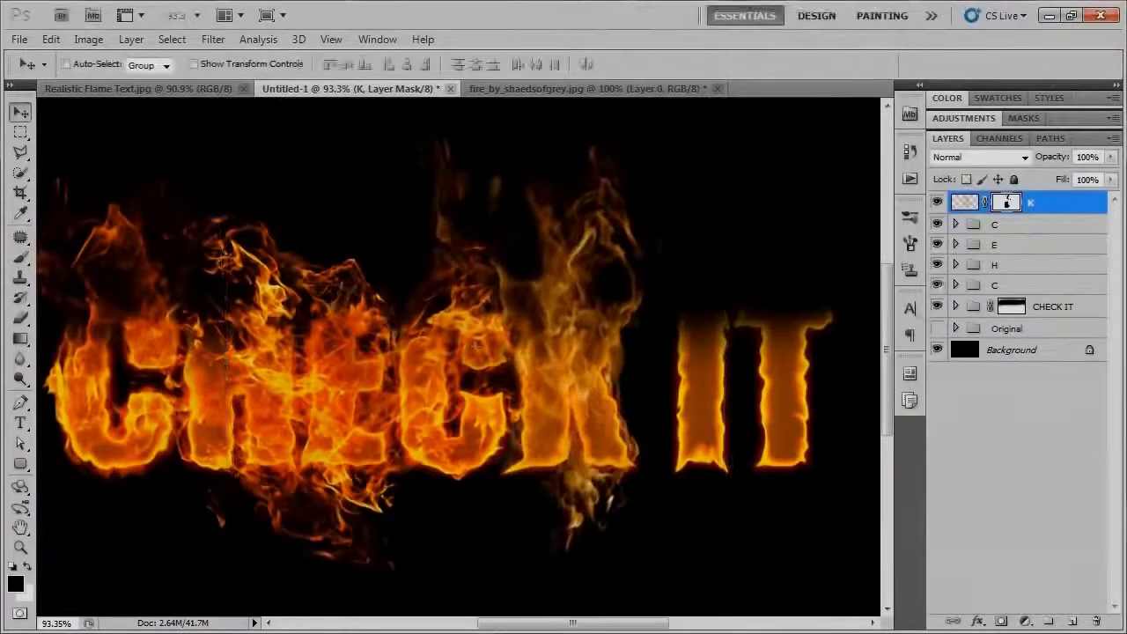
{"action": "left_click_drag", "start_coordinate": [626, 511], "coordinate": [628, 458]}
{"action": "key", "text": "ctrl+j"}
{"action": "left_click", "coordinate": [996, 159]}
{"action": "left_click", "coordinate": [965, 382]}
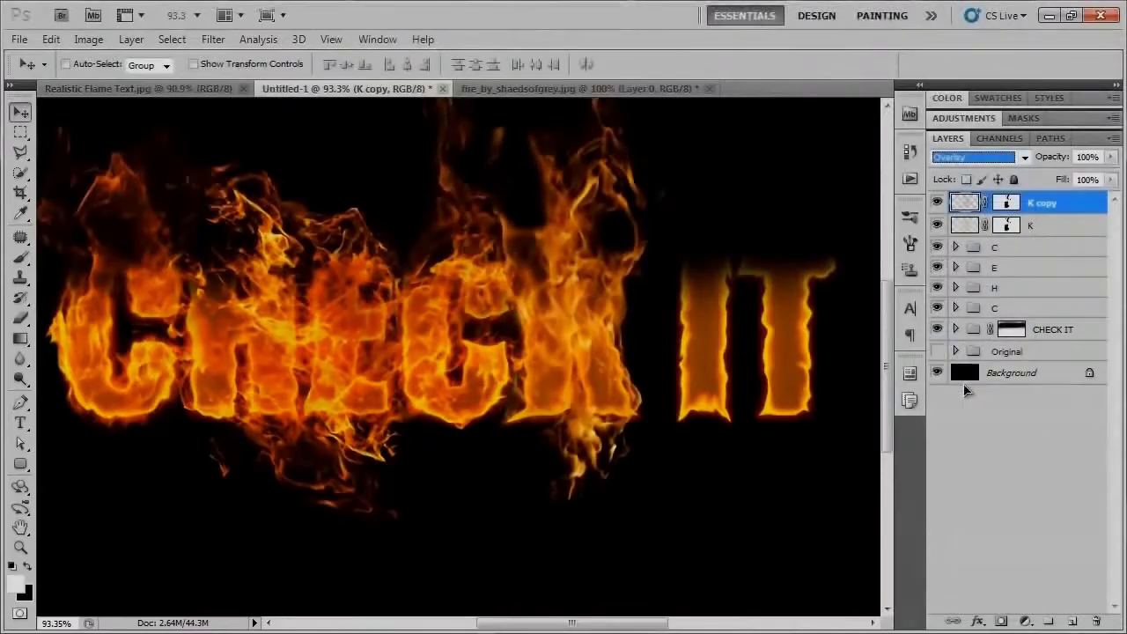
{"action": "key", "text": "ctrl+j"}
- Set the original K fire layer's opacity to 50% and group the three K fire layers as K
{"action": "left_click", "coordinate": [1044, 248]}
{"action": "double_click", "coordinate": [1095, 157]}
{"action": "type", "text": "50"}
{"action": "key", "text": "Return"}
{"action": "left_click", "coordinate": [1019, 202], "text": "shift"}
{"action": "key", "text": "ctrl+g"}
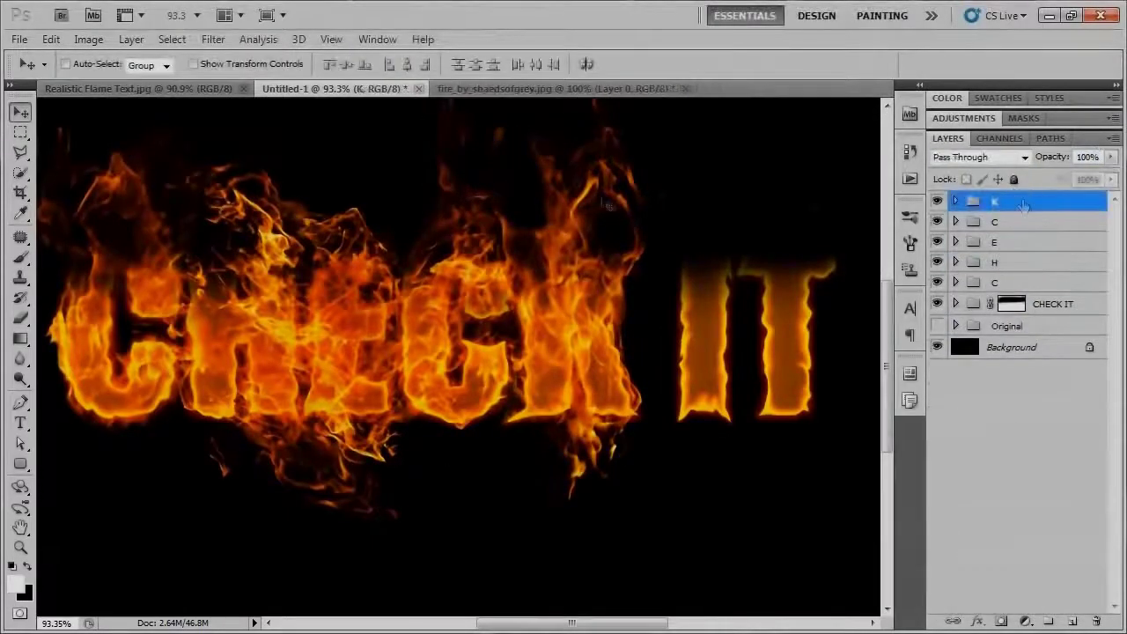
- Bring a piece of fire from fire_by_shaedsofgrey.jpg into the text document and narrow it to fit over the I
{"action": "left_click", "coordinate": [563, 89]}
{"action": "left_click_drag", "start_coordinate": [467, 388], "coordinate": [564, 326]}
{"action": "scroll", "coordinate": [564, 326], "scroll_direction": "down", "scroll_amount": 3}
{"action": "key", "text": "ctrl+t"}
{"action": "left_click_drag", "start_coordinate": [797, 381], "coordinate": [617, 379]}
{"action": "left_click_drag", "start_coordinate": [660, 328], "coordinate": [687, 324]}
{"action": "key", "text": "Return"}
- Name the new fire layer I, add a layer mask, and brush away flames between the K and the I with a 20 px brush
{"action": "scroll", "coordinate": [557, 380], "scroll_direction": "up", "scroll_amount": 3}
{"action": "mouse_move", "coordinate": [627, 410]}
{"action": "left_mouse_down"}
{"action": "mouse_move", "coordinate": [641, 417]}
{"action": "mouse_move", "coordinate": [528, 393]}
{"action": "left_mouse_up"}
{"action": "left_click", "coordinate": [1002, 621]}
{"action": "key", "text": "b"}
{"action": "scroll", "coordinate": [668, 505], "scroll_direction": "up", "scroll_amount": 5}
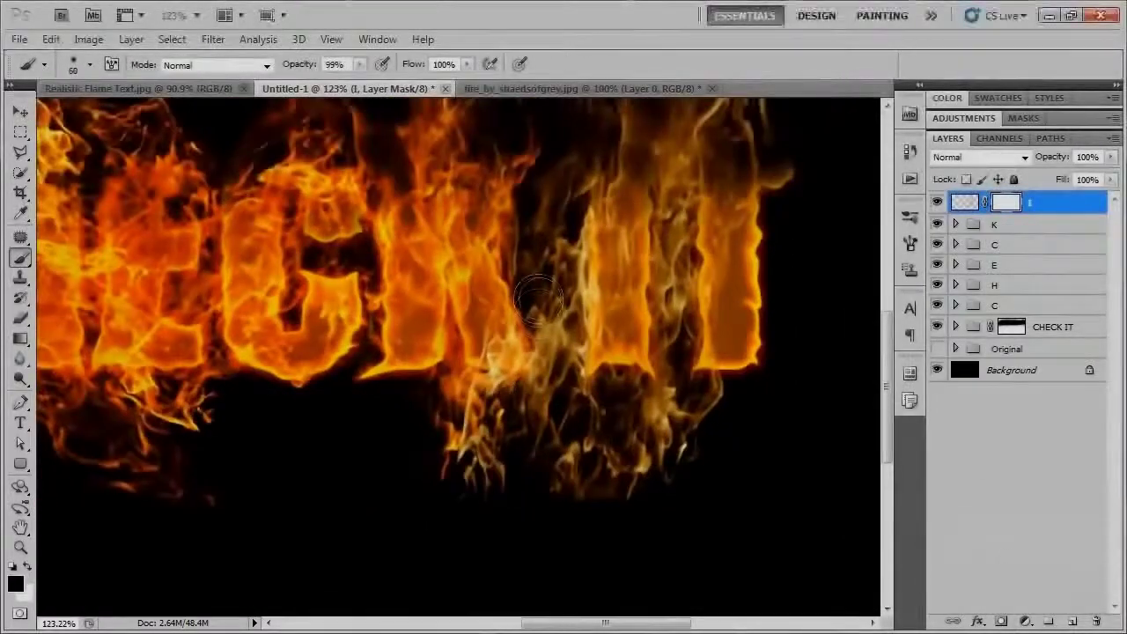
{"action": "key", "text": "bracketleft"}
{"action": "key", "text": "bracketleft"}
{"action": "key", "text": "bracketleft"}
{"action": "key", "text": "bracketleft"}
{"action": "scroll", "coordinate": [537, 299], "scroll_direction": "up", "scroll_amount": 8}
{"action": "scroll", "coordinate": [599, 299], "scroll_direction": "down", "scroll_amount": 5}
{"action": "key", "text": "x"}
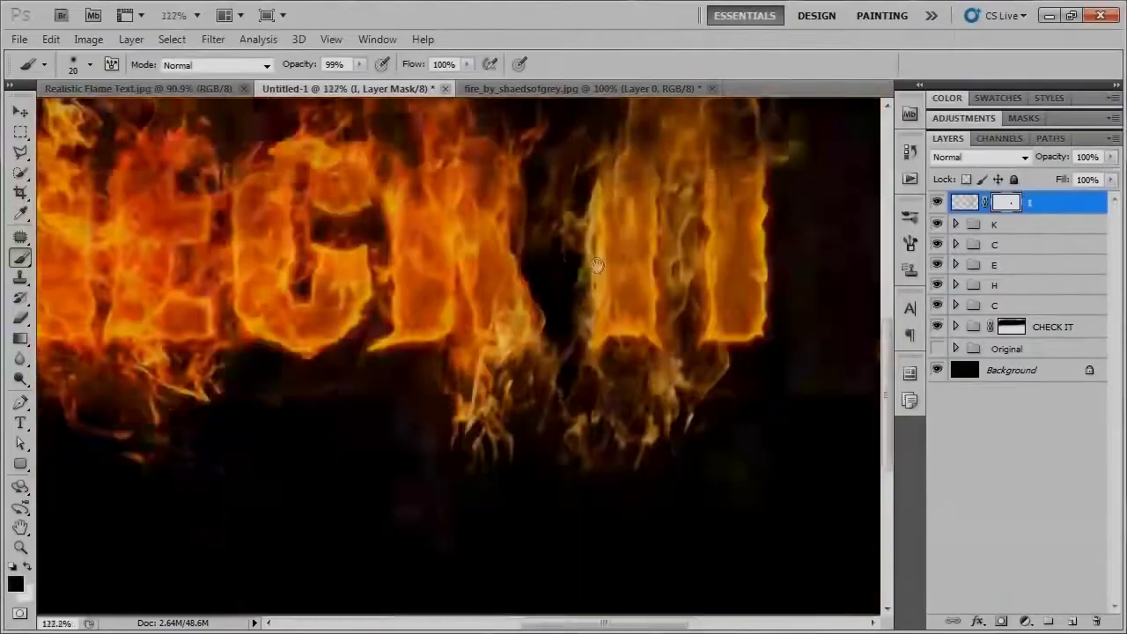
- Brush the I fire layer's mask at 50 px to hide the hard-edged flame tops and stray flames below the letters
{"action": "scroll", "coordinate": [475, 303], "scroll_direction": "up", "scroll_amount": 3}
{"action": "scroll", "coordinate": [487, 290], "scroll_direction": "down", "scroll_amount": 5}
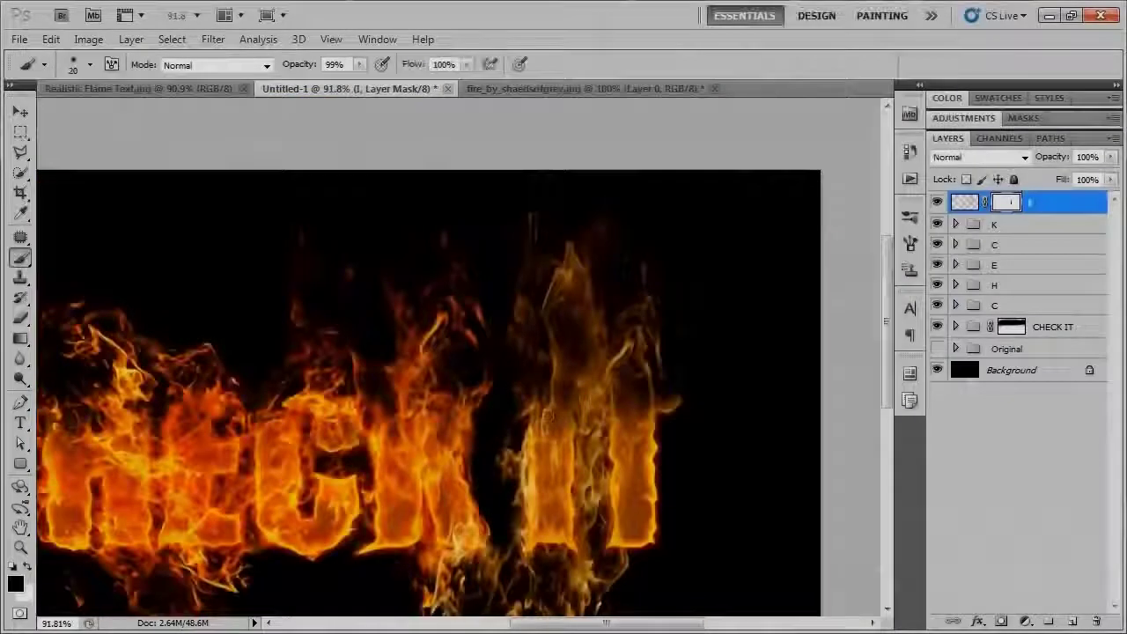
{"action": "scroll", "coordinate": [620, 244], "scroll_direction": "up", "scroll_amount": 4}
{"action": "scroll", "coordinate": [499, 208], "scroll_direction": "down", "scroll_amount": 4}
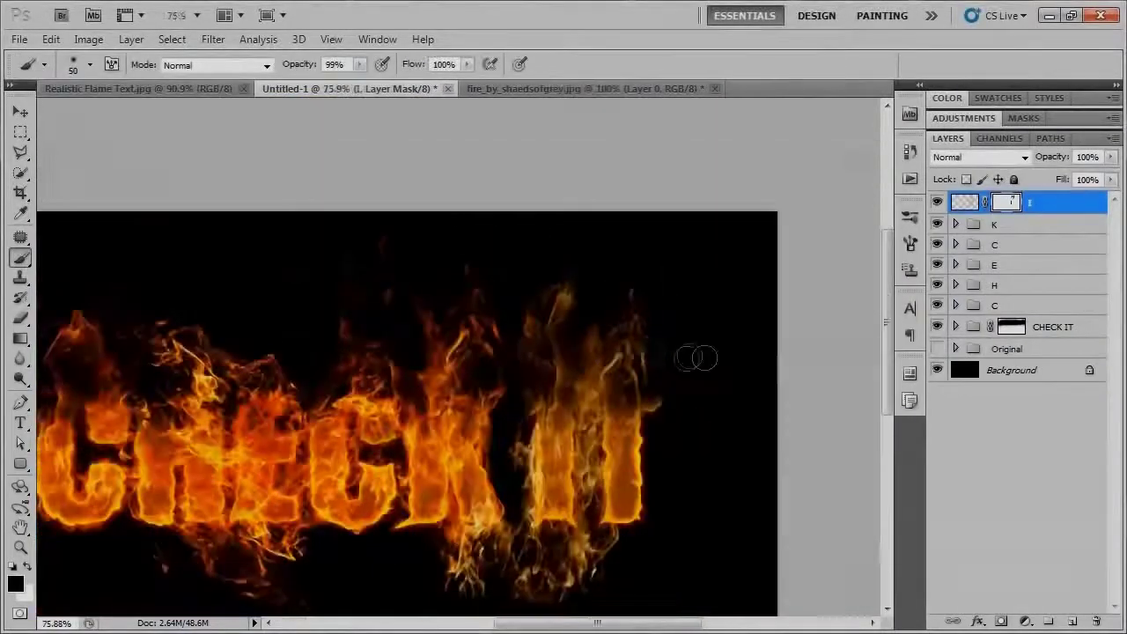
{"action": "scroll", "coordinate": [808, 426], "scroll_direction": "up", "scroll_amount": 5}
{"action": "scroll", "coordinate": [807, 427], "scroll_direction": "up", "scroll_amount": 2}
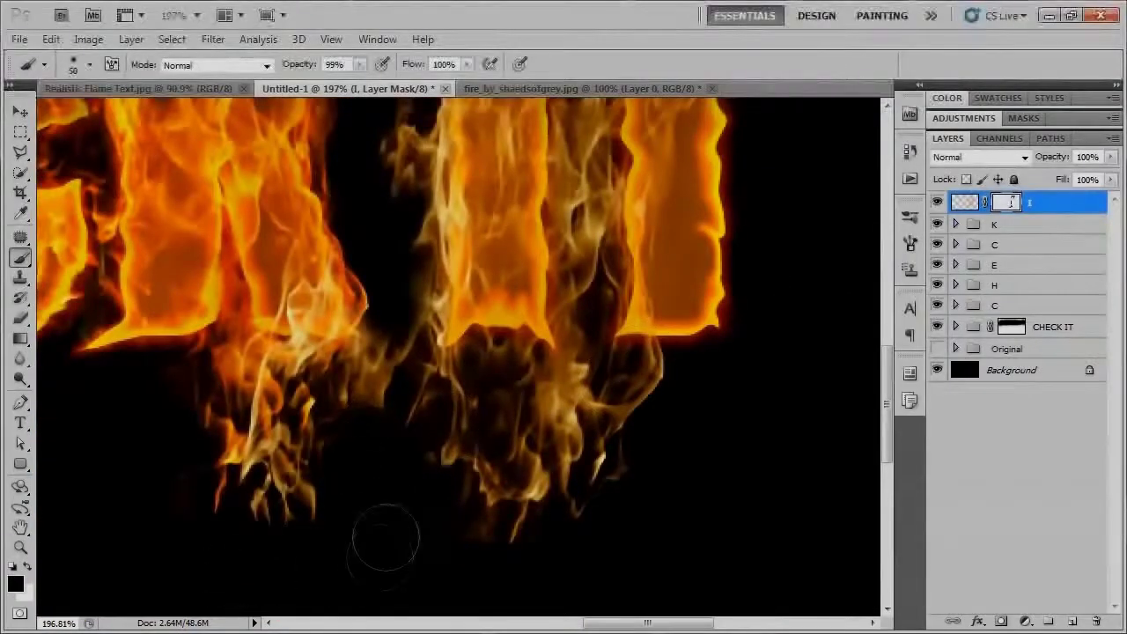
{"action": "scroll", "coordinate": [499, 502], "scroll_direction": "down", "scroll_amount": 3}
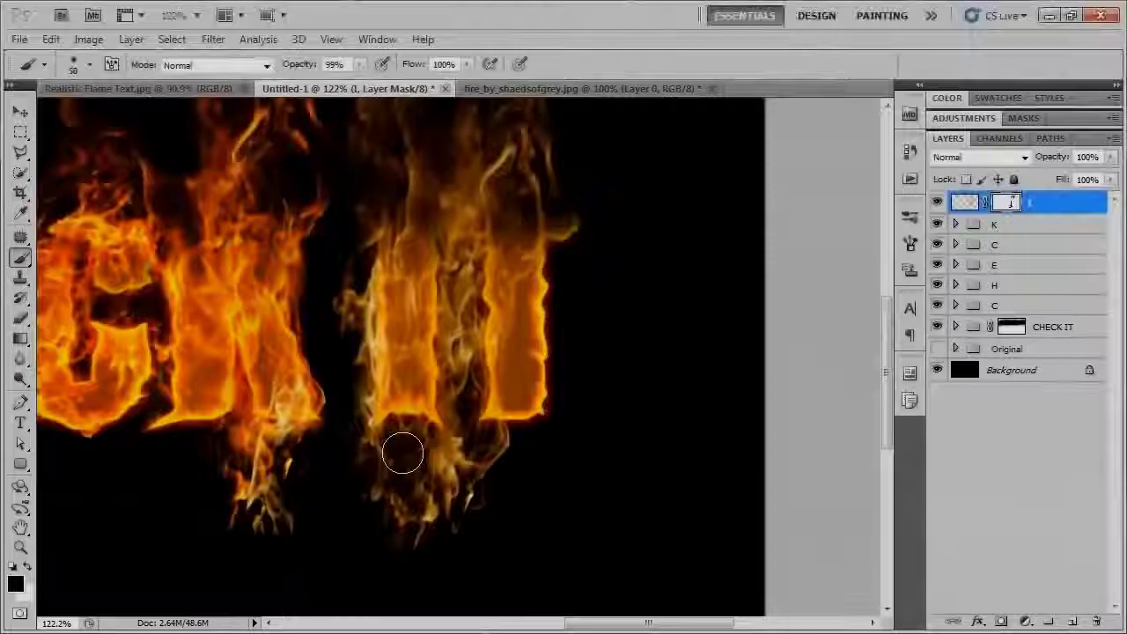
- Refine the I fire layer's mask around the small flames beside the letter, varying the brush size and switching between white and black
{"action": "scroll", "coordinate": [347, 315], "scroll_direction": "up", "scroll_amount": 7}
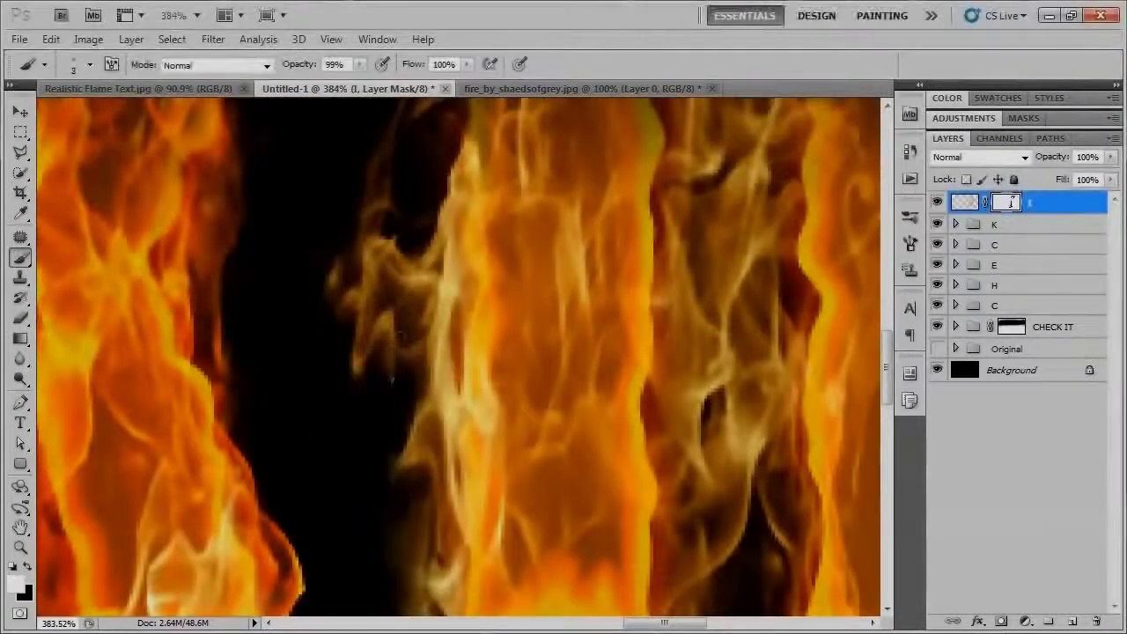
{"action": "scroll", "coordinate": [393, 407], "scroll_direction": "down", "scroll_amount": 6}
{"action": "scroll", "coordinate": [396, 405], "scroll_direction": "up", "scroll_amount": 5}
{"action": "key", "text": "bracketright"}
{"action": "key", "text": "bracketright"}
{"action": "key", "text": "bracketright"}
{"action": "key", "text": "bracketright"}
{"action": "key", "text": "bracketright"}
{"action": "key", "text": "bracketright"}
{"action": "key", "text": "bracketright"}
{"action": "key", "text": "bracketright"}
{"action": "key", "text": "bracketright"}
{"action": "scroll", "coordinate": [413, 403], "scroll_direction": "up", "scroll_amount": 5}
{"action": "key", "text": "bracketleft"}
{"action": "key", "text": "bracketleft"}
{"action": "key", "text": "bracketleft"}
{"action": "scroll", "coordinate": [402, 392], "scroll_direction": "down", "scroll_amount": 20}
{"action": "scroll", "coordinate": [631, 422], "scroll_direction": "up", "scroll_amount": 7}
{"action": "scroll", "coordinate": [716, 369], "scroll_direction": "down", "scroll_amount": 3}
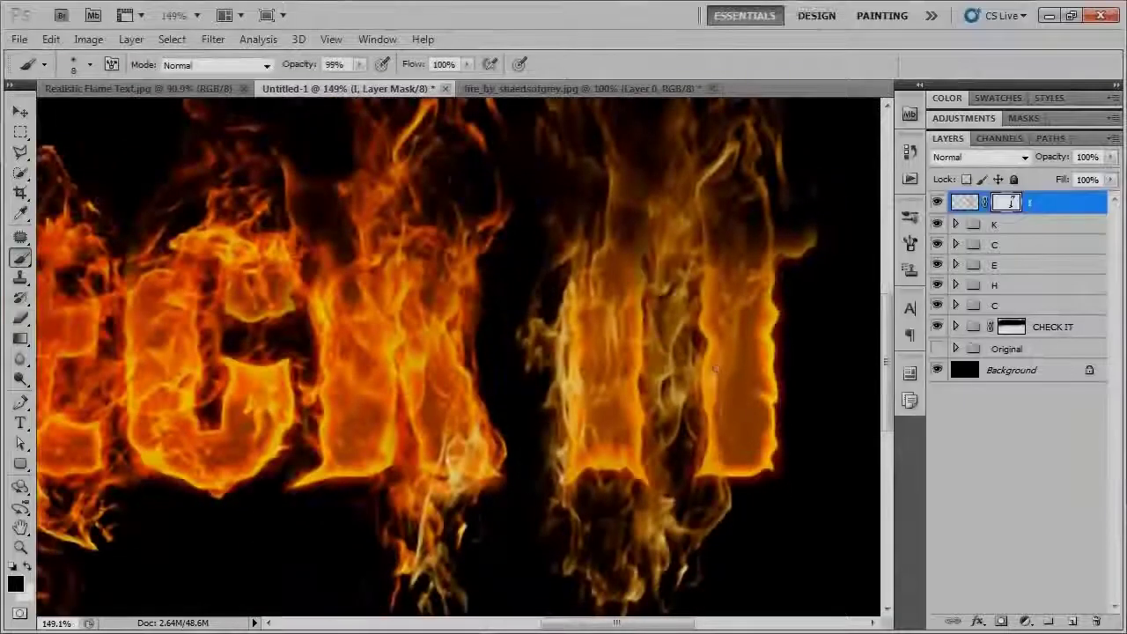
- Brush away the flames in the gap between the I and the T on the I fire layer's mask
{"action": "scroll", "coordinate": [687, 356], "scroll_direction": "up", "scroll_amount": 3}
{"action": "key", "text": "bracketleft"}
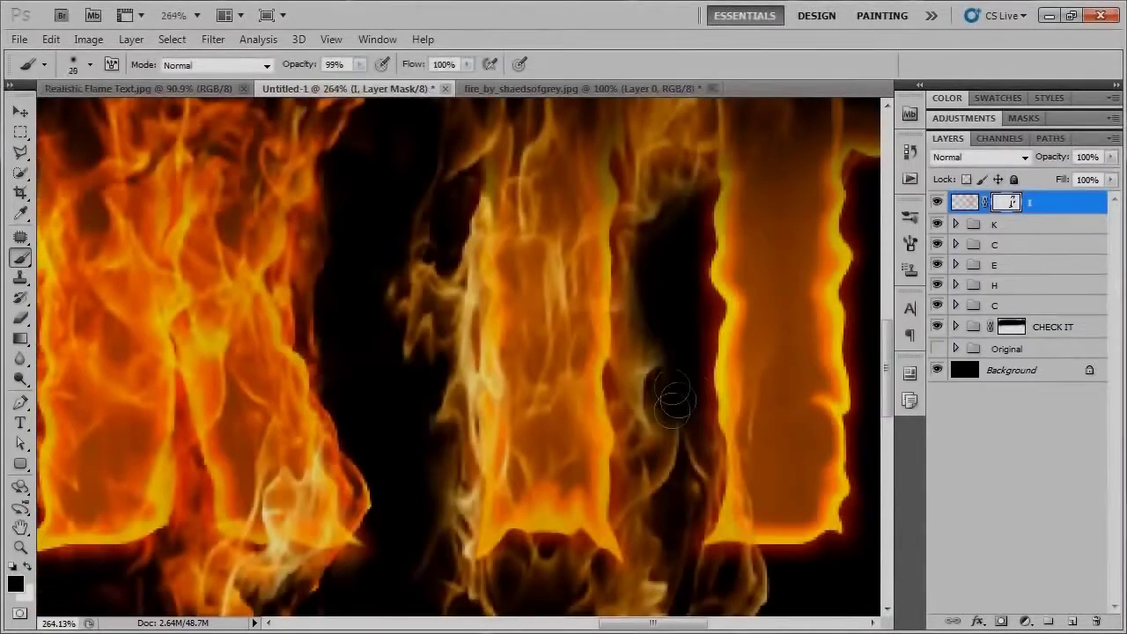
{"action": "left_click_drag", "start_coordinate": [758, 361], "coordinate": [751, 435]}
{"action": "mouse_move", "coordinate": [731, 457]}
{"action": "left_mouse_down"}
{"action": "mouse_move", "coordinate": [704, 355]}
{"action": "mouse_move", "coordinate": [694, 394]}
{"action": "left_mouse_up"}
{"action": "key", "text": "bracketright"}
{"action": "scroll", "coordinate": [658, 502], "scroll_direction": "down", "scroll_amount": 8}
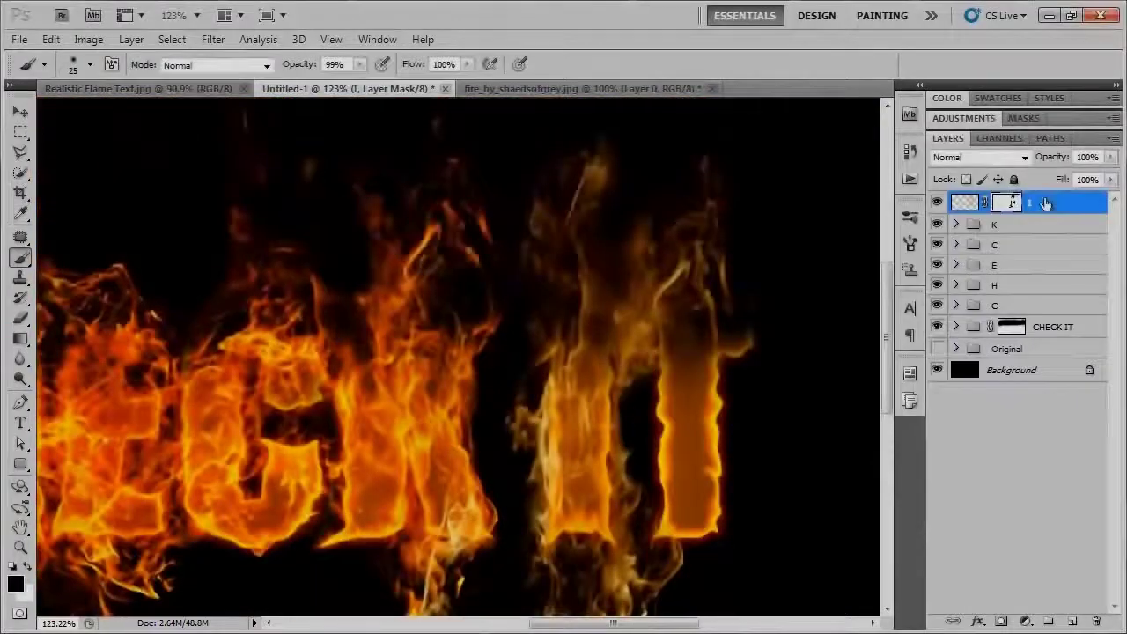
- Duplicate the I fire layer, set the copy's blend mode to Overlay, and duplicate that copy once more
{"action": "key", "text": "ctrl+j"}
{"action": "left_click", "coordinate": [1024, 157]}
{"action": "left_click", "coordinate": [962, 385]}
{"action": "key", "text": "ctrl+j"}
- Set the original I fire layer's opacity to 50% and group the three I fire layers as I
{"action": "left_click", "coordinate": [1044, 248]}
{"action": "double_click", "coordinate": [1087, 157]}
{"action": "type", "text": "50"}
{"action": "scroll", "coordinate": [612, 506], "scroll_direction": "down", "scroll_amount": 4}
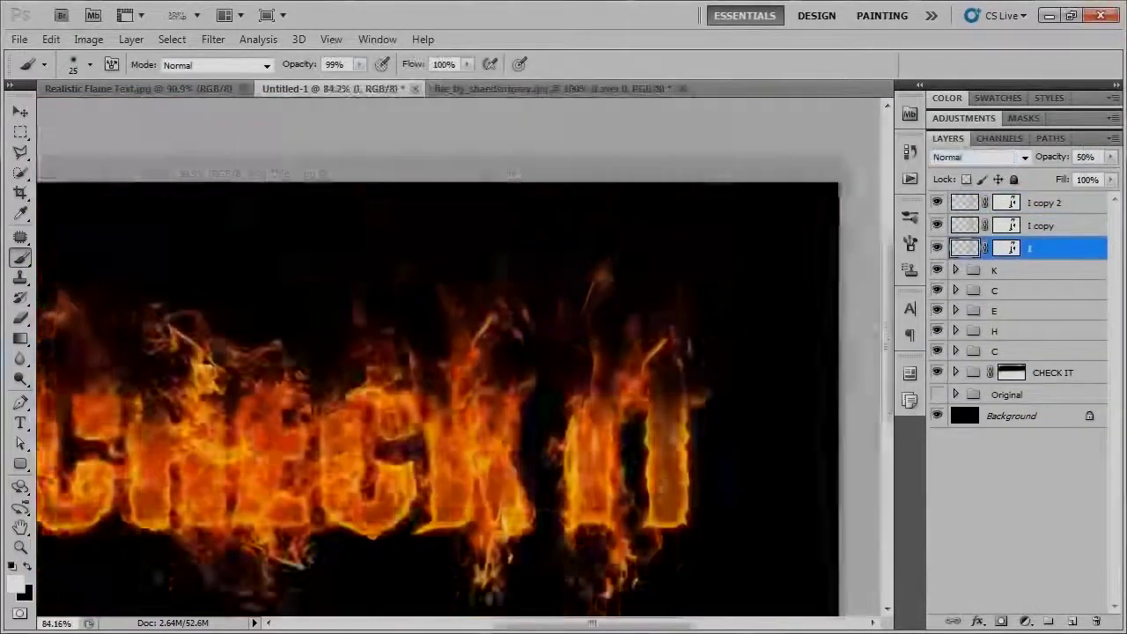
{"action": "scroll", "coordinate": [626, 528], "scroll_direction": "up", "scroll_amount": 4}
{"action": "left_click", "coordinate": [1045, 204], "text": "shift"}
- Fit the new fire layer over the T at 110.79% width and 105.18% height
{"action": "key", "text": "v"}
{"action": "scroll", "coordinate": [570, 449], "scroll_direction": "down", "scroll_amount": 6}
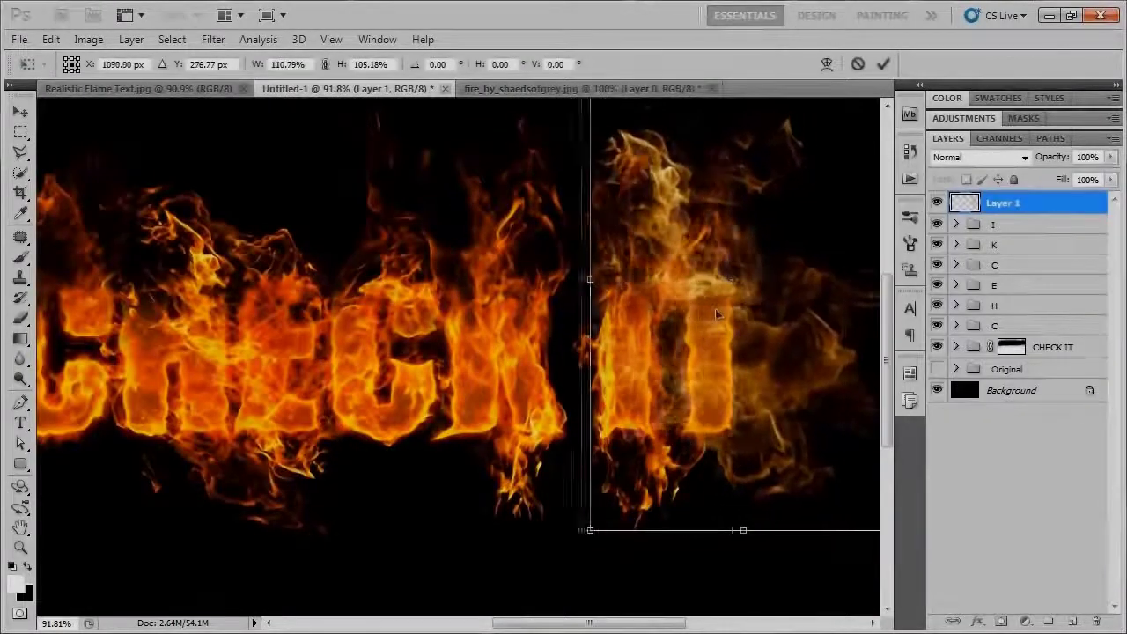
{"action": "key", "text": "Return"}
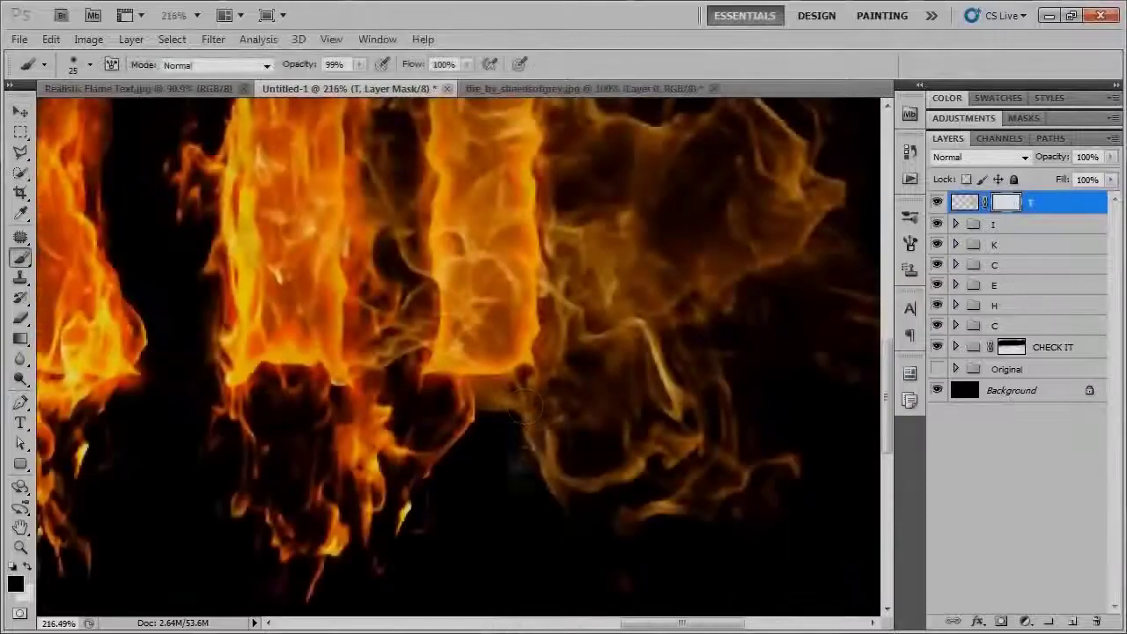
- Brush away the stray flames below and to the right of the T on the T fire layer's mask
{"action": "left_click_drag", "start_coordinate": [520, 465], "coordinate": [581, 473]}
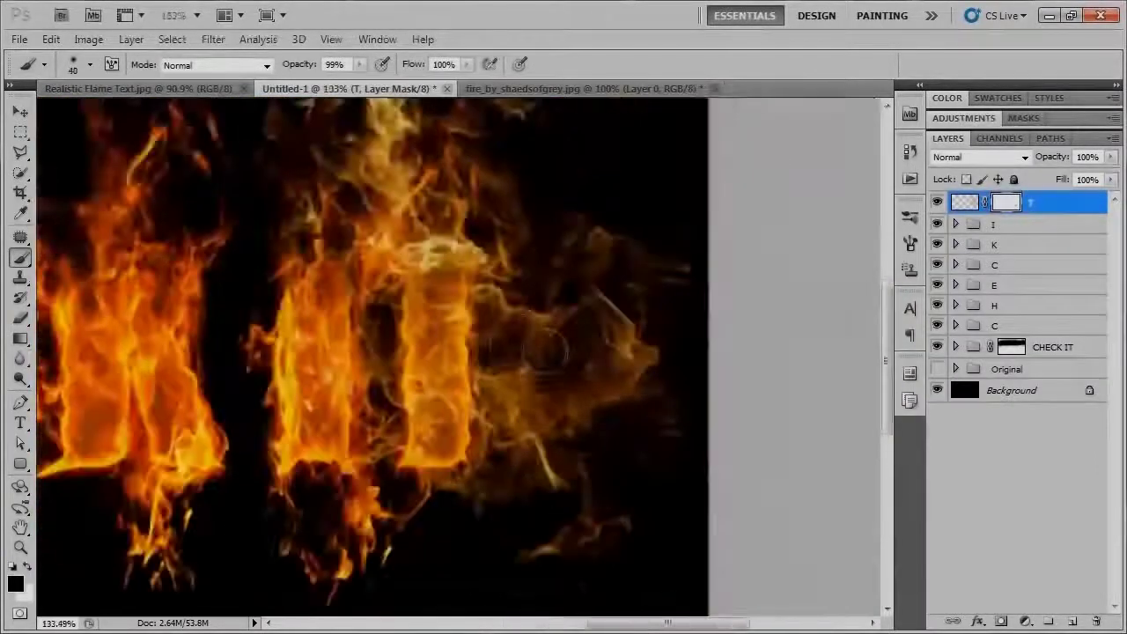
{"action": "left_click_drag", "start_coordinate": [493, 343], "coordinate": [546, 365]}
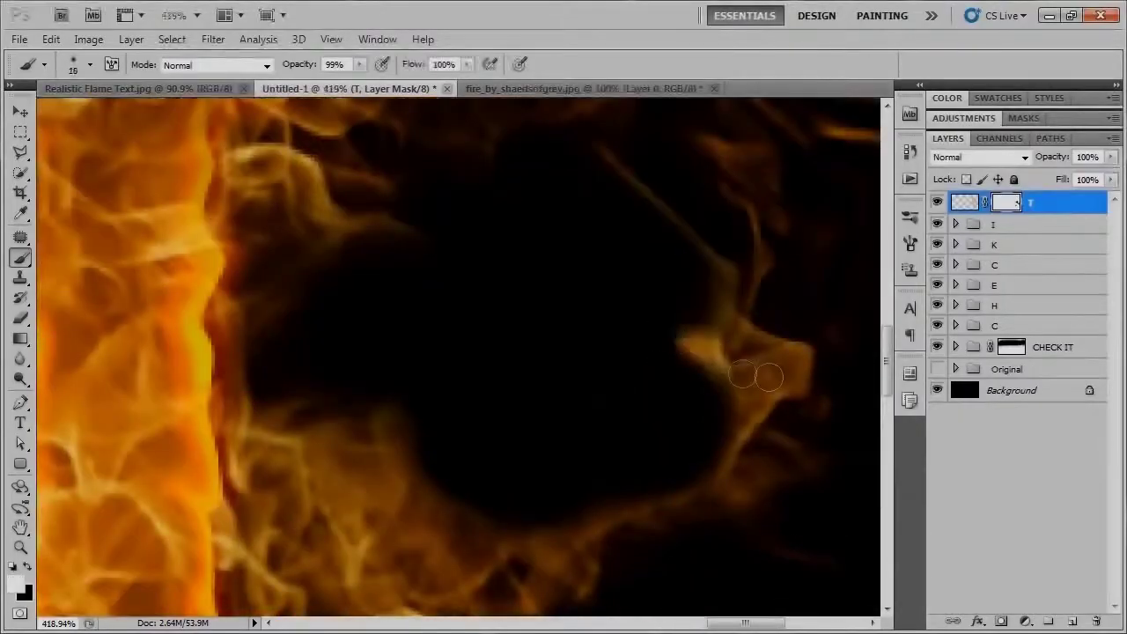
{"action": "left_click_drag", "start_coordinate": [518, 430], "coordinate": [442, 460]}
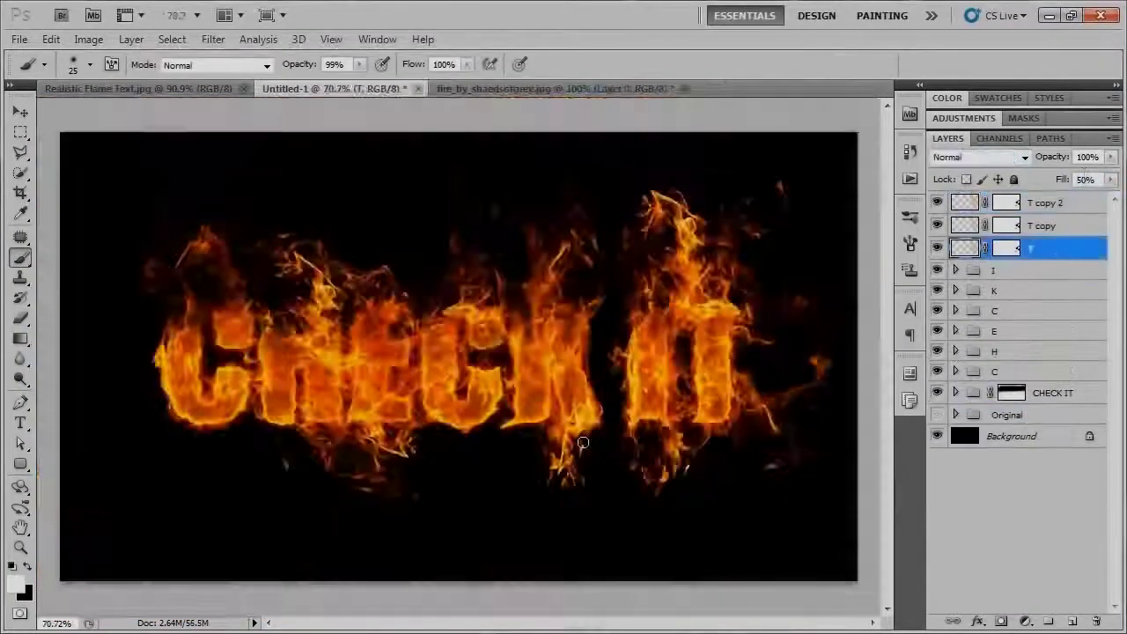
- Group the three T fire layers and name the group T
{"action": "left_click", "coordinate": [1044, 202], "text": "shift"}
{"action": "key", "text": "ctrl+g"}
{"action": "double_click", "coordinate": [1017, 202]}
{"action": "type", "text": "T"}
{"action": "key", "text": "Return"}
- Inspect the complete flaming CHECK IT text at 100% zoom
{"action": "key", "text": "v"}
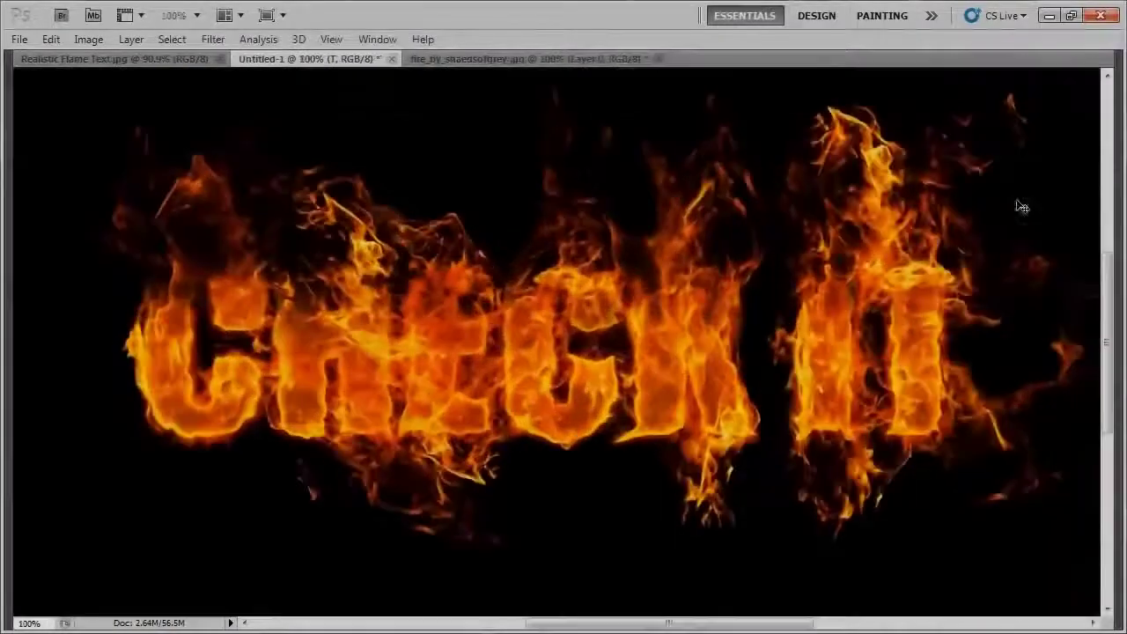
{"action": "left_click_drag", "start_coordinate": [1112, 298], "coordinate": [1112, 275]}
{"action": "mouse_move", "coordinate": [627, 627]}
{"action": "left_mouse_down"}
{"action": "mouse_move", "coordinate": [644, 630]}
{"action": "mouse_move", "coordinate": [631, 630]}
{"action": "left_mouse_up"}
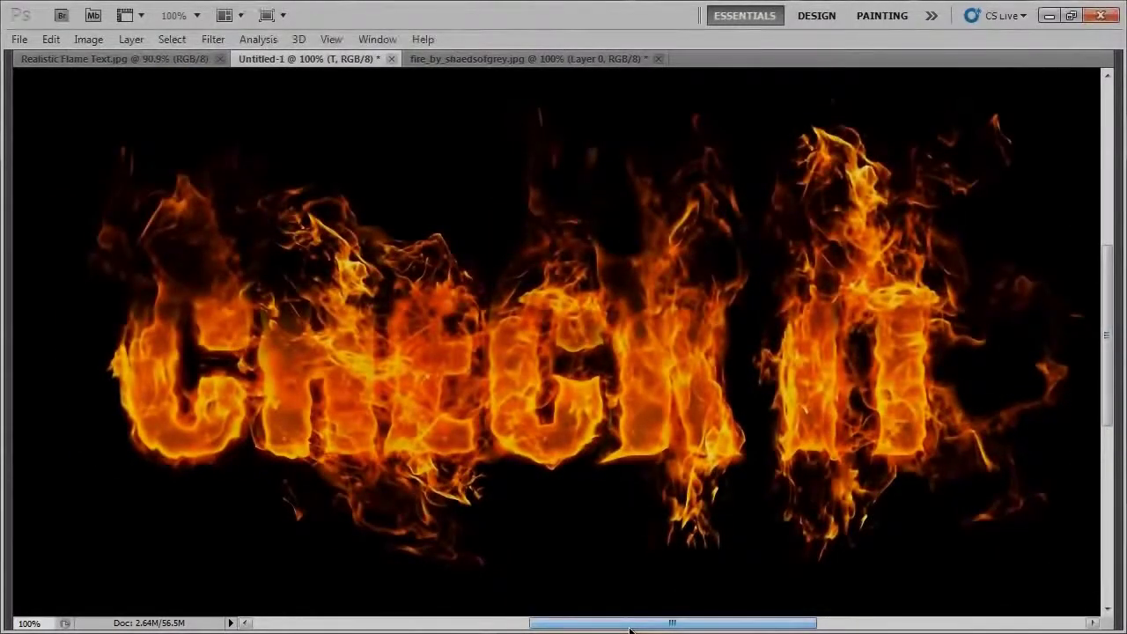